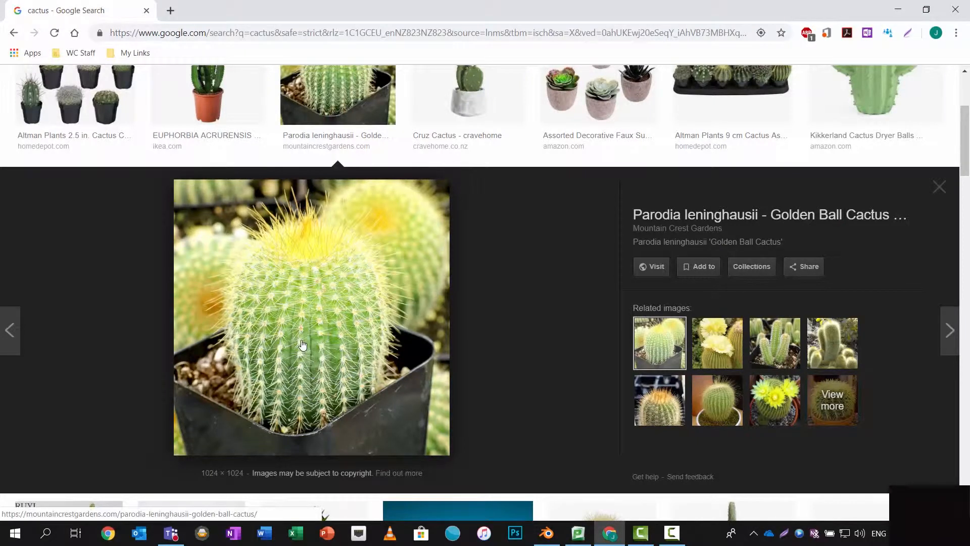
Switch to Blender and delete the default cube from the scene
key("alt+Tab")
key("x")
left_click(472, 344)
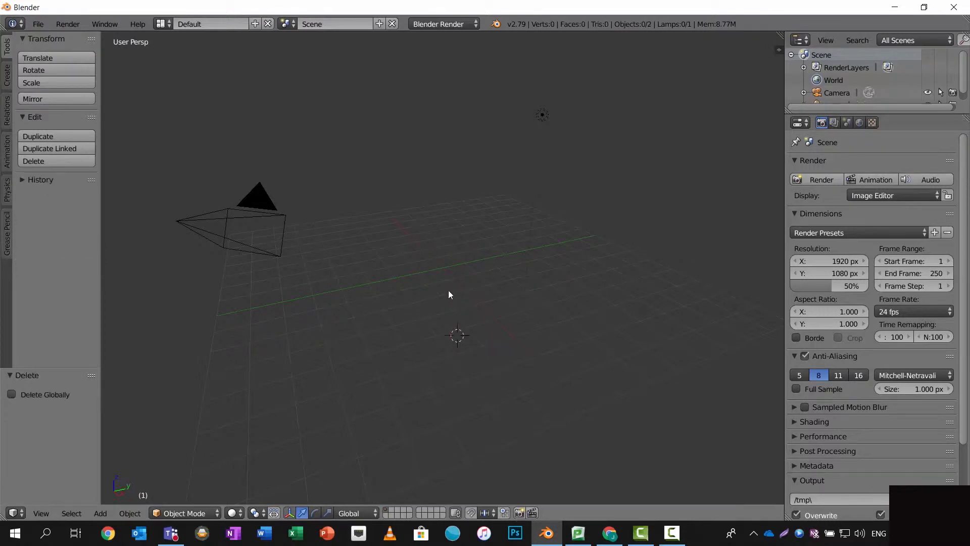
Snap the 3D cursor to the center of the scene
key("space")
type("cursor")
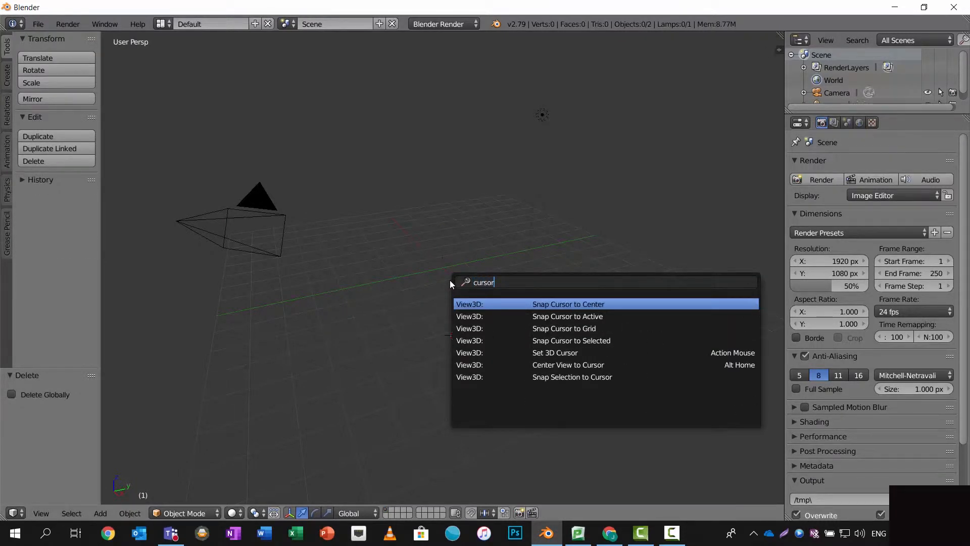
key("Return")
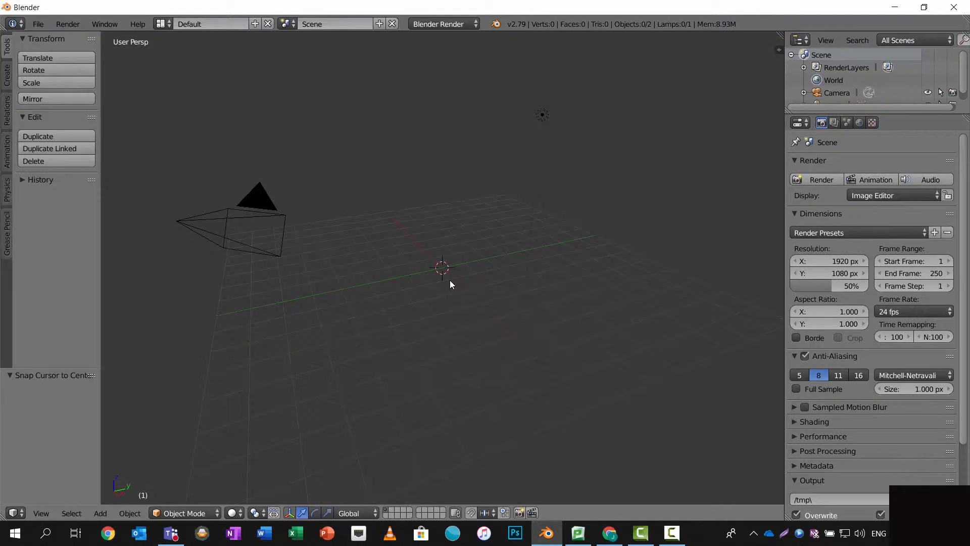
Add a UV sphere at the 3D cursor and set it to 24 segments
key("shift+a")
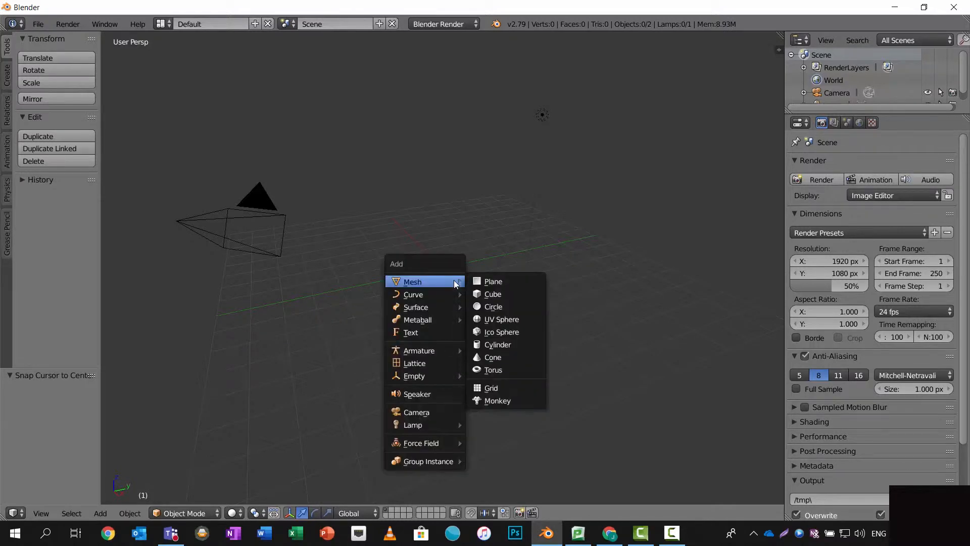
left_click(486, 323)
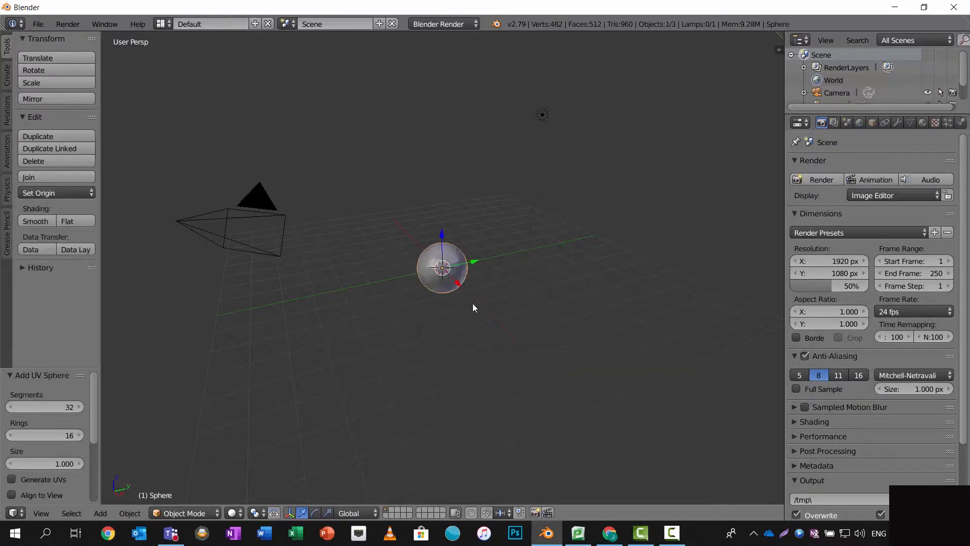
scroll(460, 281, "up", 5)
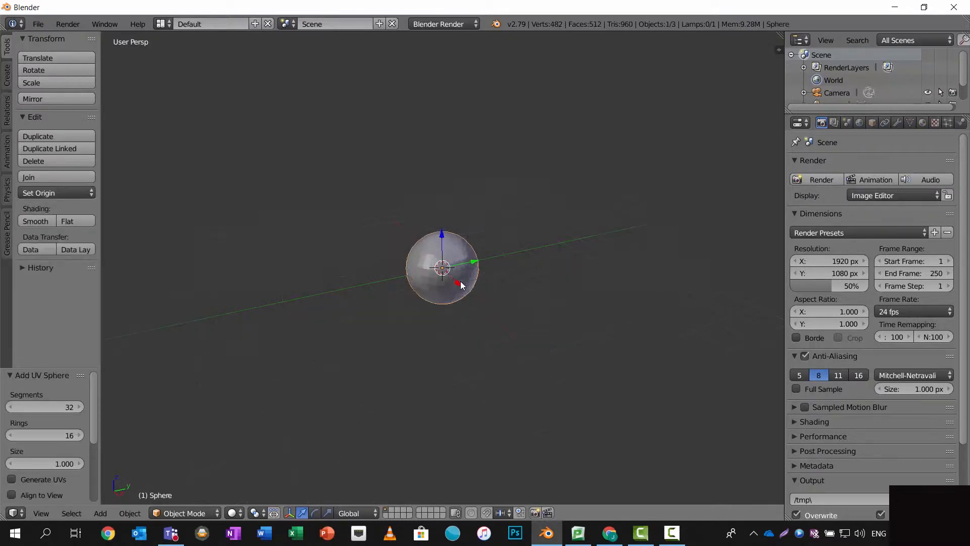
left_click(47, 407)
type("2")
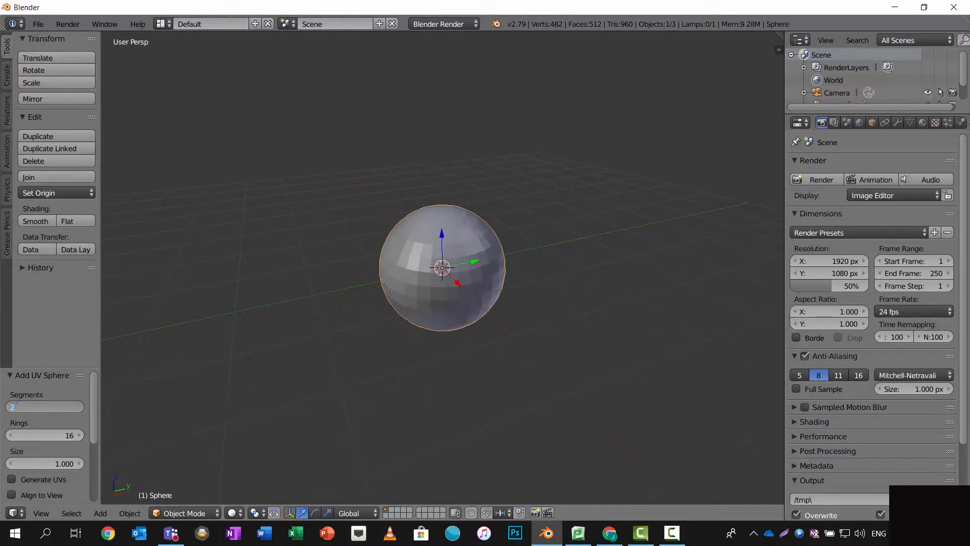
type("4")
key("Return")
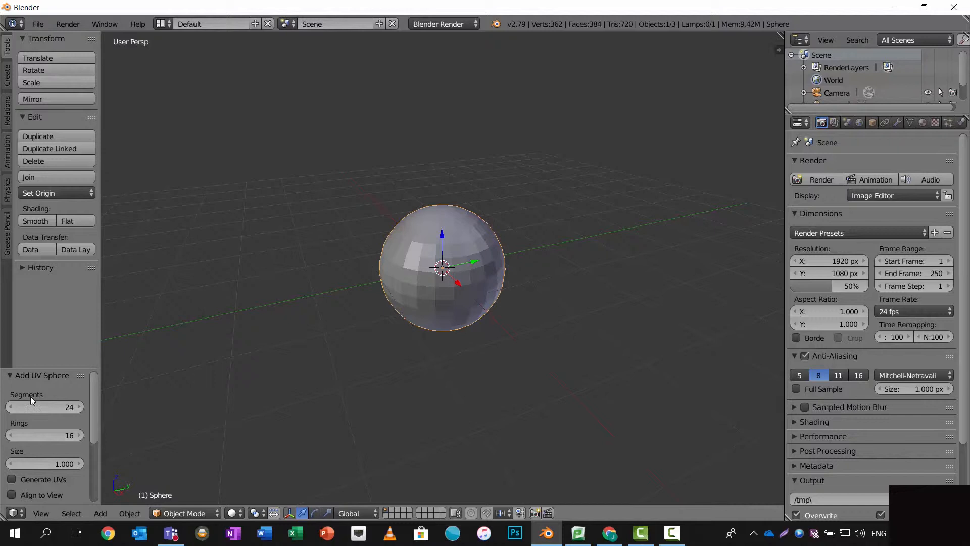
Put the sphere into Edit Mode and clear the selection of its vertices
key("Tab")
middle_click_drag(438, 316, 457, 323)
scroll(459, 298, "up", 2)
key("a")
scroll(455, 290, "down", 1)
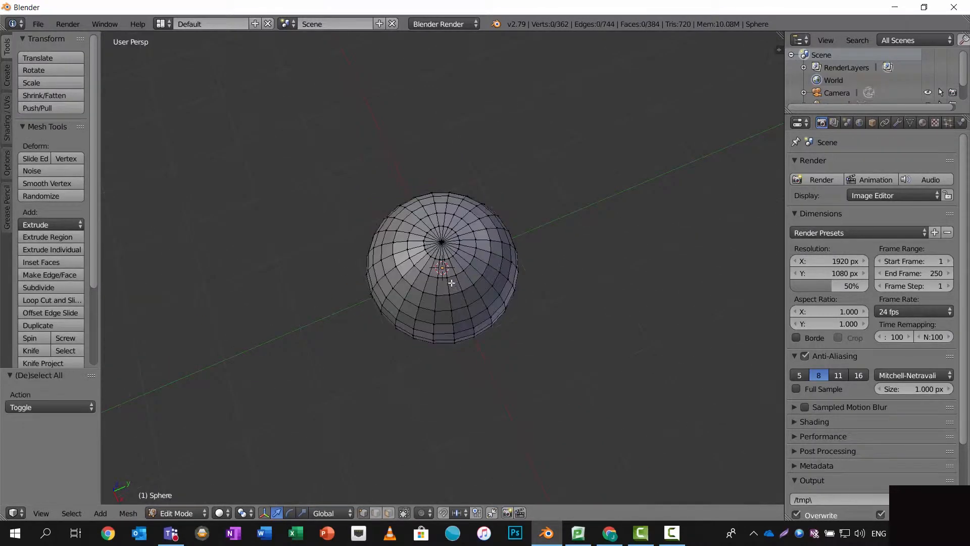
Try selecting alternate vertical edge loops along one side of the sphere
right_click(448, 287, "alt")
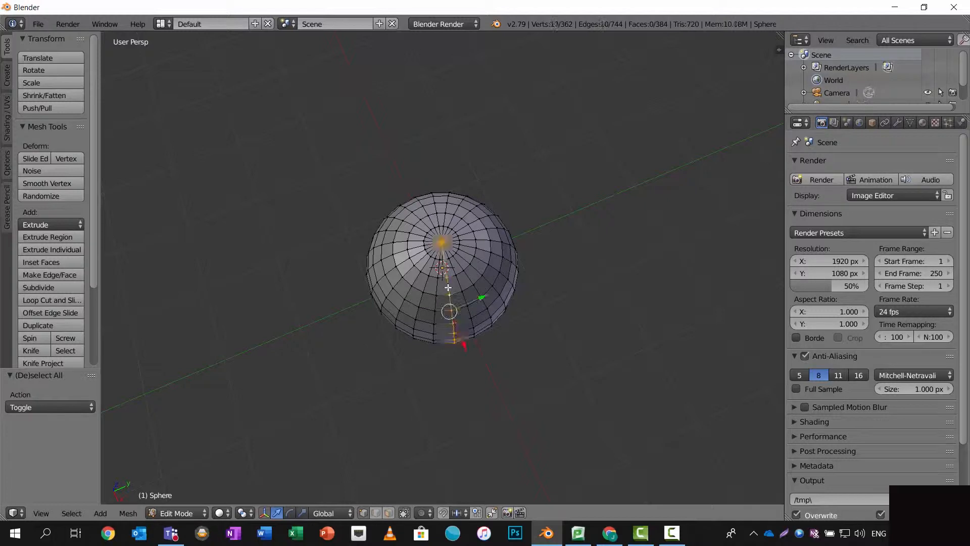
right_click(465, 281, "alt+shift")
right_click(487, 263, "alt+shift")
right_click(486, 244, "alt+shift")
right_click(476, 221, "alt+shift")
right_click(460, 209, "alt+shift")
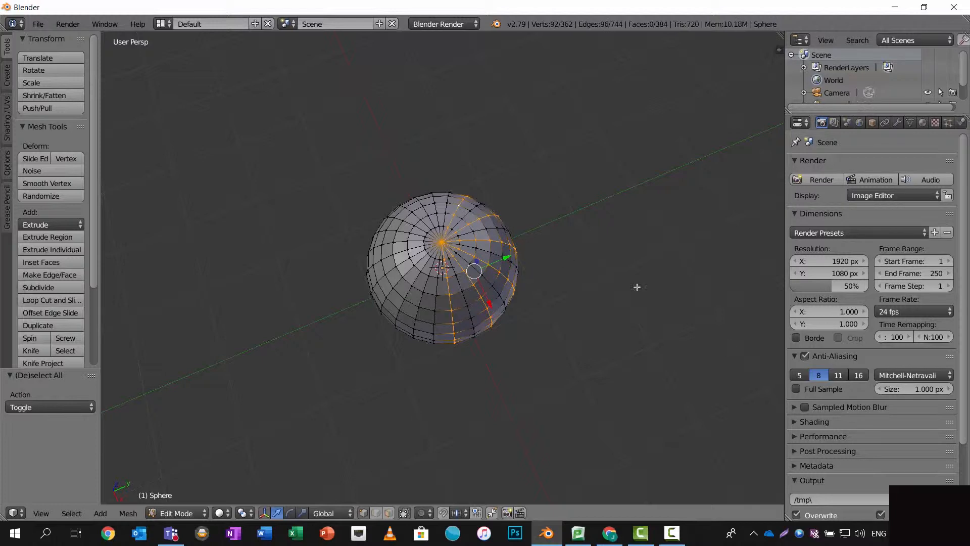
Start the Screencast Keys display in the 3D view
key("n")
scroll(697, 444, "down", 10)
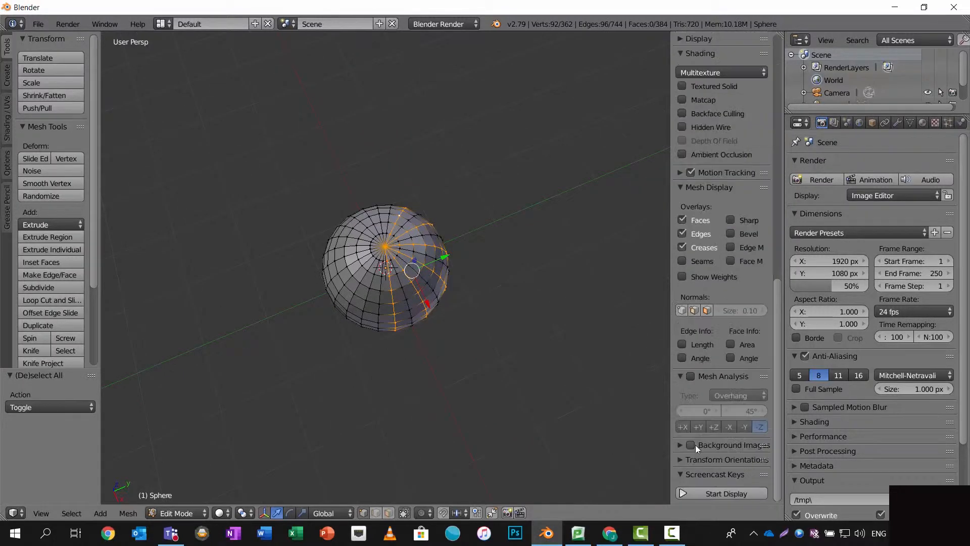
scroll(694, 470, "up", 1)
scroll(702, 476, "down", 1)
left_click(703, 492)
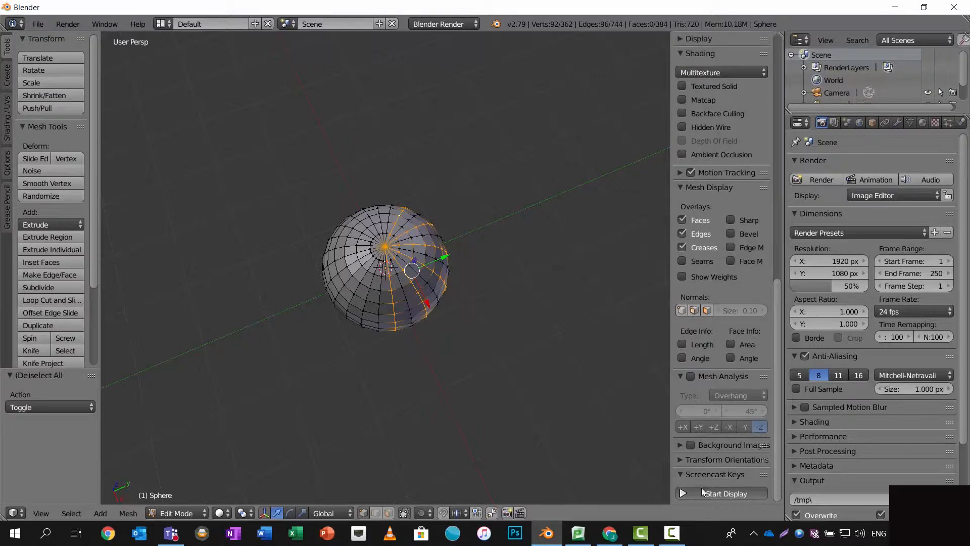
Select every second vertical edge loop all the way around the sphere, replacing the current selection
right_click(379, 221, "alt")
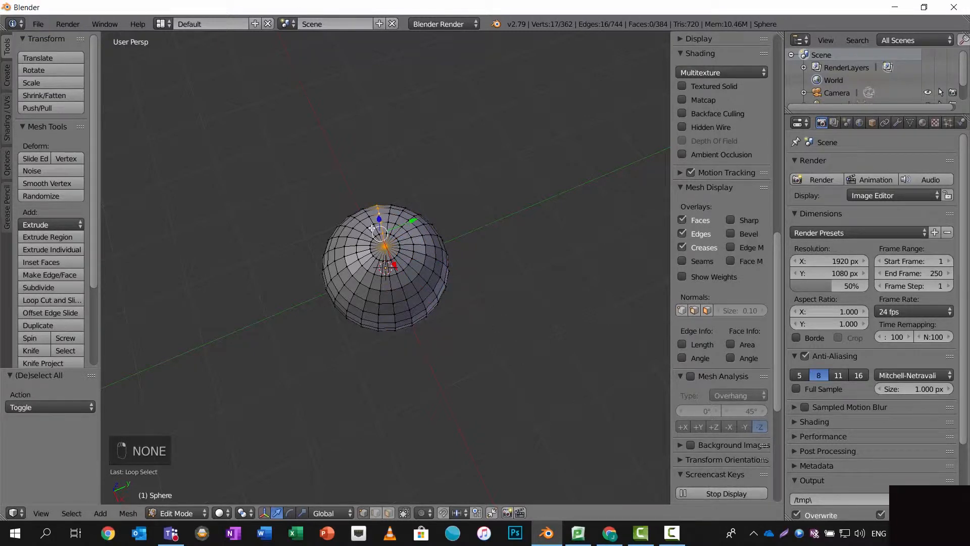
right_click(363, 226, "alt+shift")
right_click(357, 236, "alt+shift")
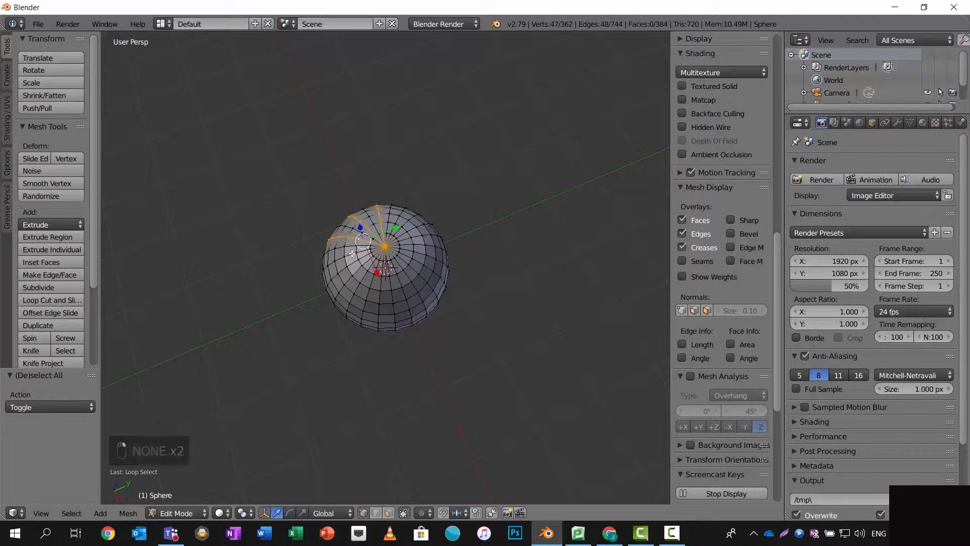
right_click(353, 254, "alt+shift")
right_click(362, 273, "alt+shift")
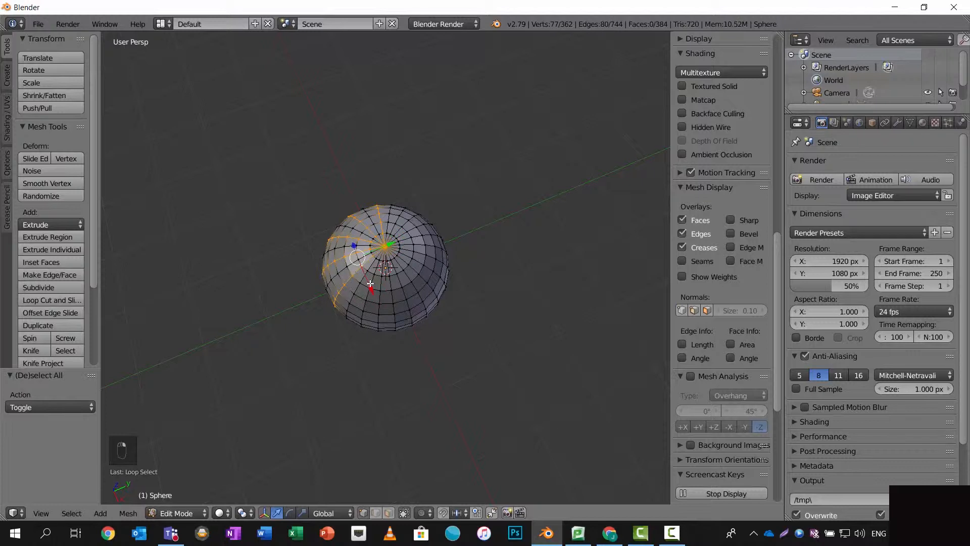
right_click(373, 283, "alt+shift")
right_click(390, 284, "alt+shift")
right_click(408, 278, "alt+shift")
right_click(416, 262, "alt+shift")
right_click(422, 244, "alt+shift")
right_click(412, 229, "alt+shift")
right_click(399, 219, "alt+shift")
middle_click_drag(451, 218, 456, 198)
scroll(411, 243, "up", 4)
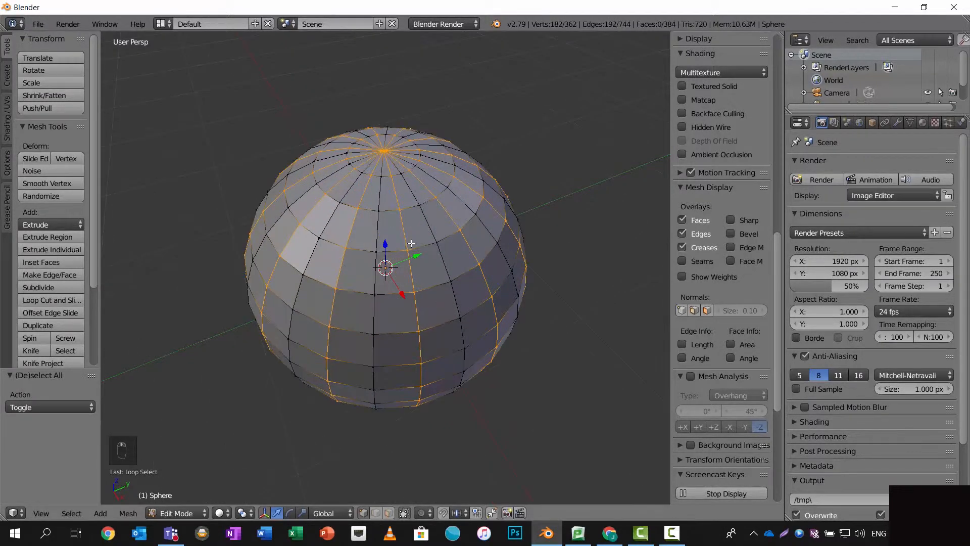
scroll(410, 244, "down", 1)
middle_click_drag(407, 244, 387, 243)
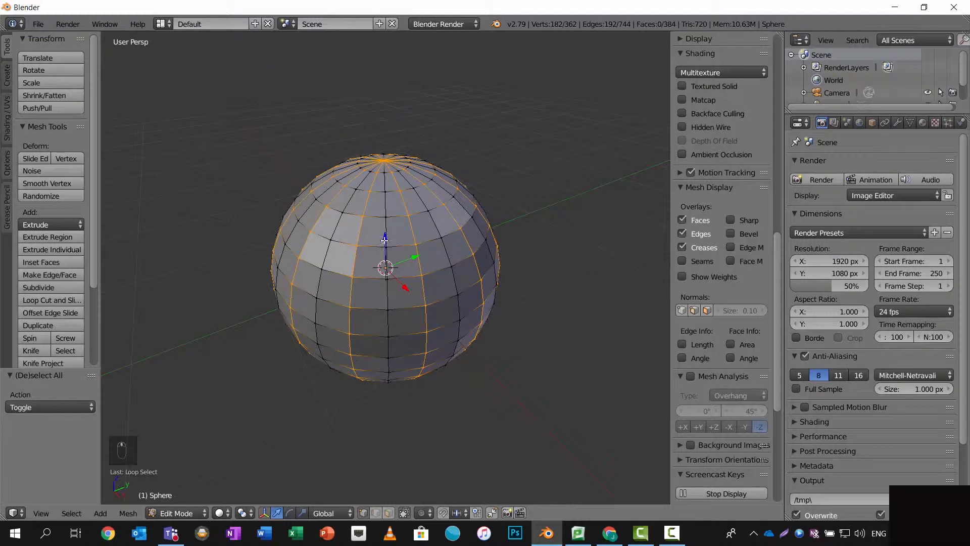
Scale the selected loops outward by about 1.2 in X and Y only, and compare the ribs with the cactus photo in Chrome
key("s")
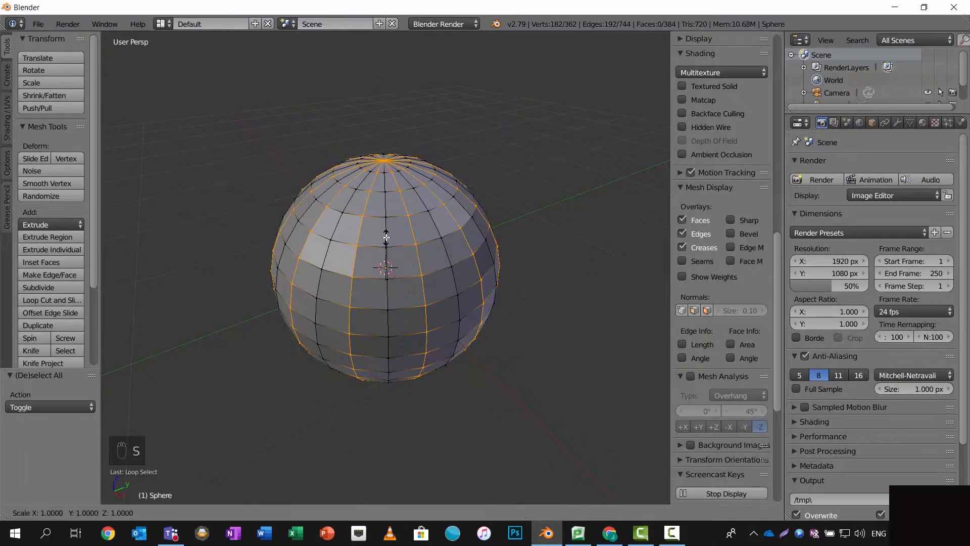
key("shift+z")
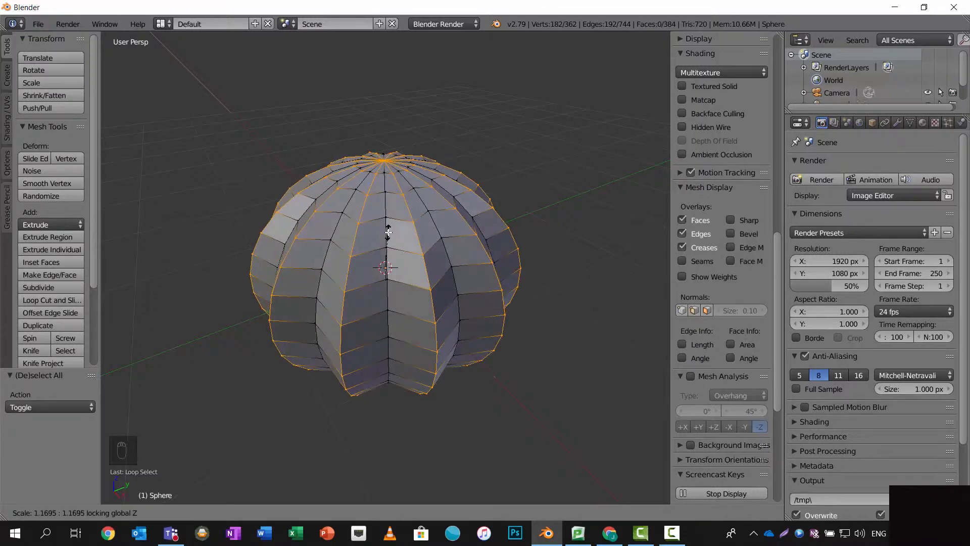
left_click(388, 232)
key("alt+Tab")
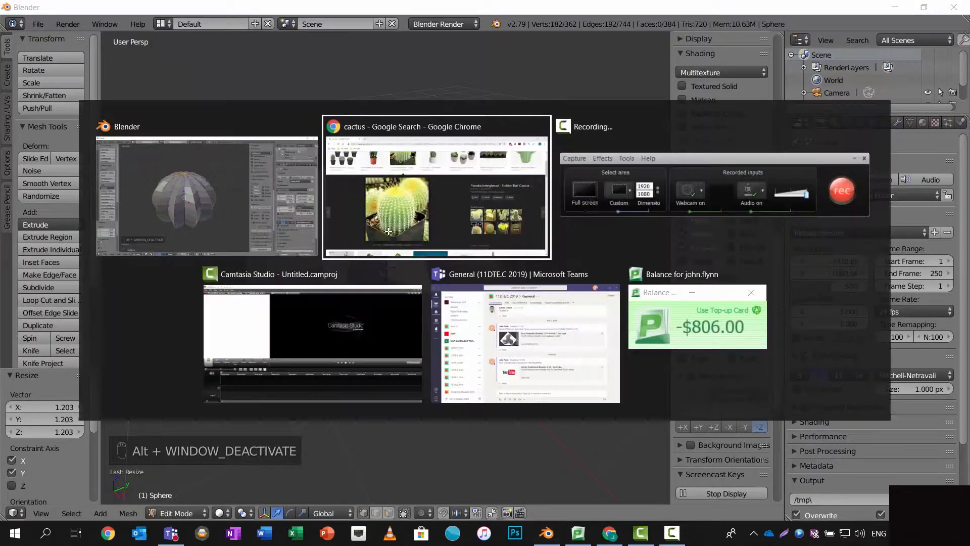
key("alt+Tab")
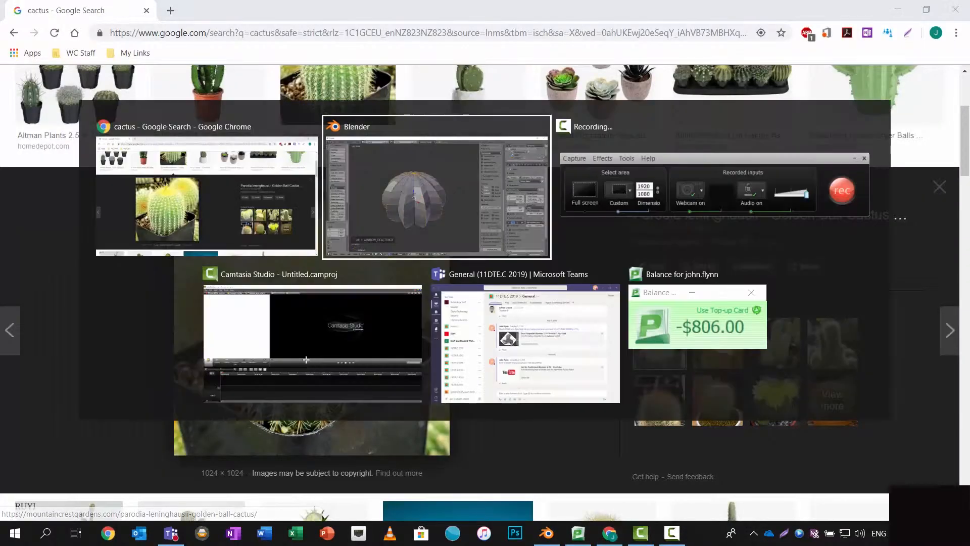
Delete all vertices below the sphere's equator, working in an orthographic right view with wireframe shading
middle_click_drag(401, 374, 401, 336)
key("KP_5")
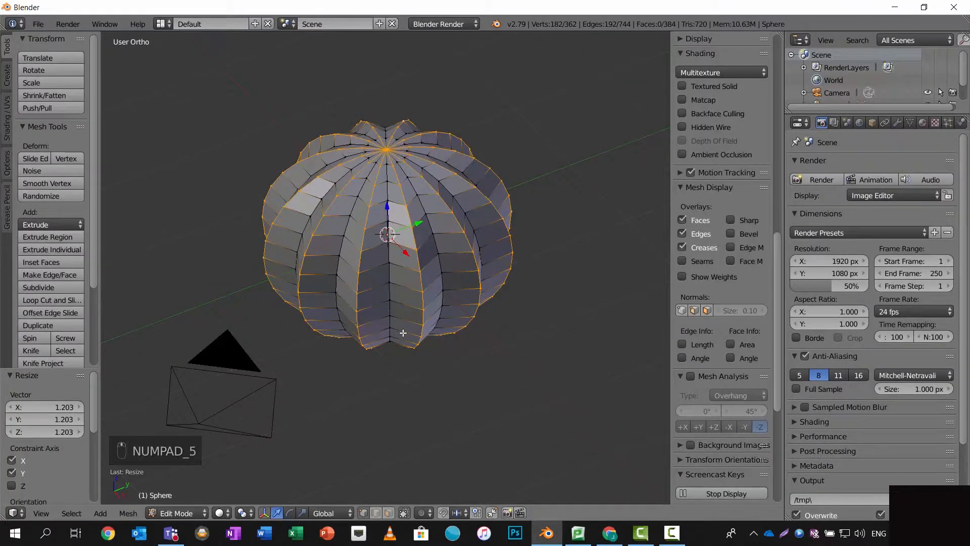
key("KP_3")
key("a")
key("a")
key("z")
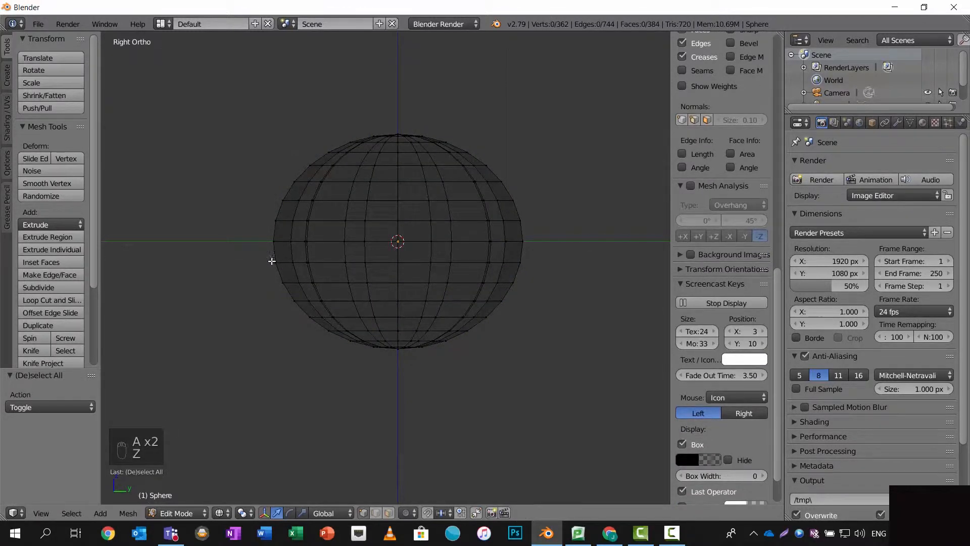
key("b")
left_click_drag(250, 252, 576, 388)
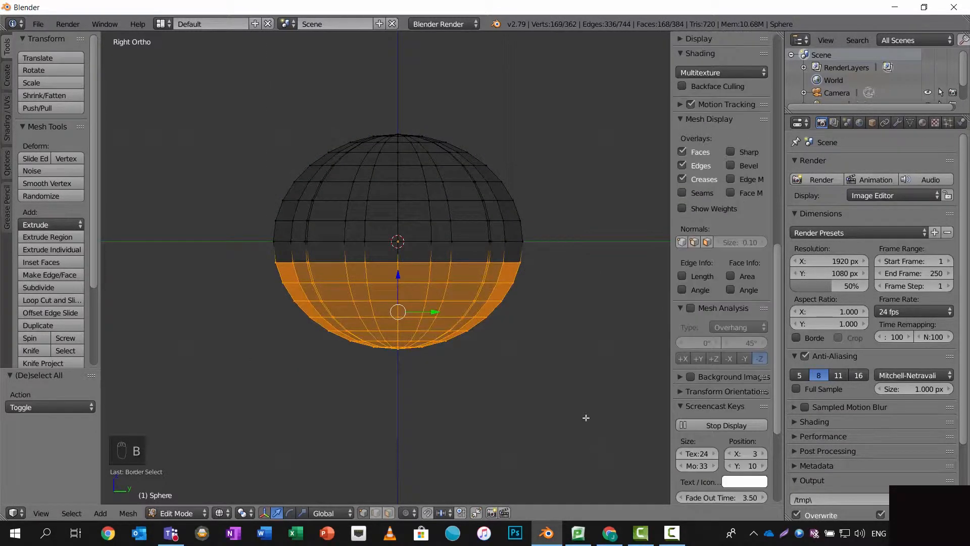
key("x")
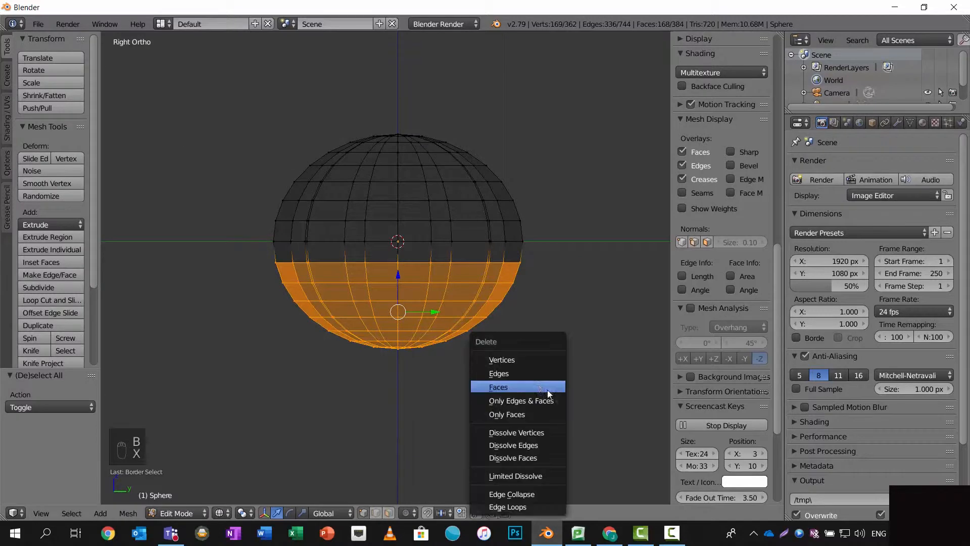
left_click(530, 361)
Extrude the dome's open bottom rim about 3.46 units straight down and return to solid shading
key("b")
left_click_drag(249, 228, 601, 316)
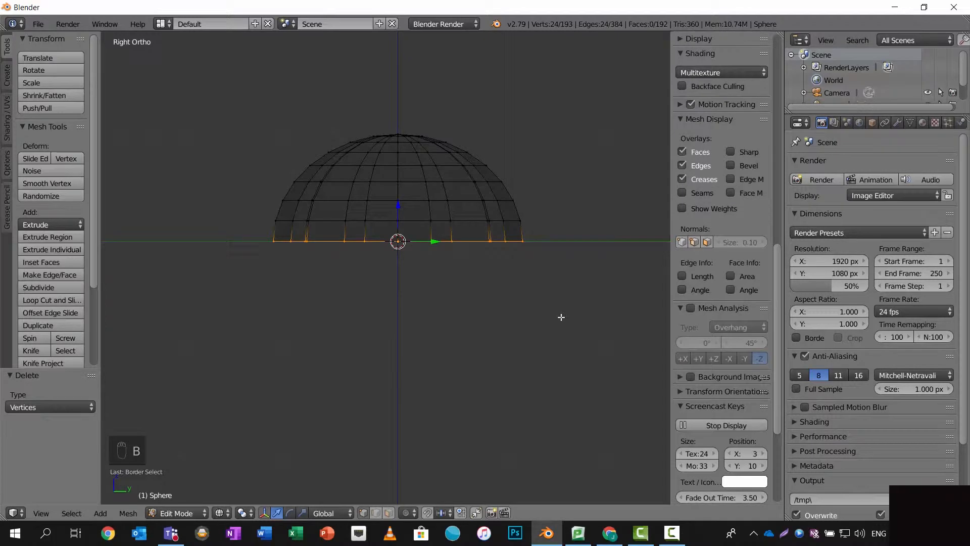
key("e")
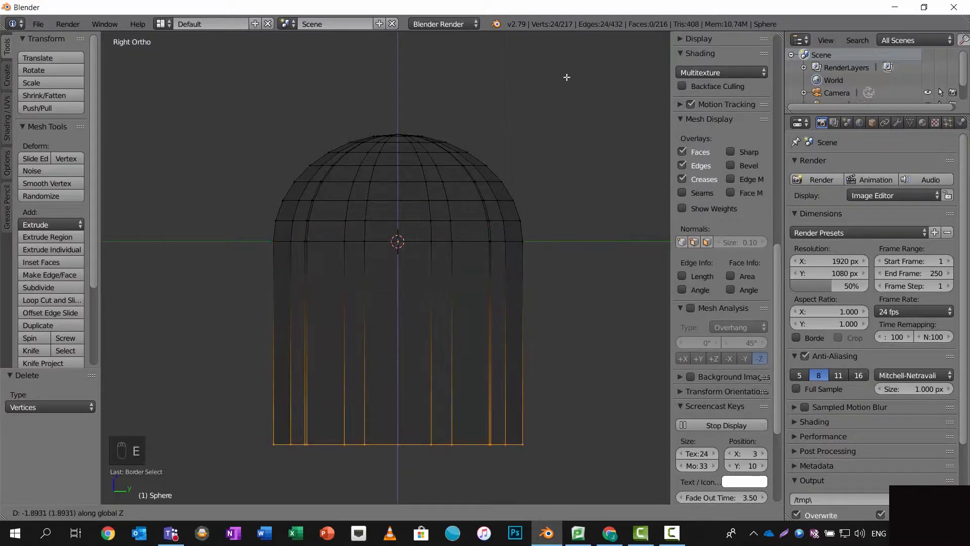
left_click(584, 218)
key("z")
mouse_move(589, 180)
middle_mouse_down()
mouse_move(623, 235)
mouse_move(626, 167)
mouse_move(613, 110)
mouse_move(592, 177)
mouse_move(434, 309)
middle_mouse_up()
Try adding five horizontal loop cuts around the extruded body, and undo them
key("ctrl+r")
scroll(421, 338, "up", 6)
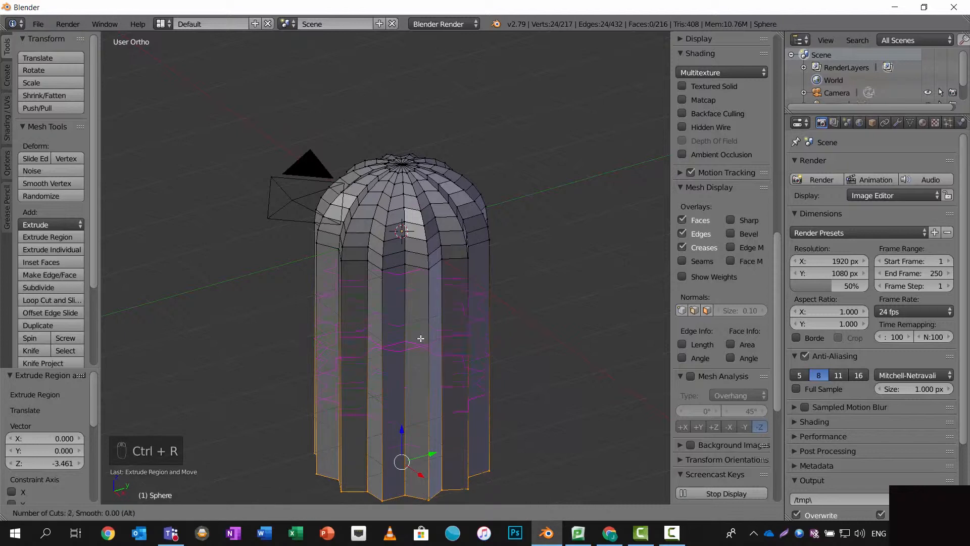
left_click(419, 336)
left_click(419, 330)
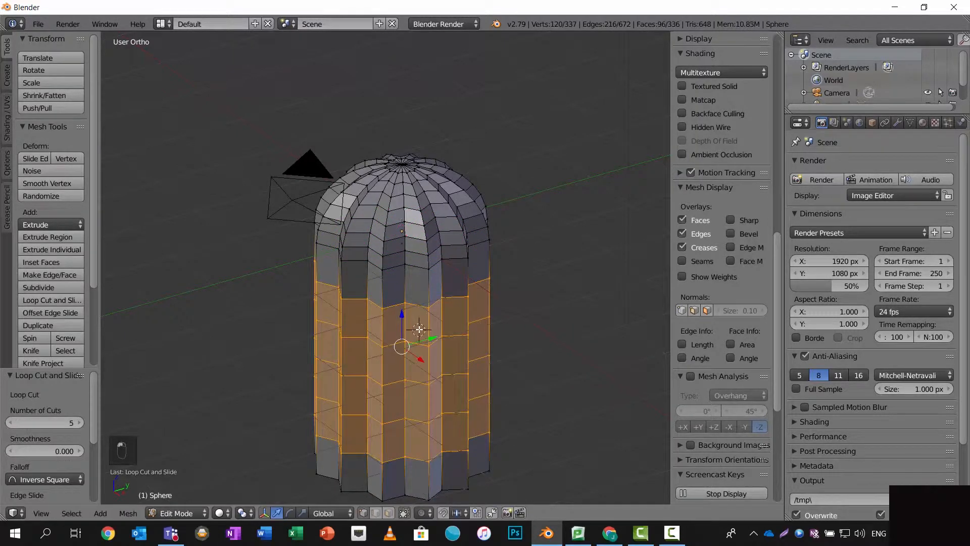
middle_click_drag(419, 330, 434, 302)
key("ctrl+z")
key("ctrl+z")
key("ctrl+z")
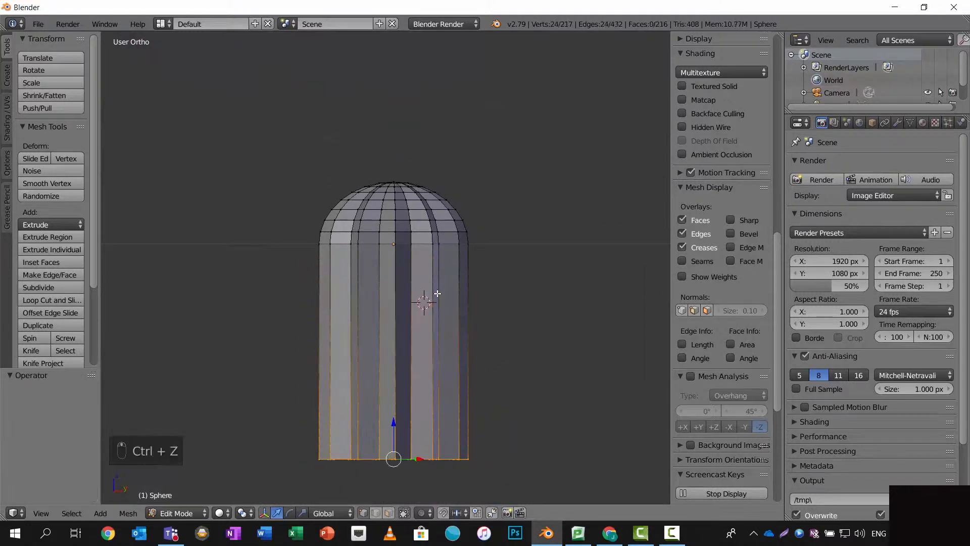
Add nine evenly spaced horizontal loop cuts around the extruded body and hide the 3D view's properties sidebar
key("ctrl+r")
scroll(435, 294, "up", 2)
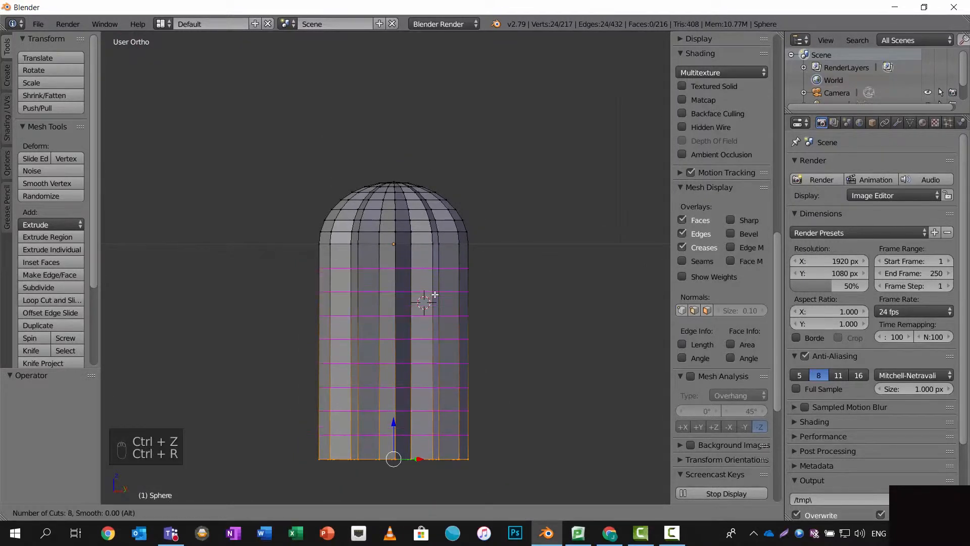
scroll(435, 295, "up", 1)
left_click(435, 295)
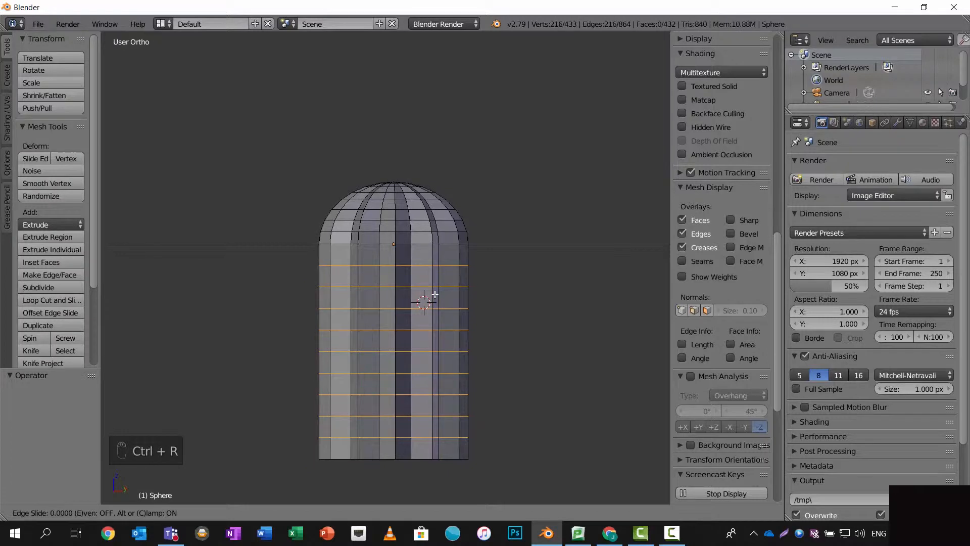
left_click(435, 294)
middle_click_drag(435, 295, 465, 315)
left_click(961, 361)
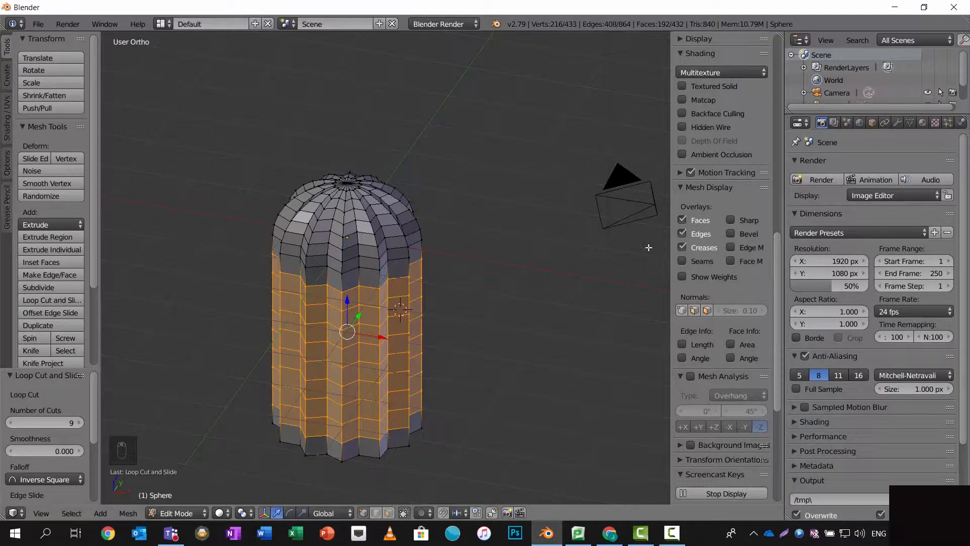
key("n")
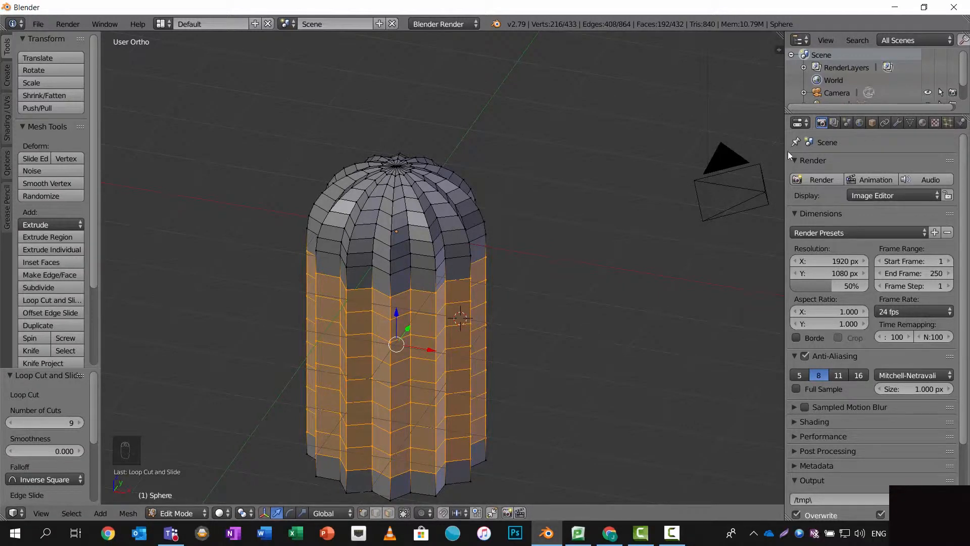
Add an empty material slot to the cactus and switch the render engine to Cycles Render
left_click_drag(786, 151, 732, 156)
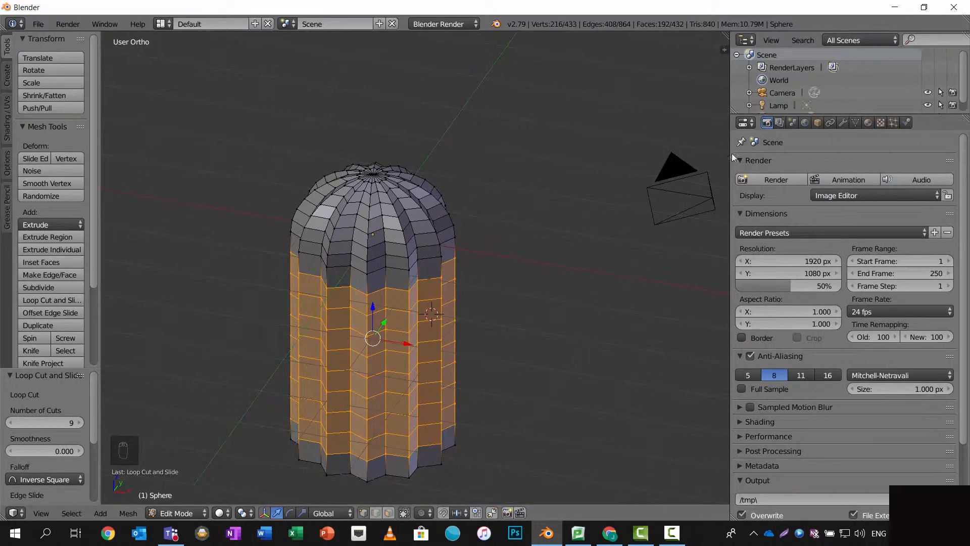
left_click(894, 124)
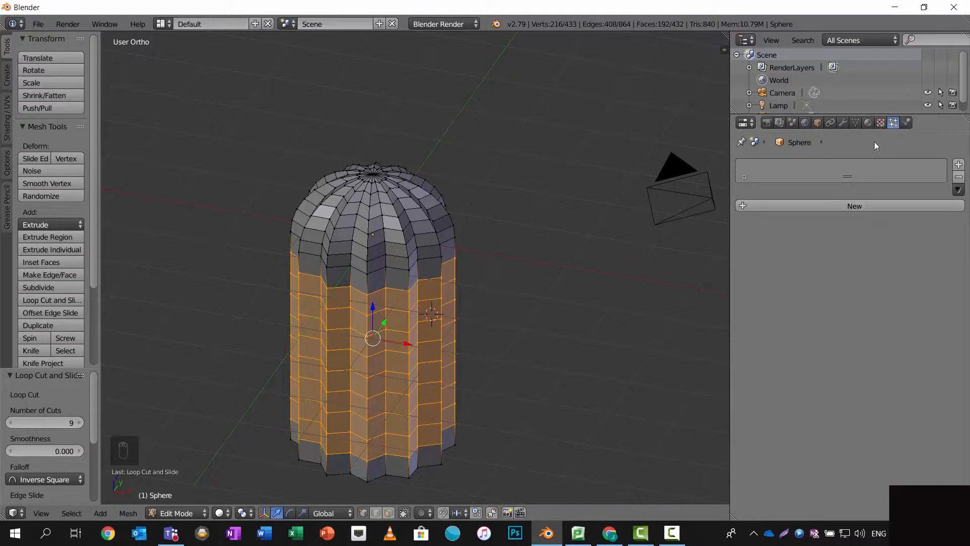
left_click(868, 123)
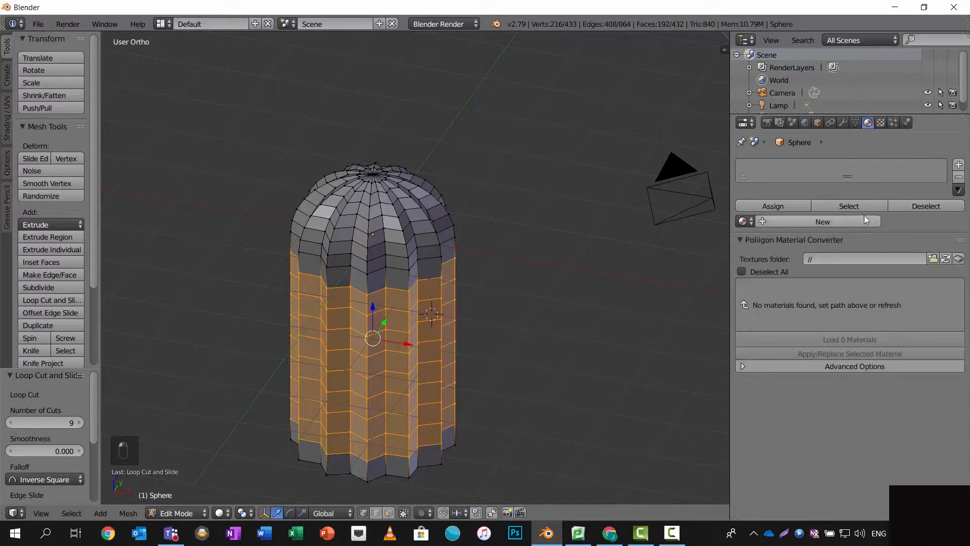
left_click(959, 165)
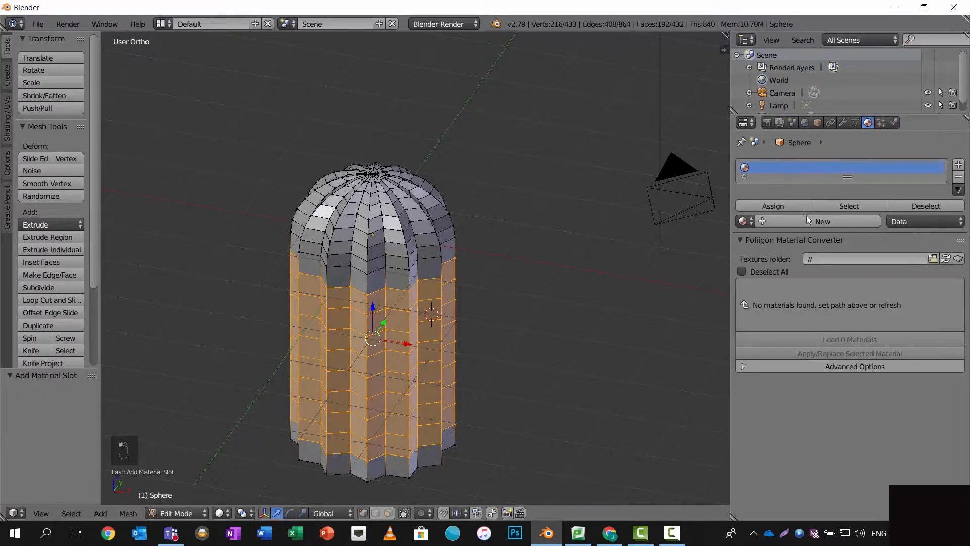
left_click(462, 25)
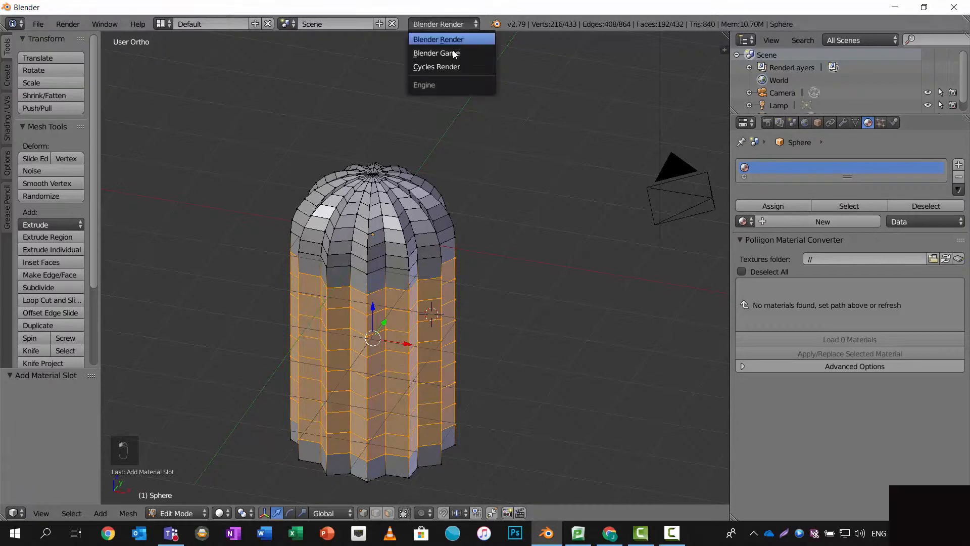
left_click(449, 67)
Create a new material in the slot, name it Green and give it a bright green diffuse color
left_click(792, 218)
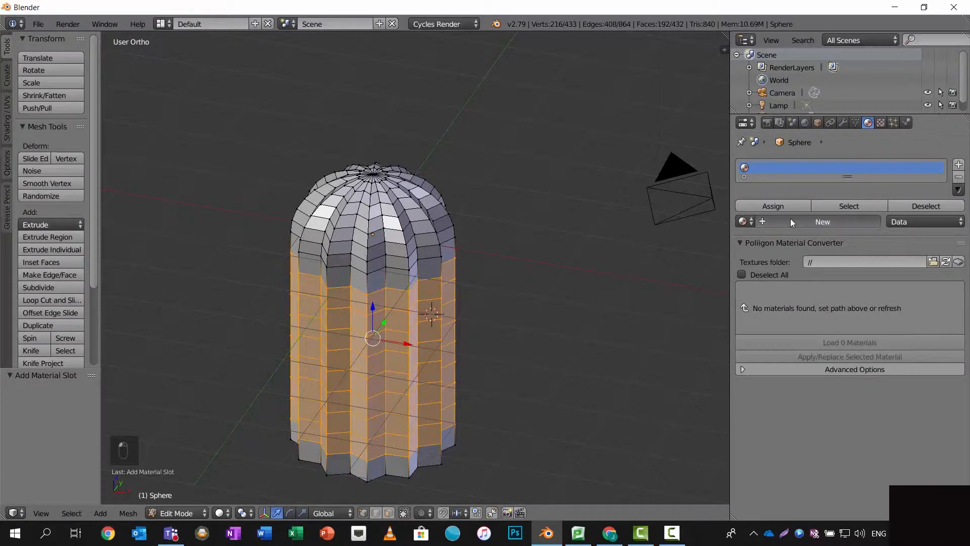
double_click(764, 168)
type("Green")
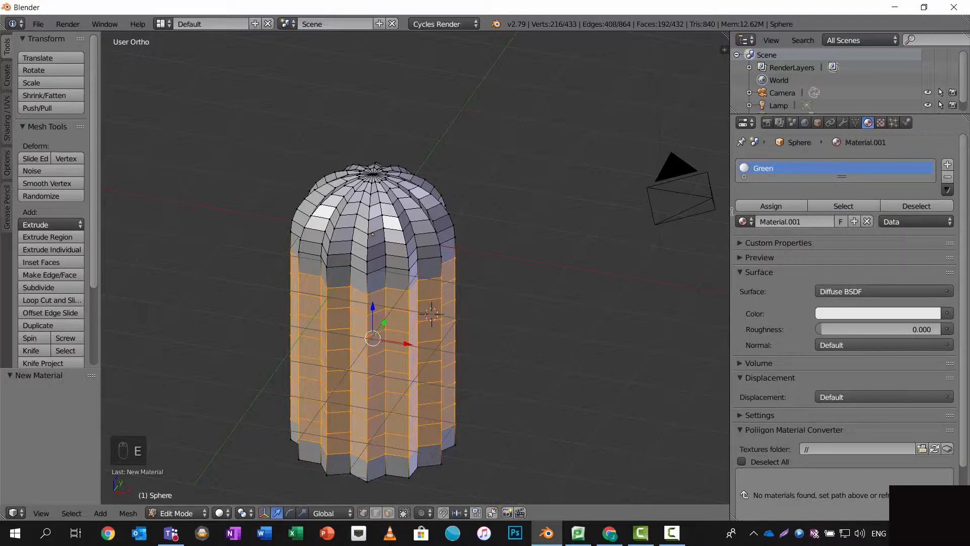
key("Return")
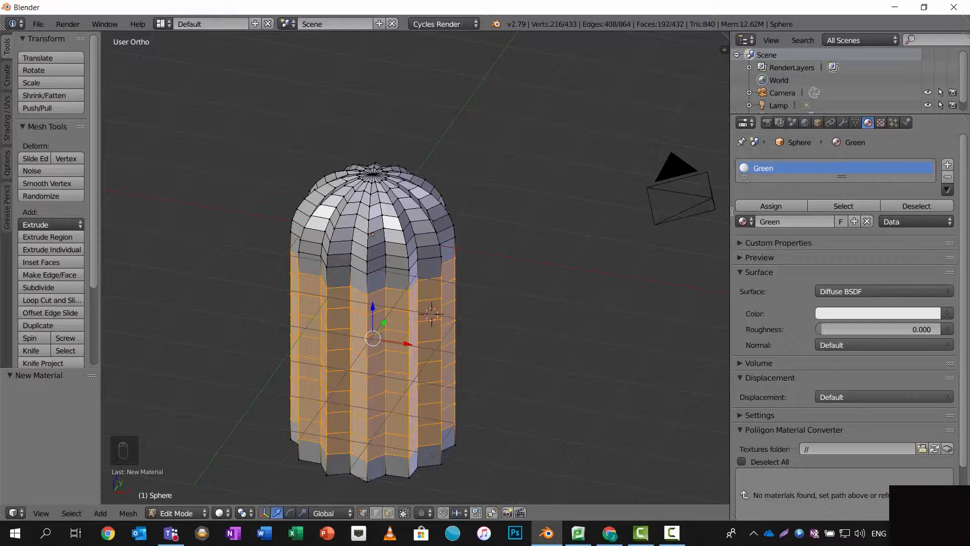
left_click(836, 314)
left_click_drag(850, 161, 846, 190)
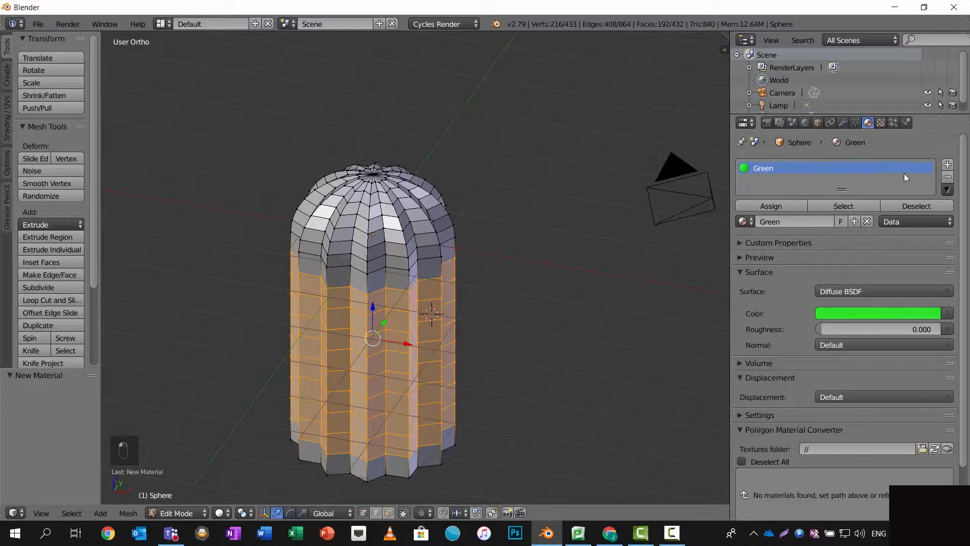
Add a second material named Spikes, color it yellow (RGB 0.732, 0.675, 0.057) and compare it with the reference photo
left_click(948, 164)
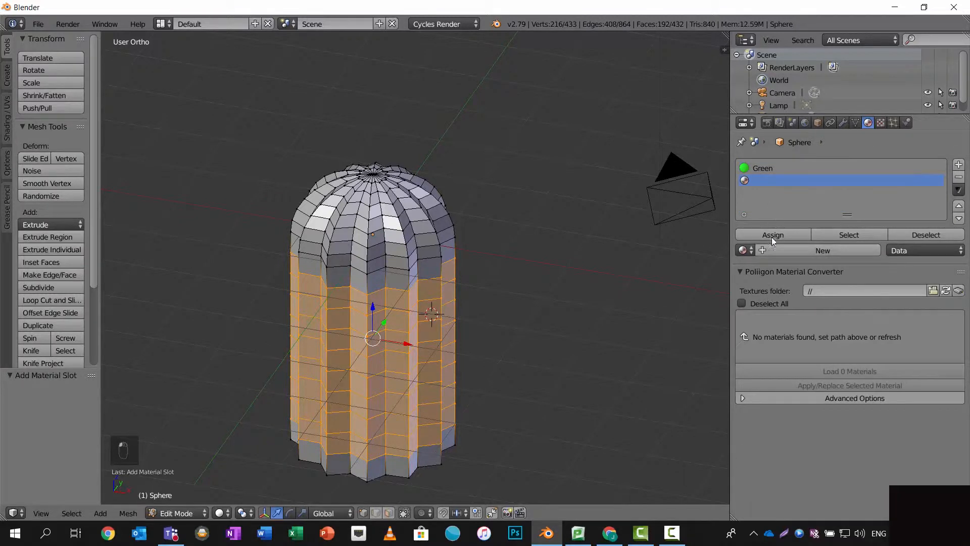
left_click(778, 250)
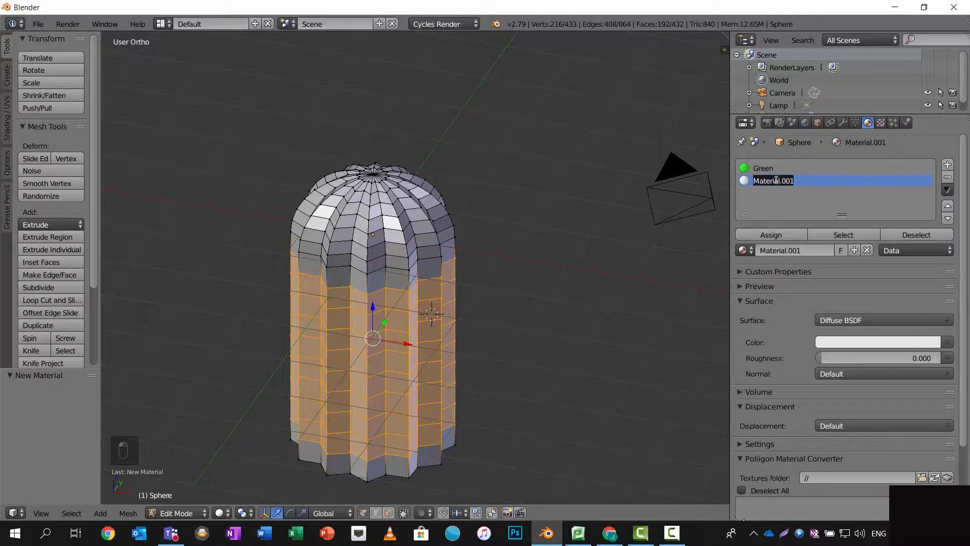
type("Spikes")
key("Return")
left_click(862, 344)
left_click_drag(852, 225, 848, 225)
mouse_move(931, 186)
left_mouse_down()
mouse_move(931, 202)
mouse_move(931, 186)
left_mouse_up()
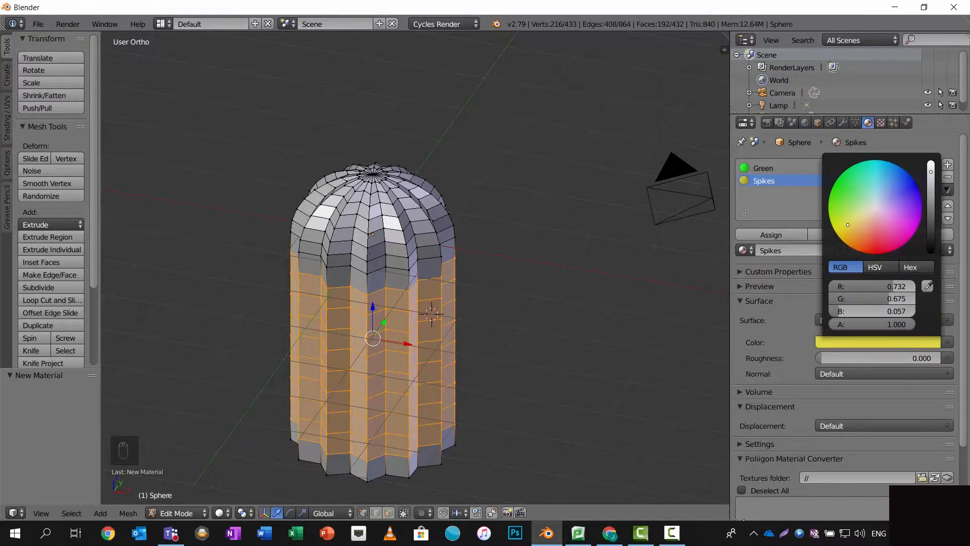
key("alt+Tab")
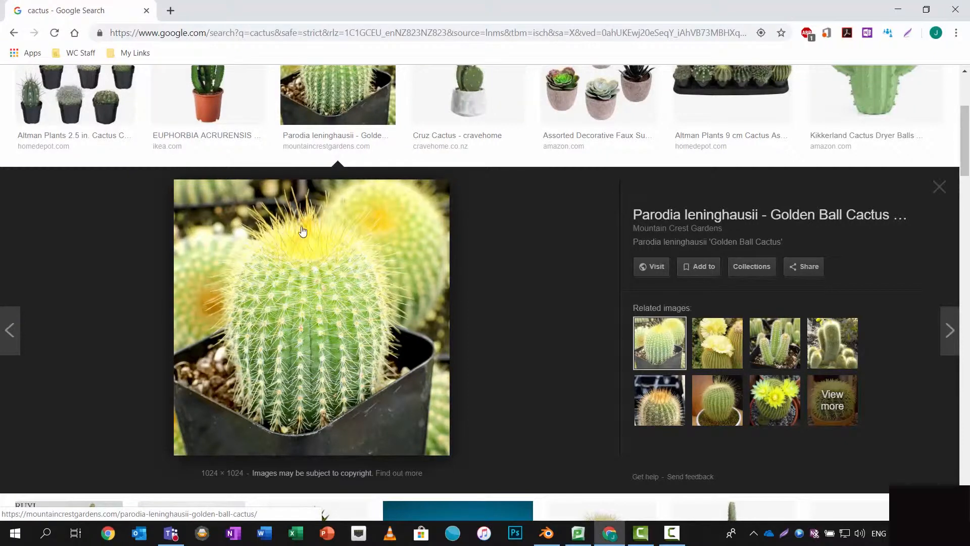
key("alt+Tab")
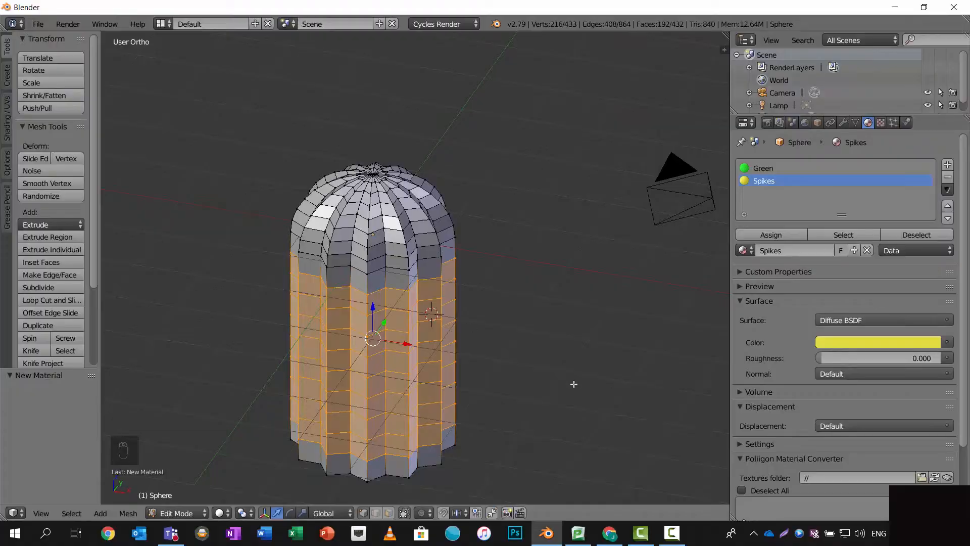
Assign the Green material to the entire cactus mesh and display the 3D view in Material shading
key("a")
key("a")
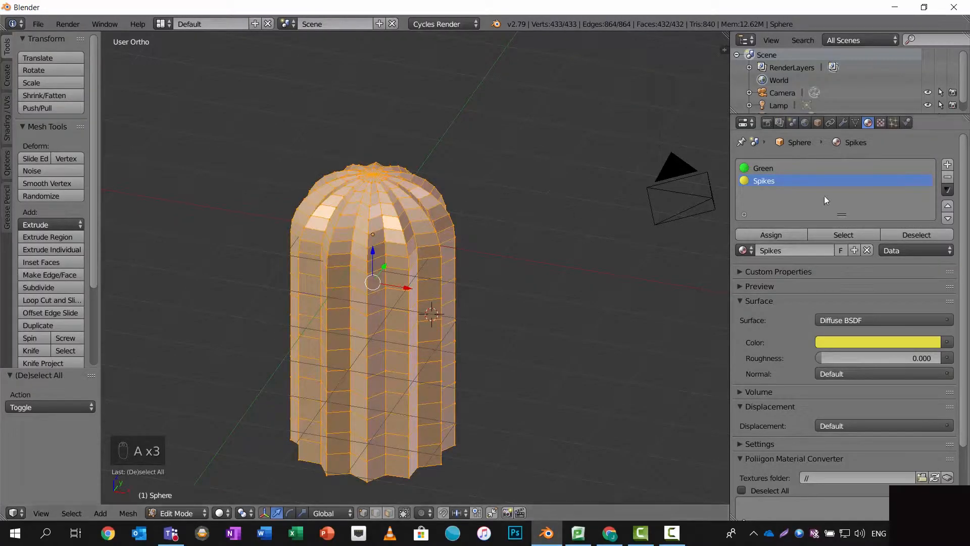
left_click(784, 169)
left_click(781, 235)
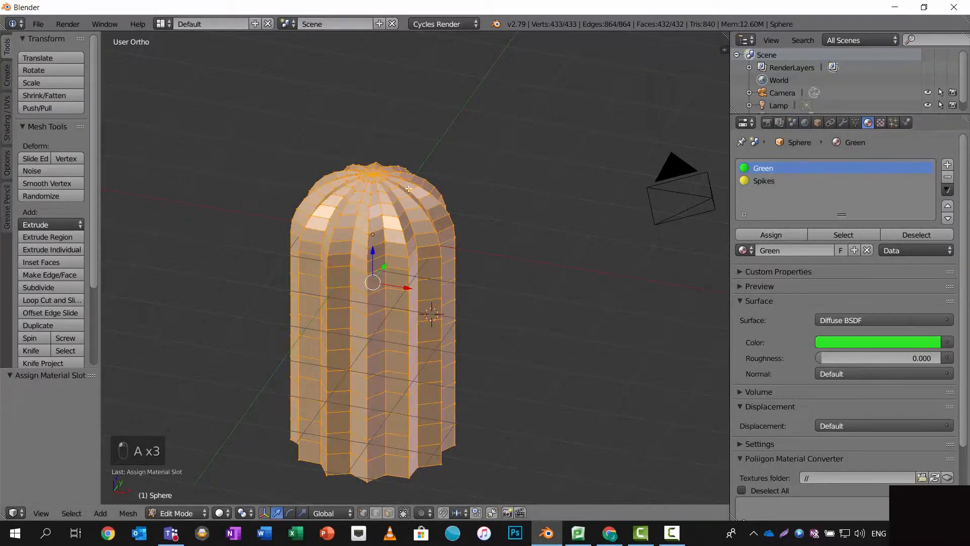
left_click(223, 513)
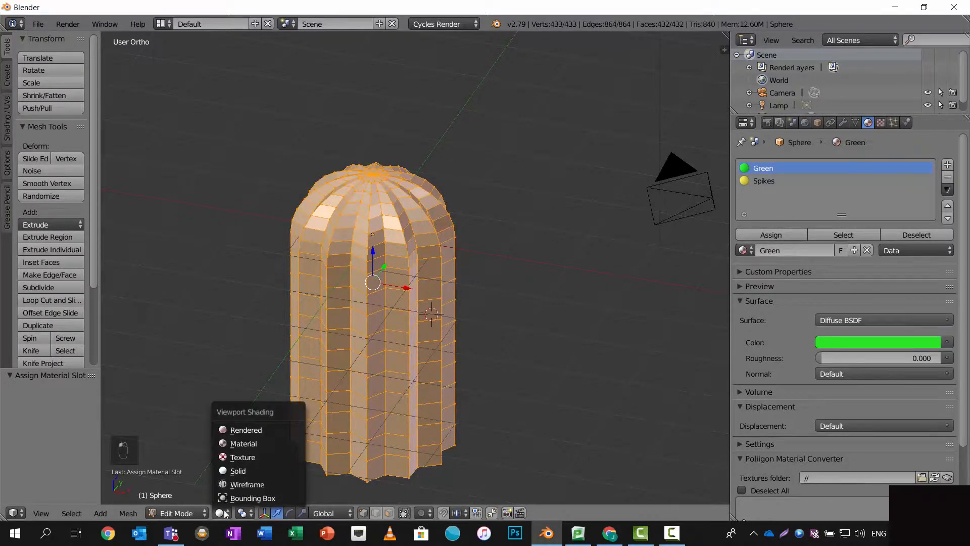
left_click(238, 444)
mouse_move(514, 319)
middle_mouse_down()
mouse_move(468, 297)
mouse_move(445, 303)
mouse_move(500, 318)
middle_mouse_up()
scroll(773, 160, "down", 1)
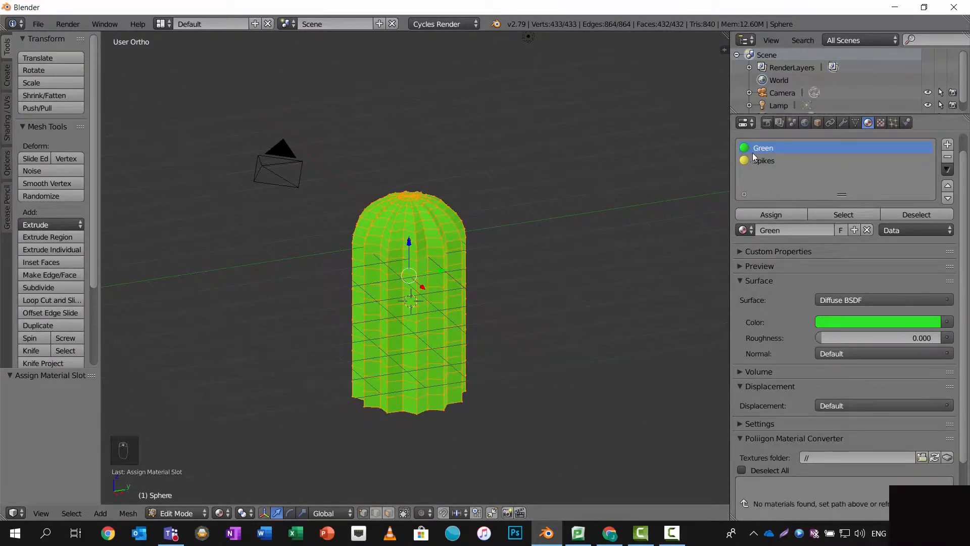
Add a particle system of type Hair to the cactus and go to Object Mode to show the hairs
left_click(893, 124)
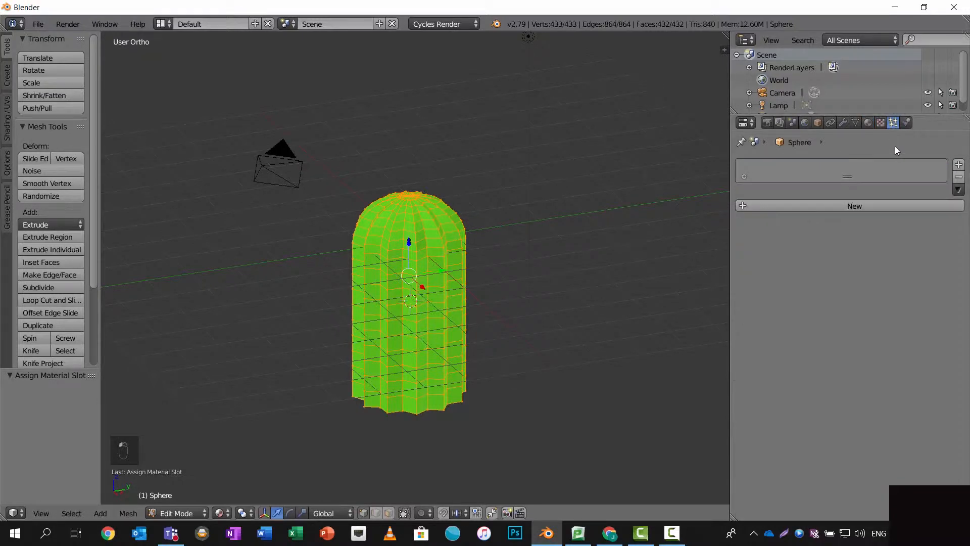
left_click(844, 206)
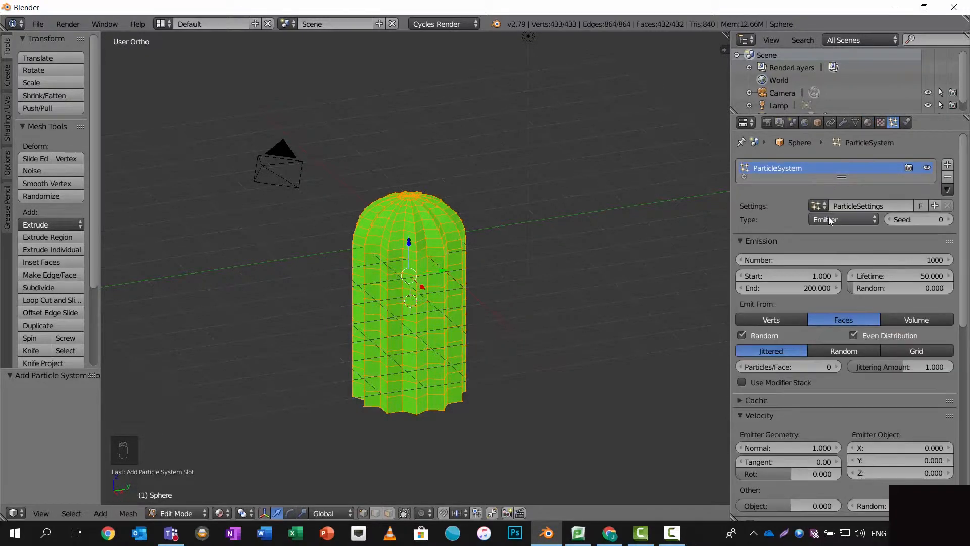
left_click(836, 220)
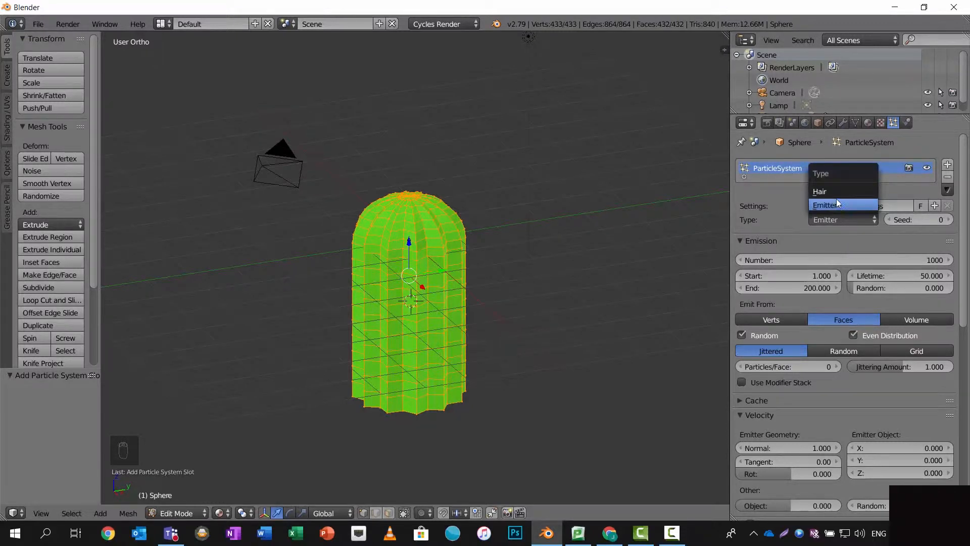
left_click(836, 195)
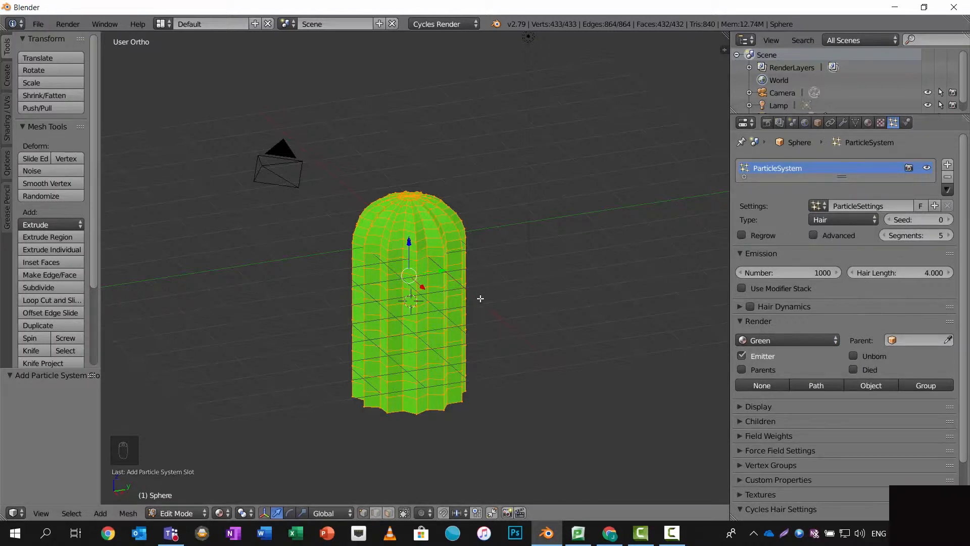
key("Tab")
key("Tab")
key("Tab")
key("Tab")
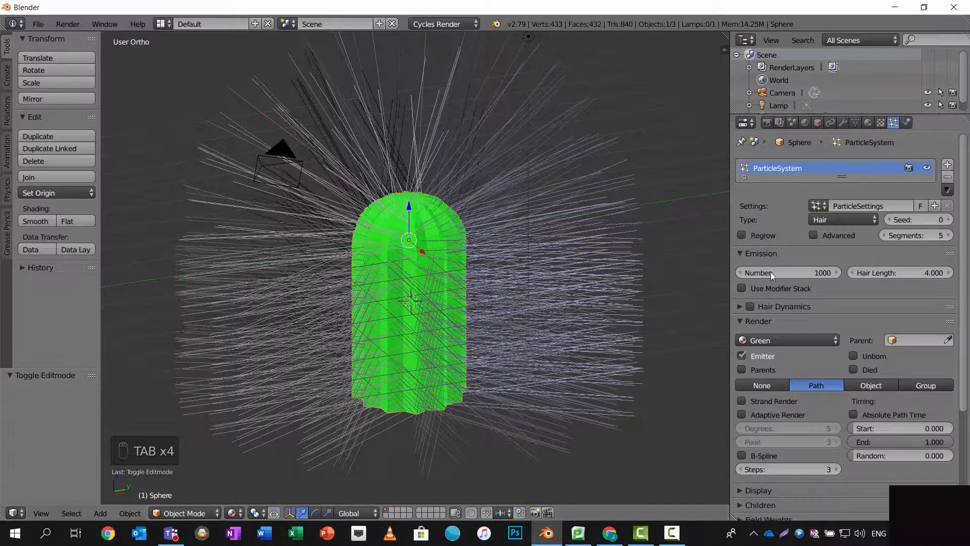
Switch the particle type to Emitter and back to Hair, ending in Object Mode
left_click(857, 219)
left_click(847, 201)
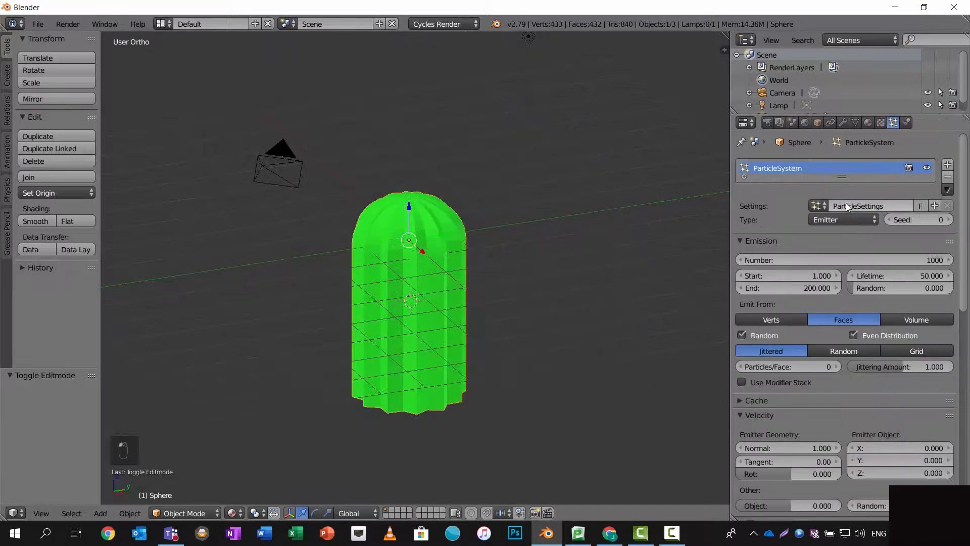
key("Tab")
key("Tab")
key("Tab")
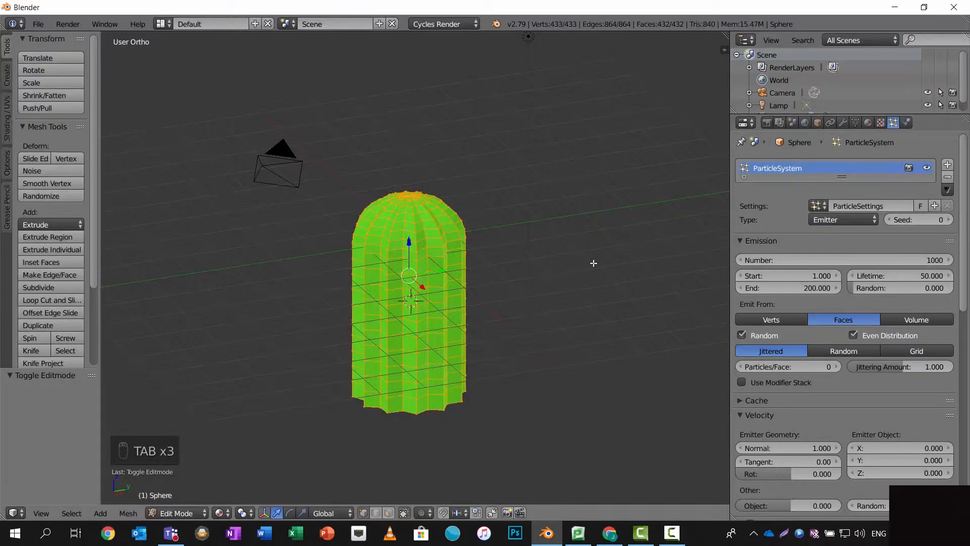
left_click(877, 217)
left_click(854, 196)
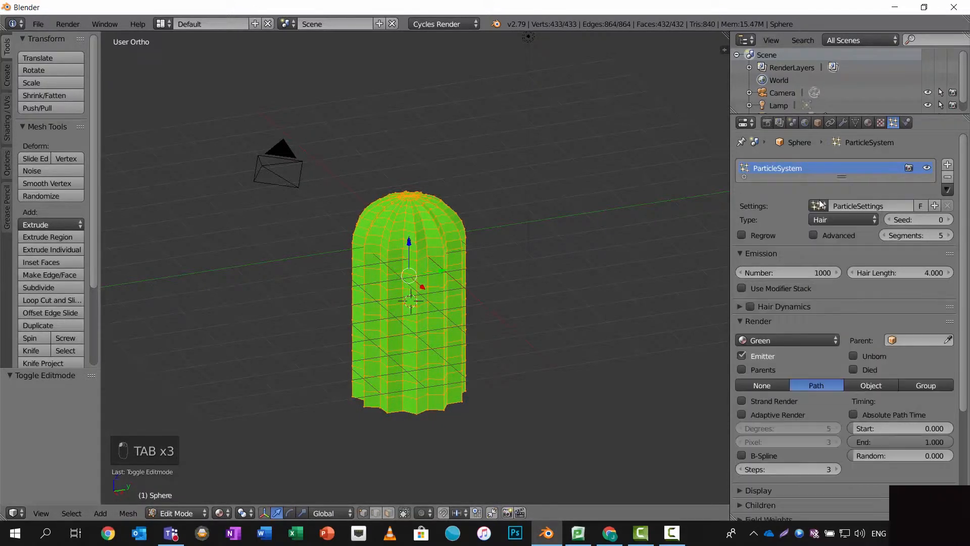
key("Tab")
Shorten the spikes to a hair length of 0.710 and compare them with the reference photo
middle_click_drag(572, 257, 541, 243)
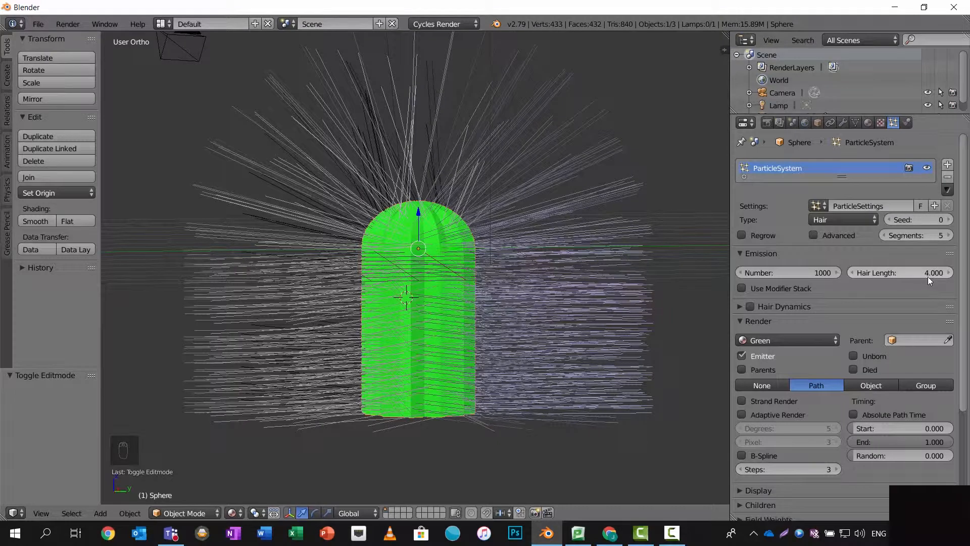
left_click_drag(934, 274, 882, 273)
key("alt+Tab")
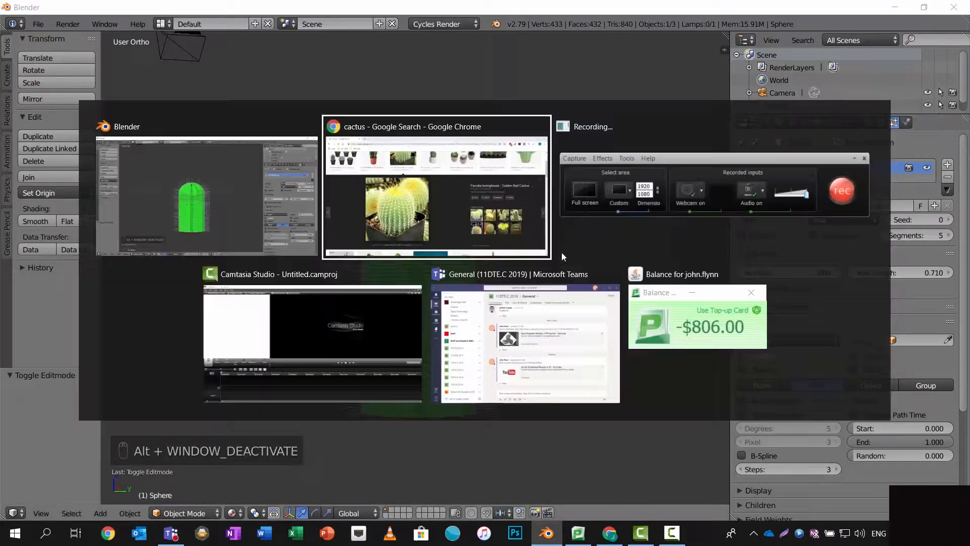
key("alt+Tab")
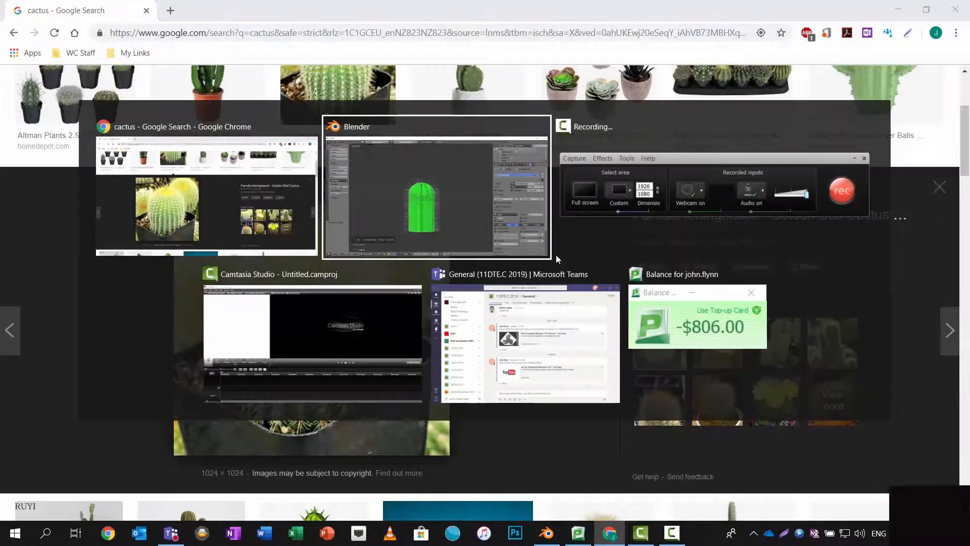
middle_click_drag(419, 279, 478, 253)
scroll(427, 321, "up", 4)
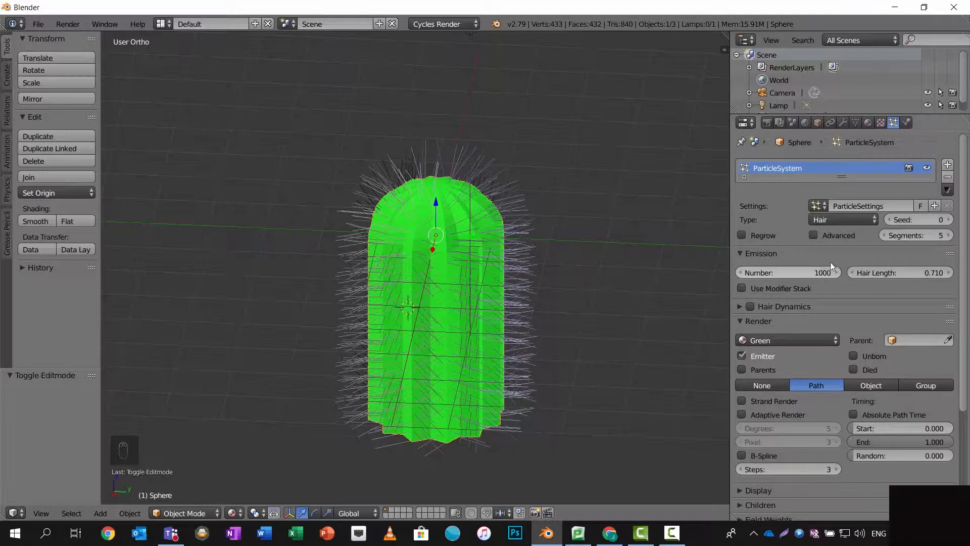
Set the hair particle system's children to Simple
middle_click_drag(808, 286, 793, 301, "shift")
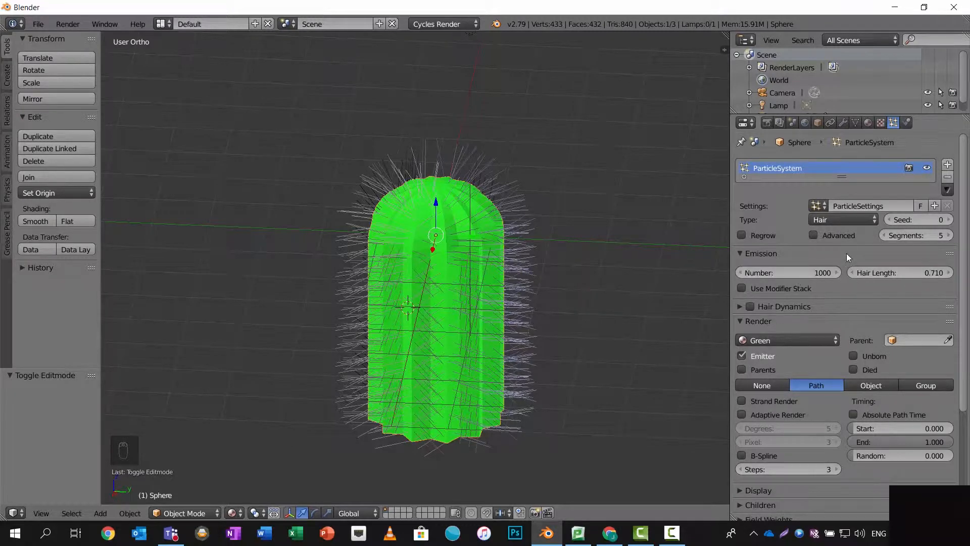
scroll(842, 281, "down", 5)
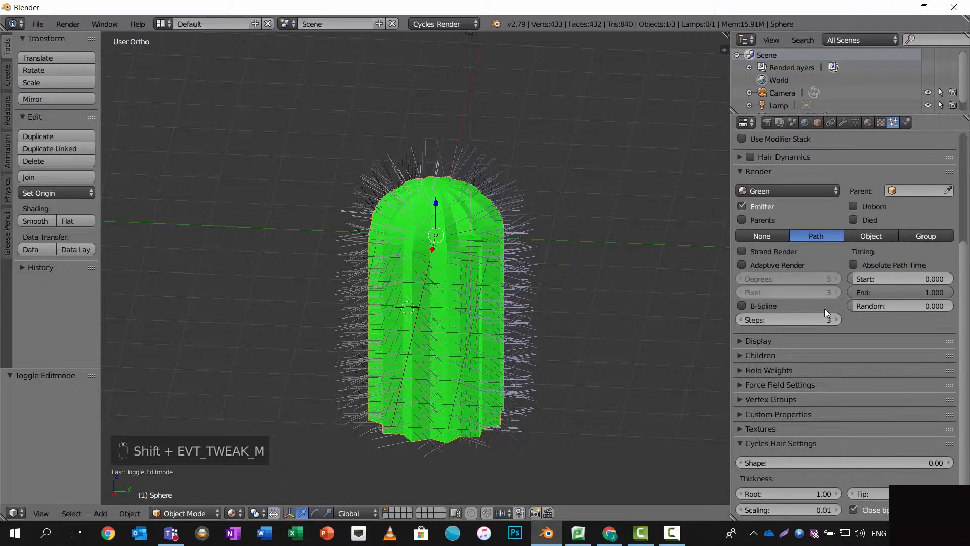
left_click(744, 354)
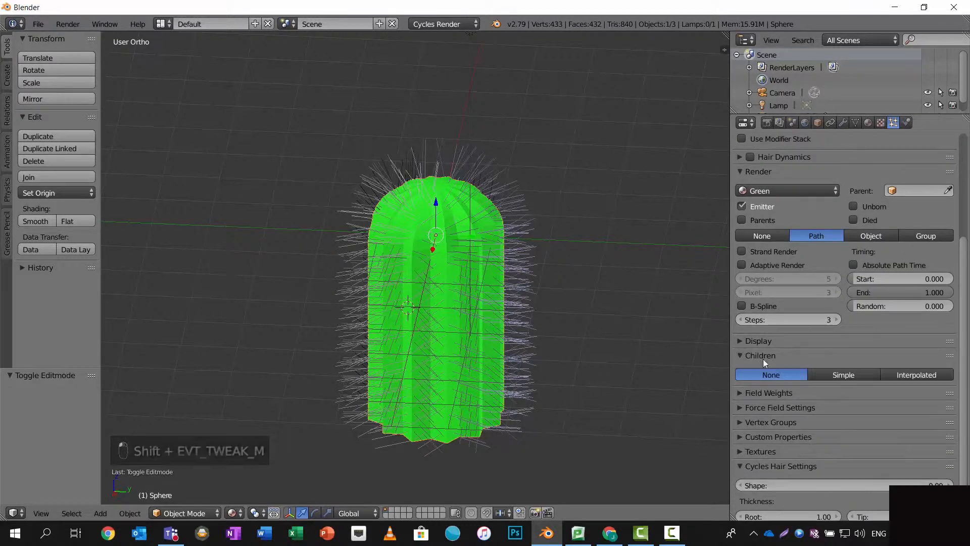
scroll(763, 359, "down", 1)
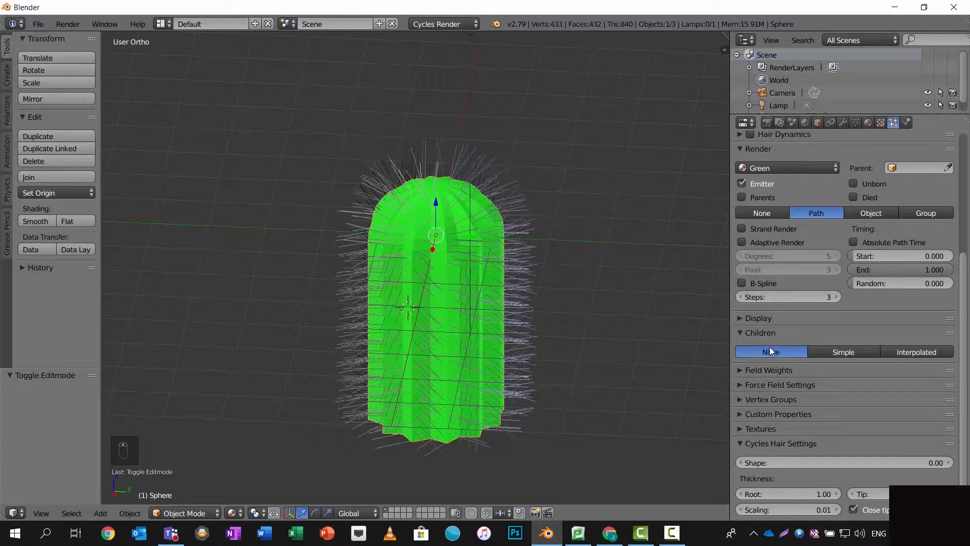
left_click(839, 352)
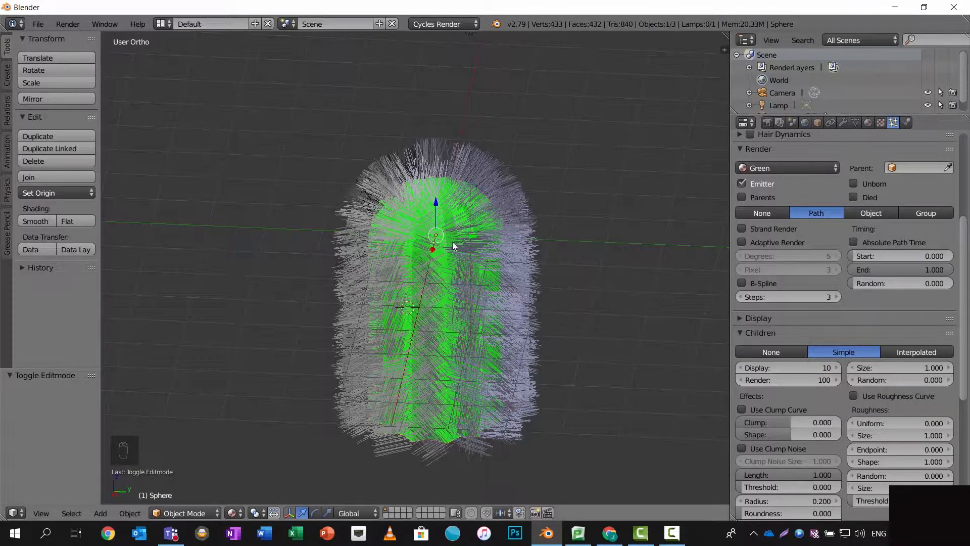
Set the simple children amounts to Display 5 and Render 5, and check the thinned spikes in Object Mode
left_click(815, 368)
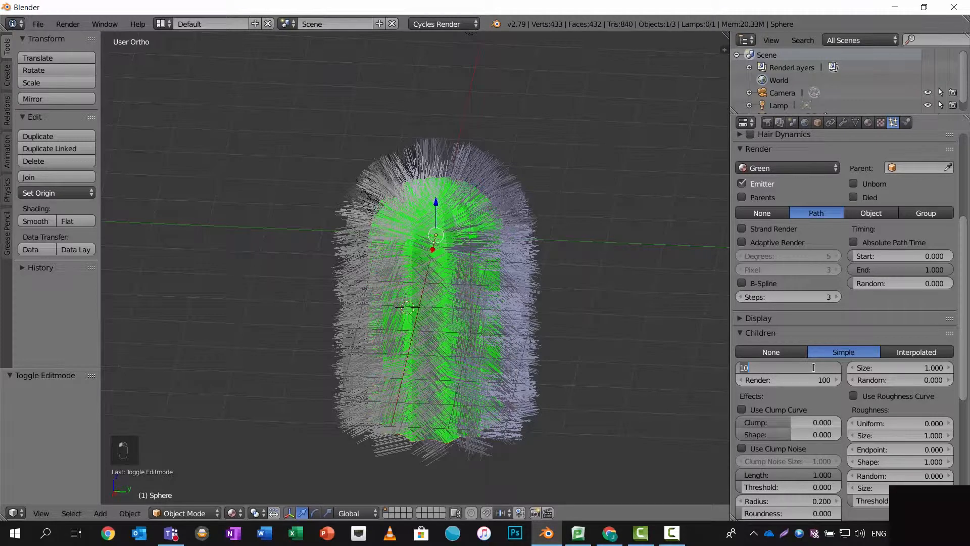
type("5")
key("Tab")
type("5")
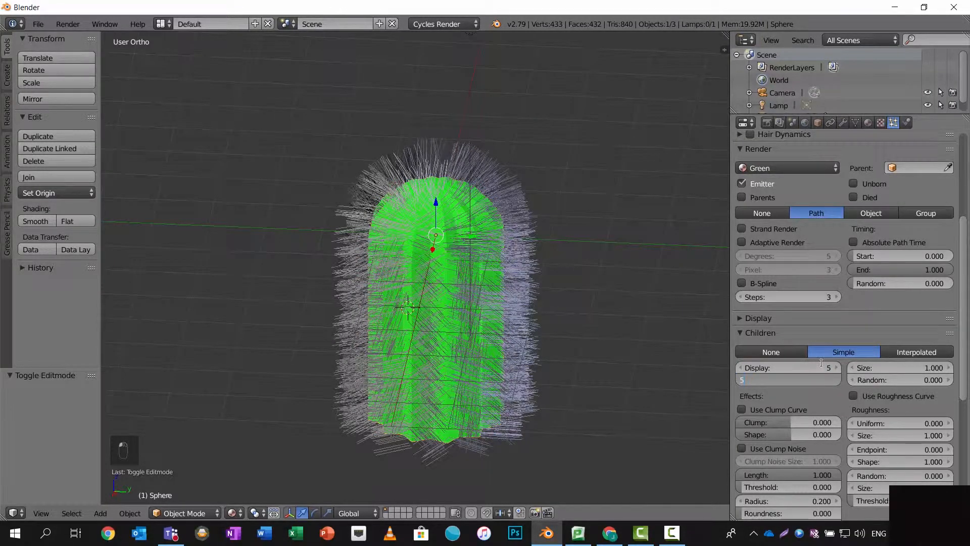
key("Return")
key("Tab")
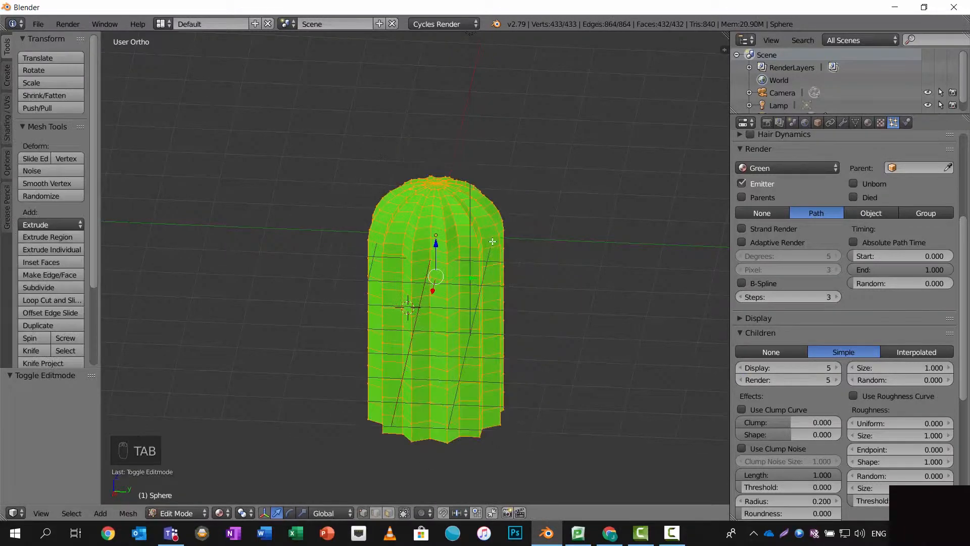
key("Tab")
middle_click_drag(554, 301, 551, 226)
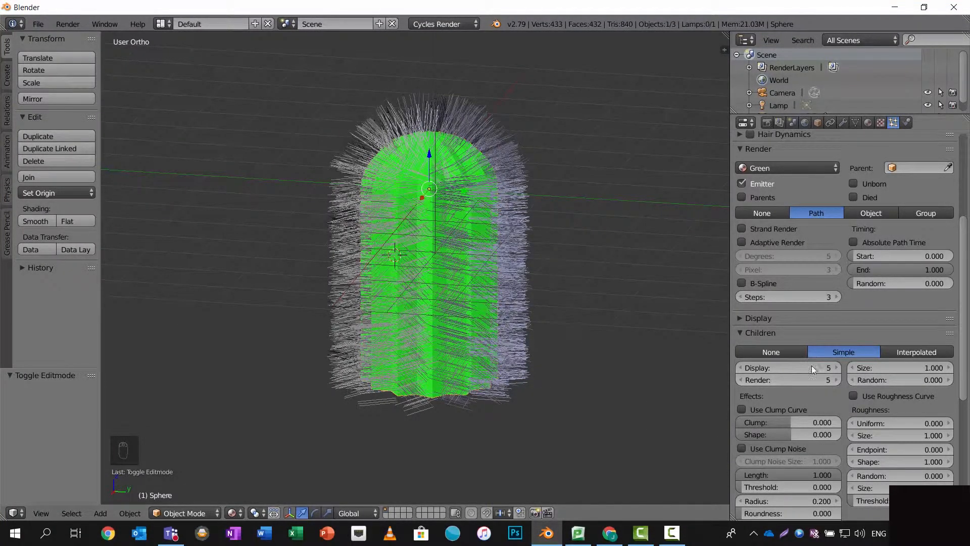
Set the root thickness in the Cycles hair settings to 2.00
scroll(826, 359, "down", 10)
scroll(839, 378, "up", 3)
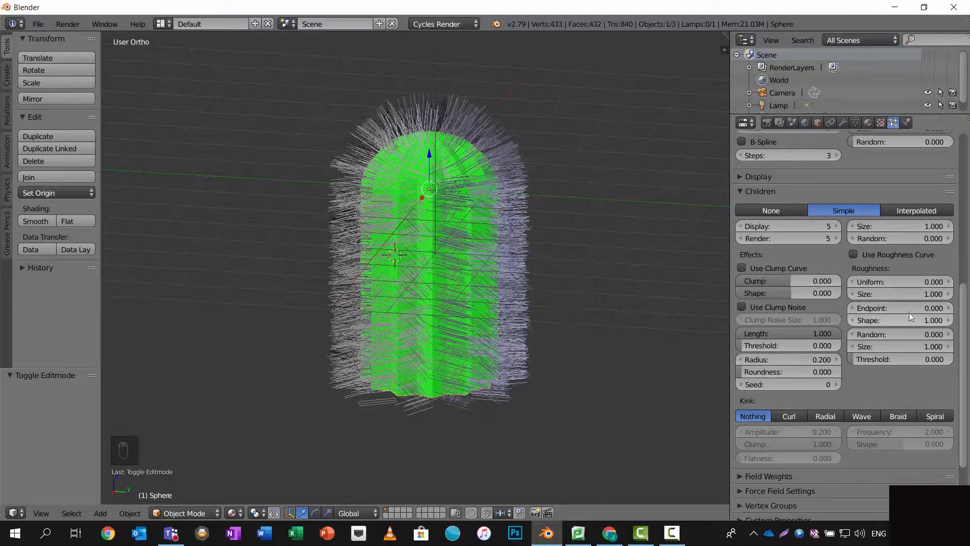
scroll(909, 320, "down", 5)
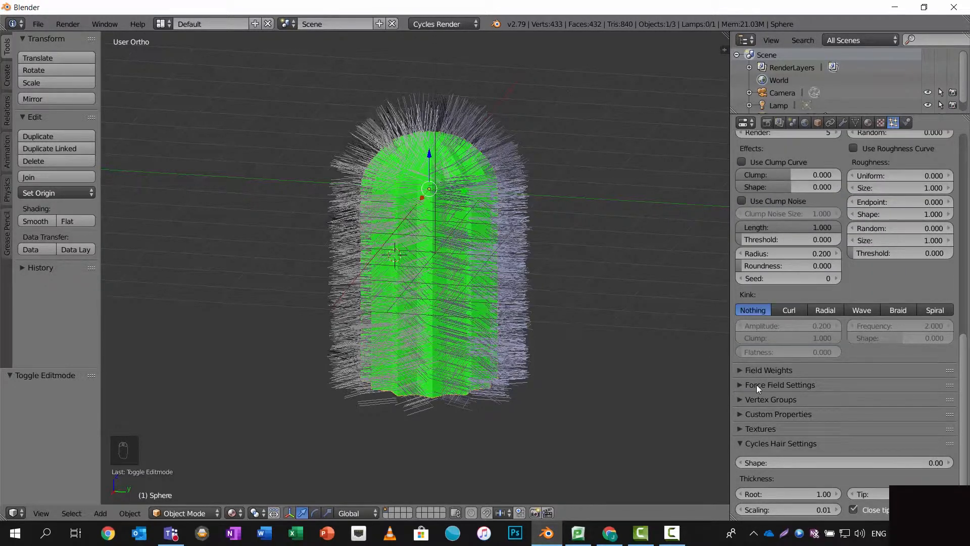
left_click(797, 494)
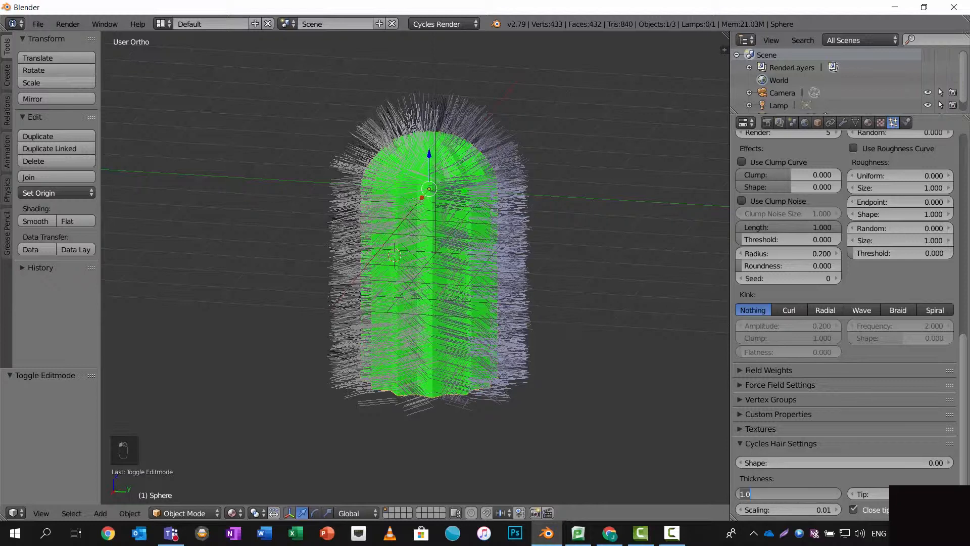
type("2")
key("Return")
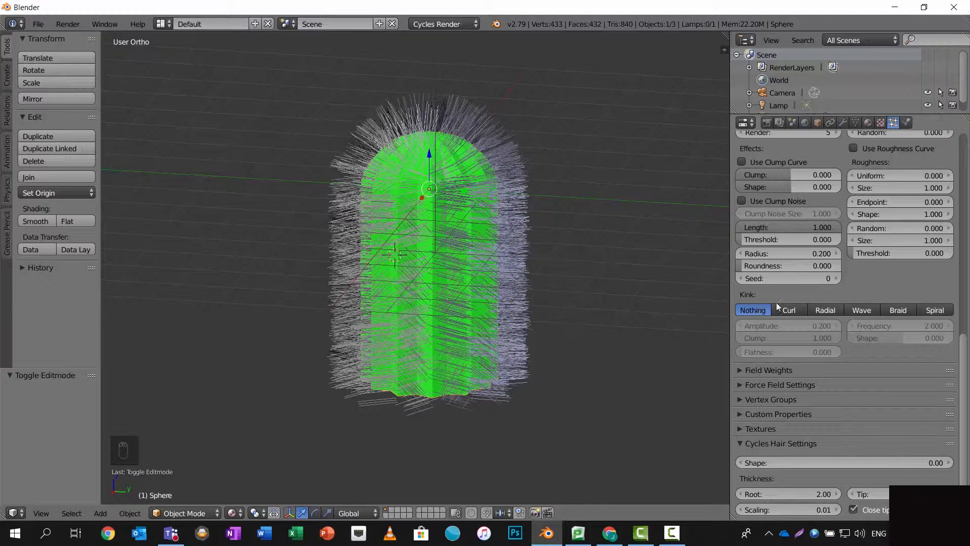
Set the hair emission number to 0 to remove the automatically distributed spikes
scroll(853, 290, "up", 4)
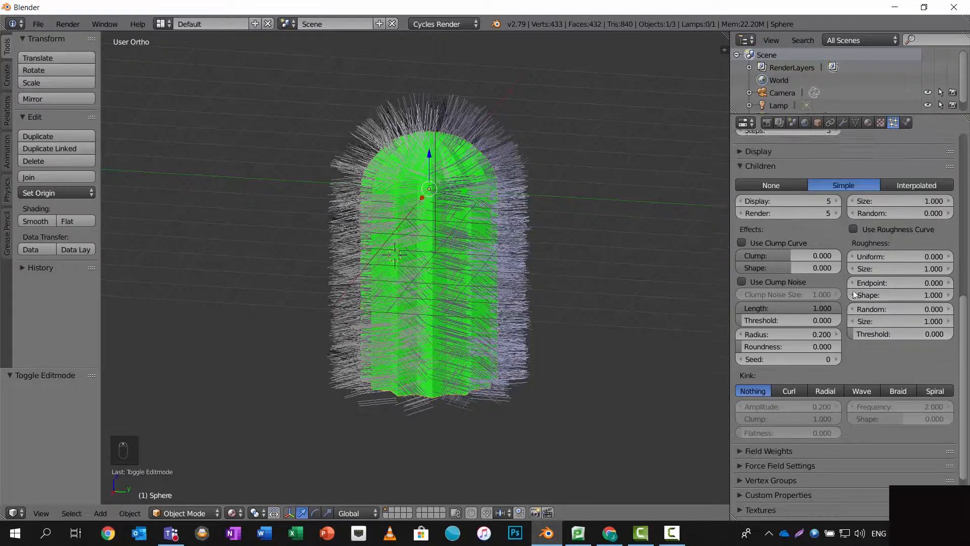
scroll(796, 246, "up", 2)
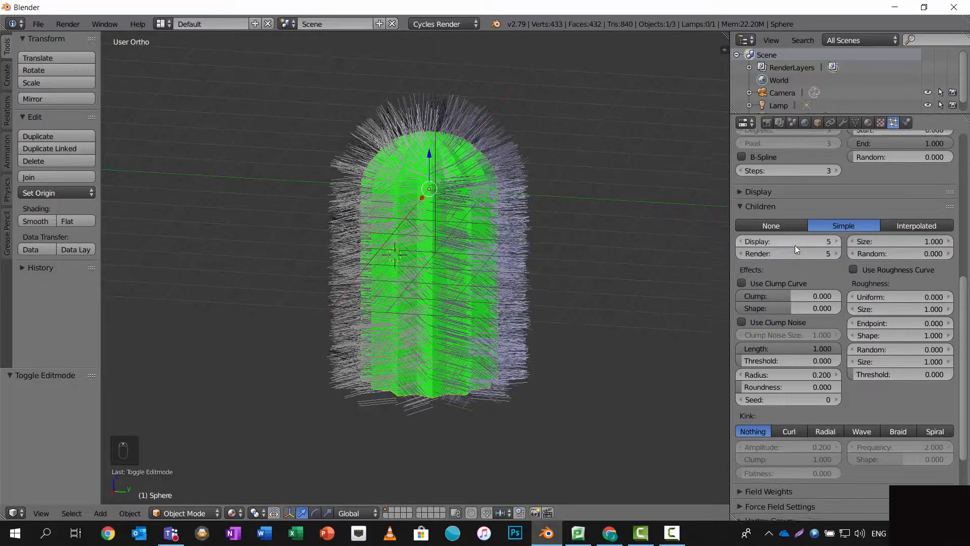
scroll(796, 245, "up", 3)
scroll(788, 210, "up", 11)
left_click(781, 257)
type("0")
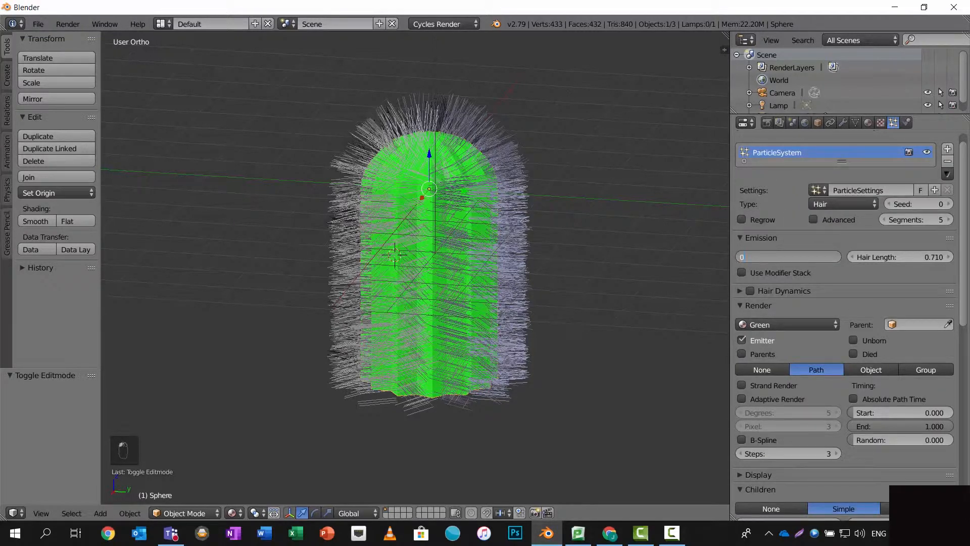
key("Return")
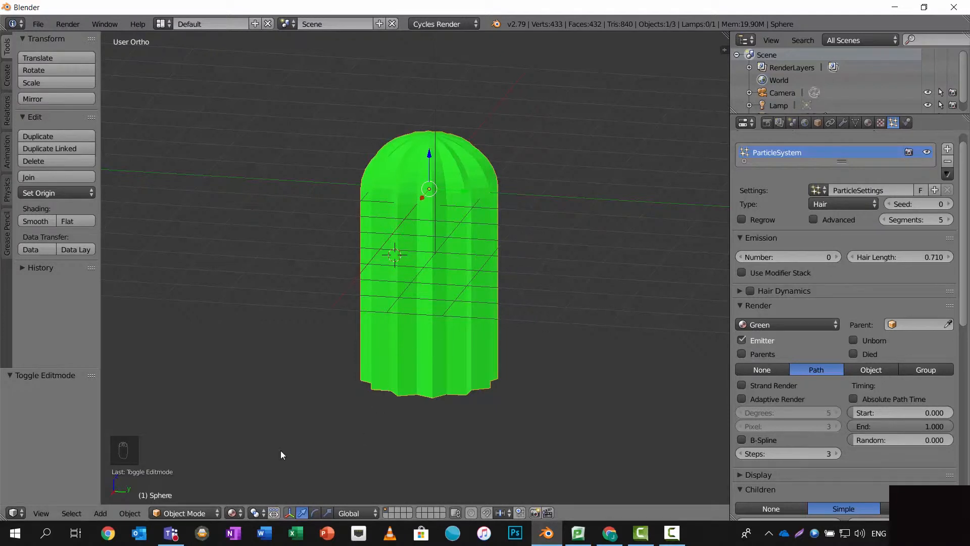
Switch the cactus from Object Mode to Particle Edit mode, keeping the brush tools shown
left_click(231, 513)
left_click(195, 513)
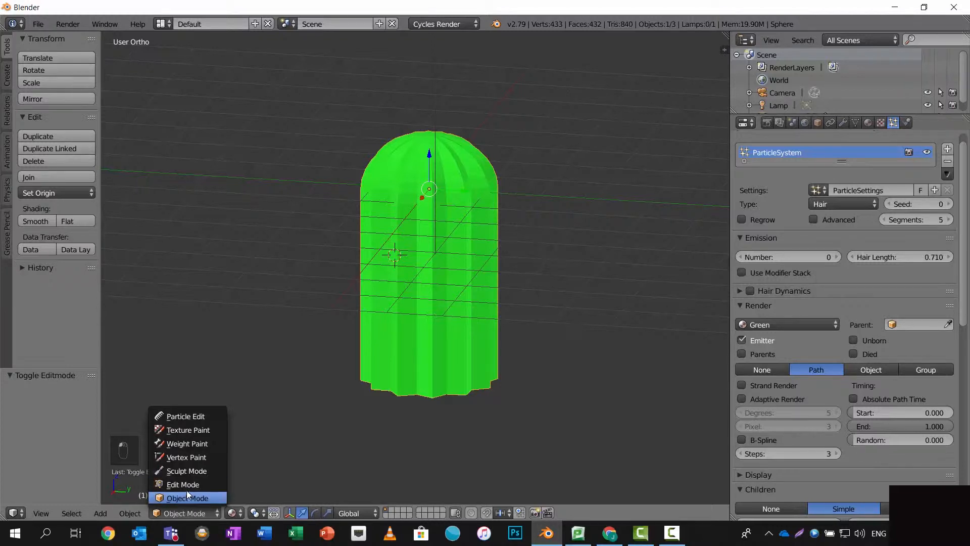
left_click(202, 417)
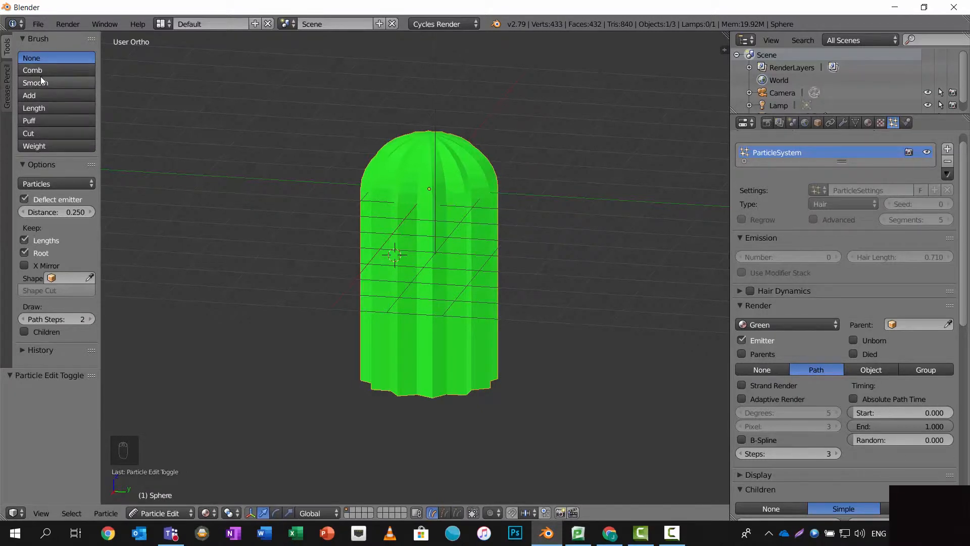
key("t")
key("t")
key("t")
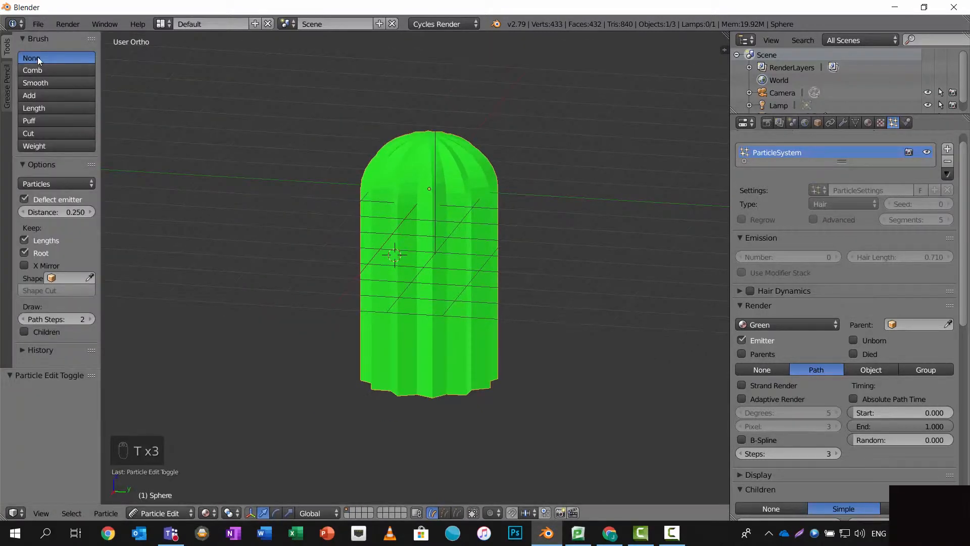
Choose the Add brush for particle editing and shrink its radius to 11 px
left_click(42, 95)
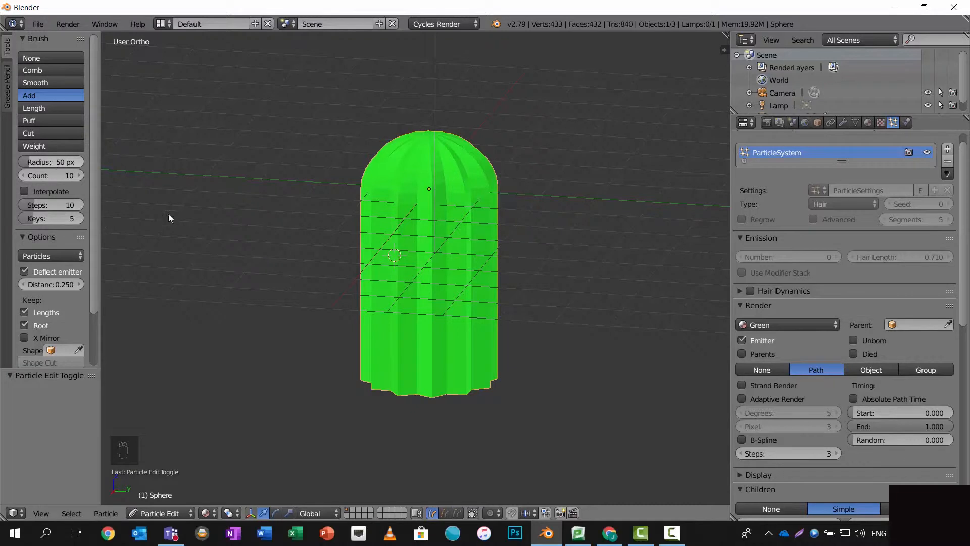
key("f")
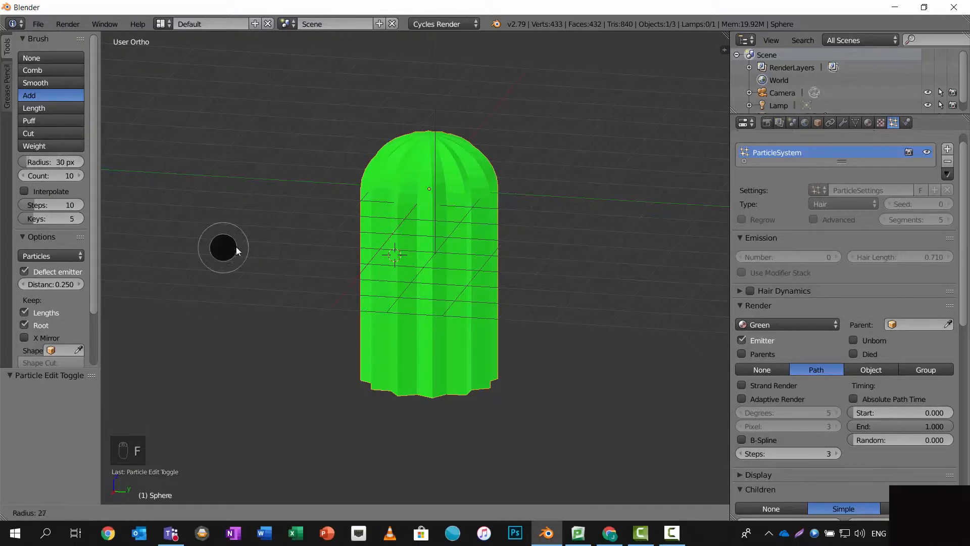
left_click(229, 247)
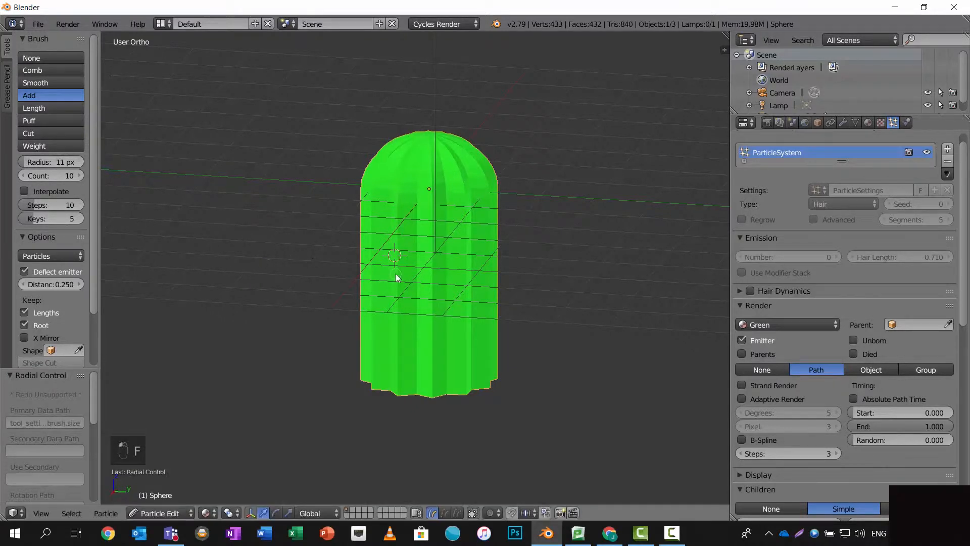
Add six evenly spaced clusters of spikes down the ridge of the cactus's front rib
scroll(428, 287, "up", 2)
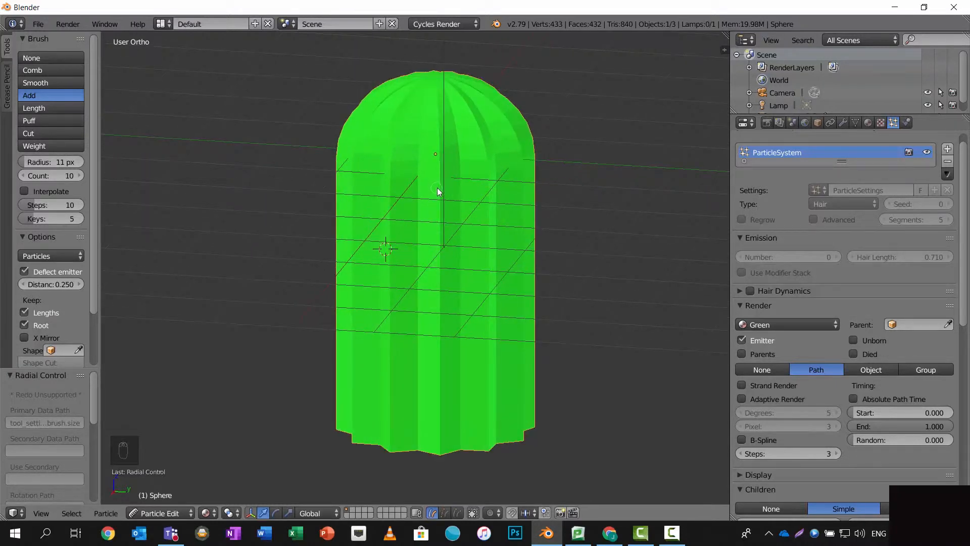
scroll(440, 188, "down", 2)
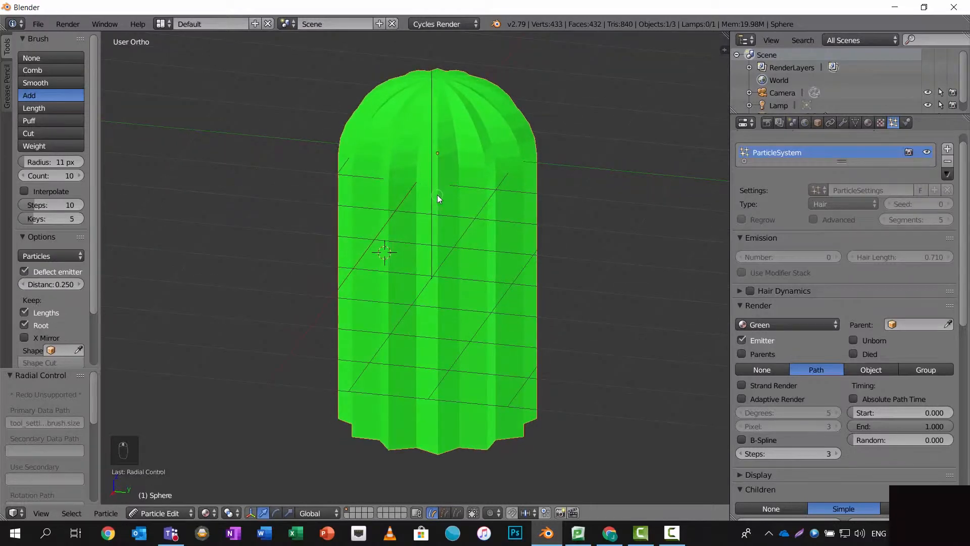
scroll(436, 199, "up", 2)
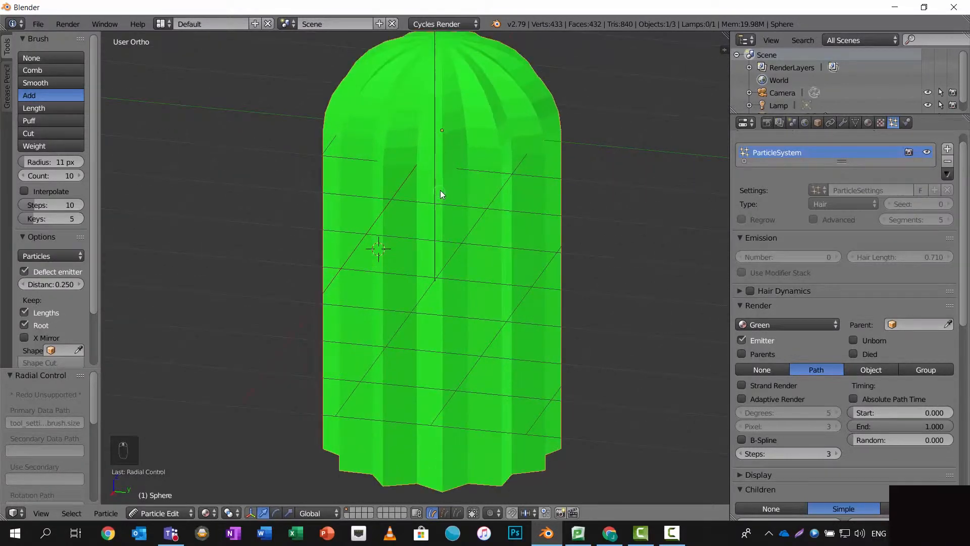
left_click(442, 189)
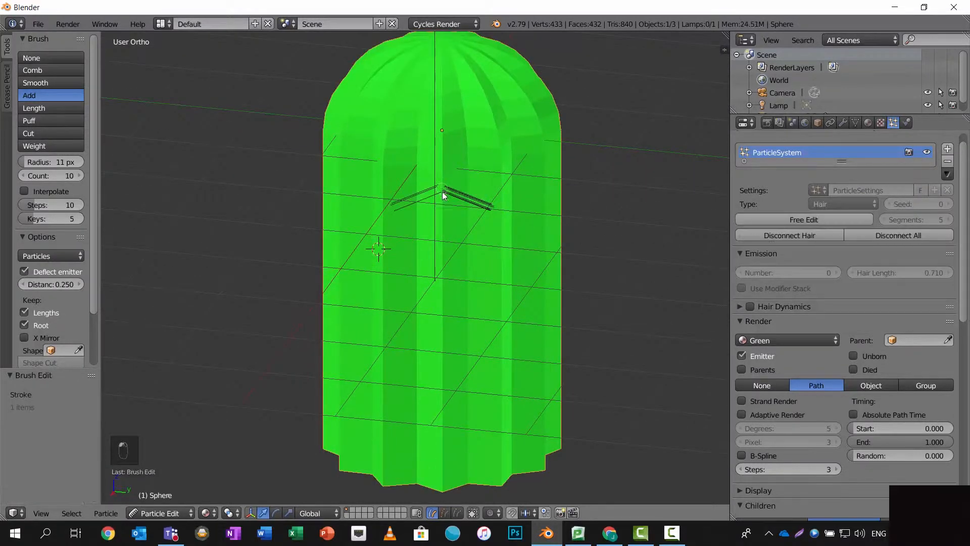
left_click(441, 231)
left_click(441, 279)
left_click(443, 334)
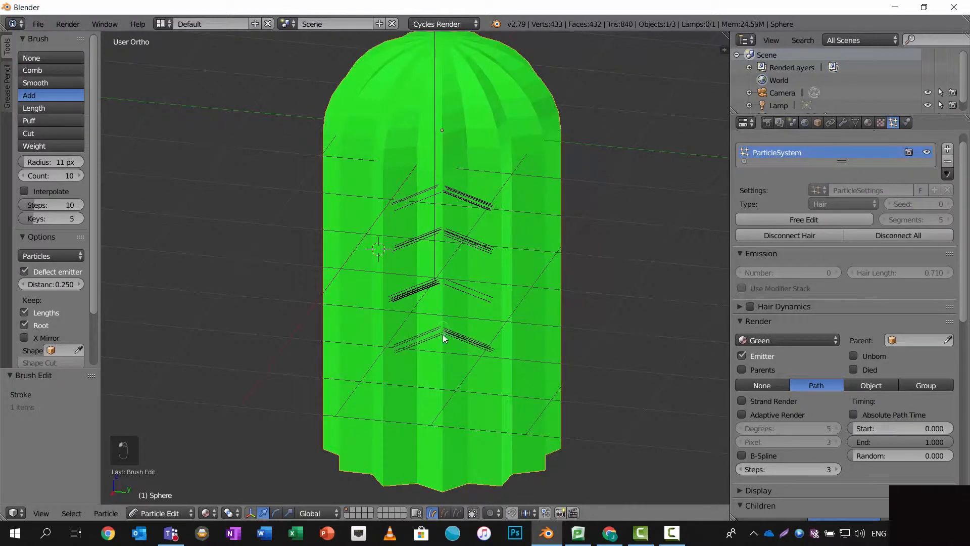
left_click(441, 376)
left_click(442, 439)
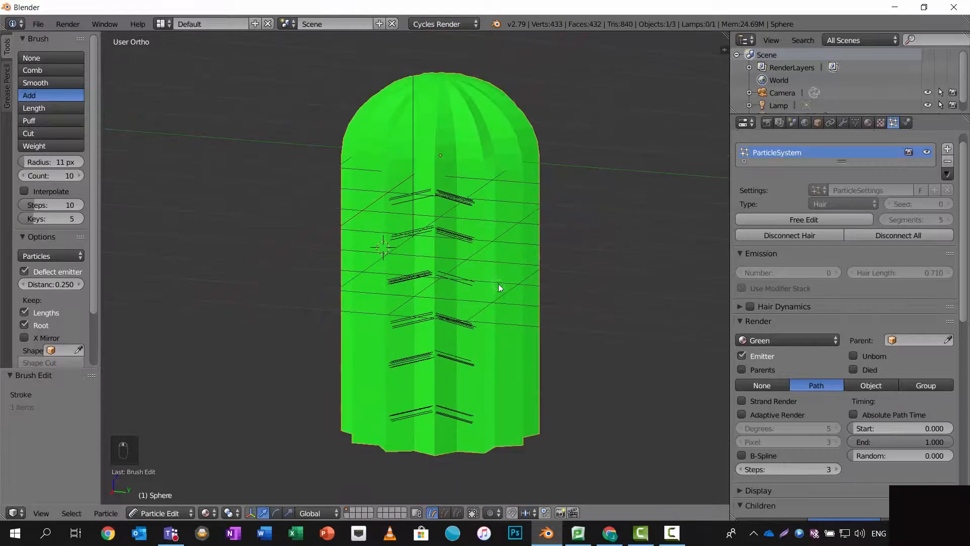
From the right orthographic view, add six spike clusters down the neighbouring rib, level with the existing ones
key("KP_3")
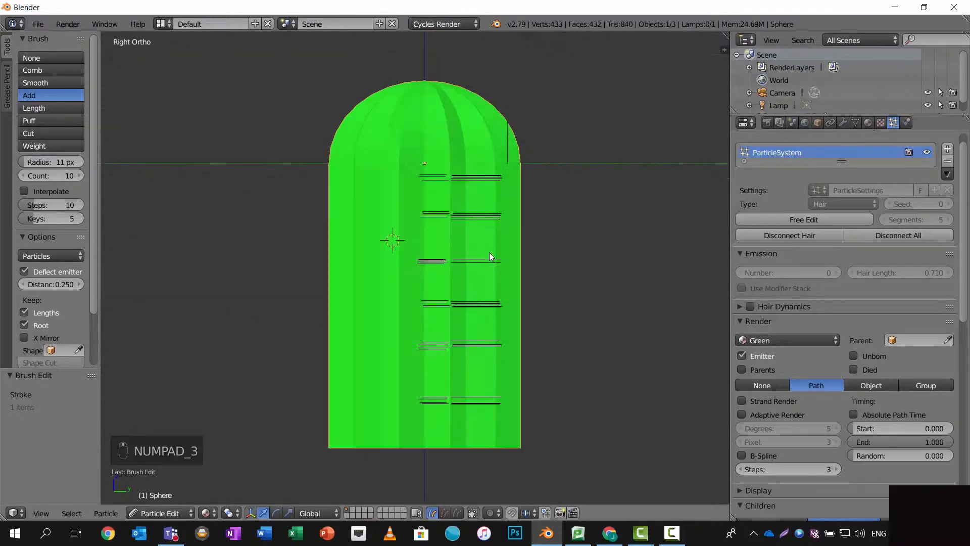
left_click(398, 180)
left_click(400, 217)
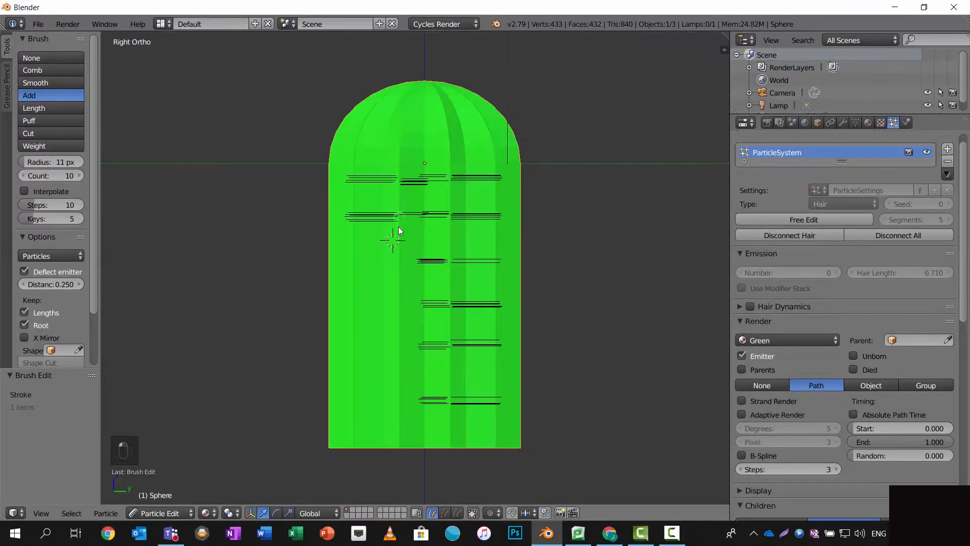
left_click(400, 261)
left_click(399, 305)
left_click(399, 349)
left_click(399, 403)
Turn the cactus to its third rib and add six spike clusters down the ridge, level with the others
middle_click_drag(399, 366, 439, 369)
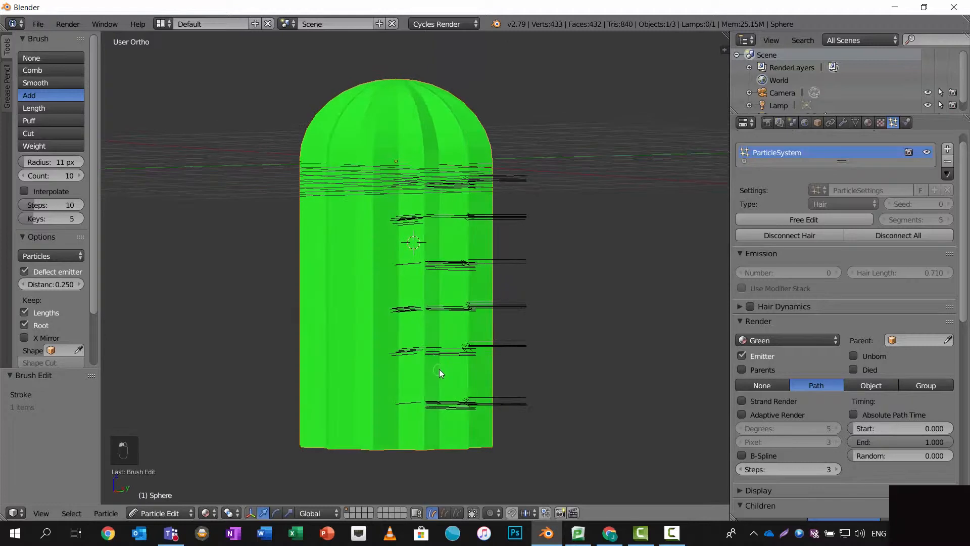
scroll(376, 197, "up", 1)
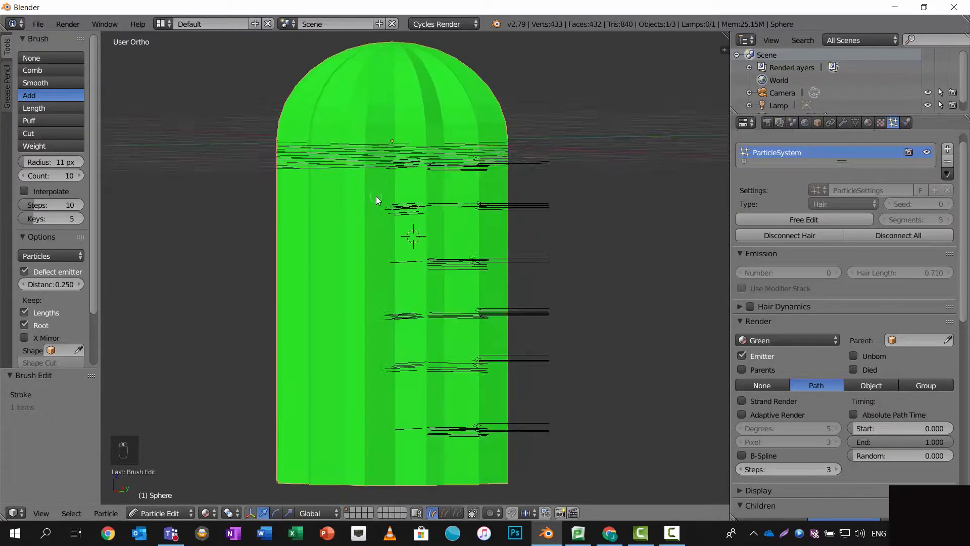
scroll(376, 193, "down", 2)
left_click(382, 196)
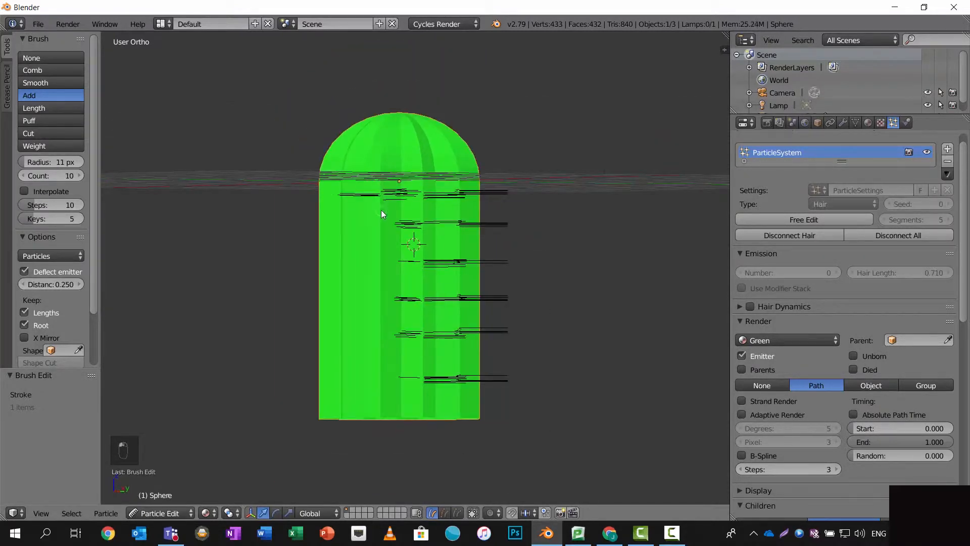
left_click(378, 262)
left_click(380, 298)
left_click(379, 339)
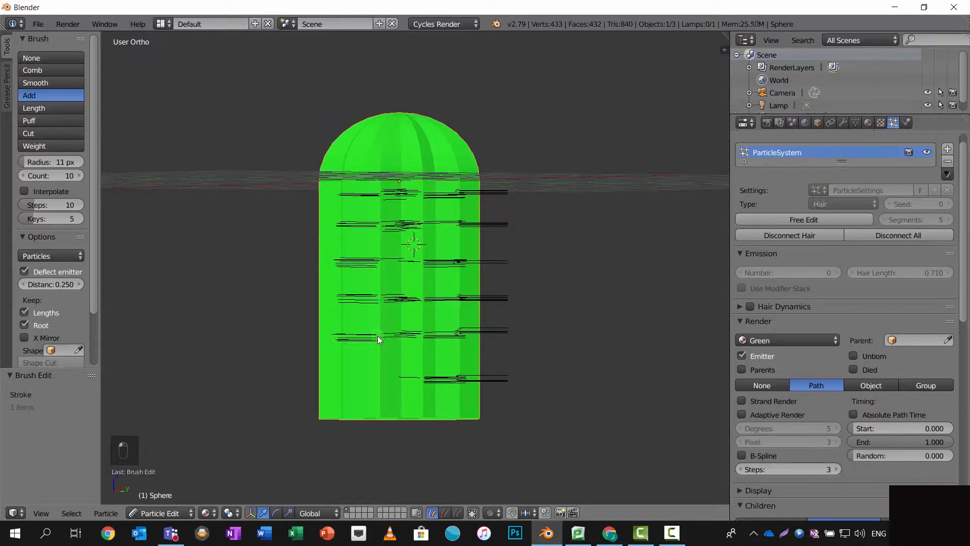
left_click(380, 378)
Add a matching row of spike clusters down the fourth rib and orbit back to inspect the finished ribs
middle_click_drag(387, 367, 397, 258)
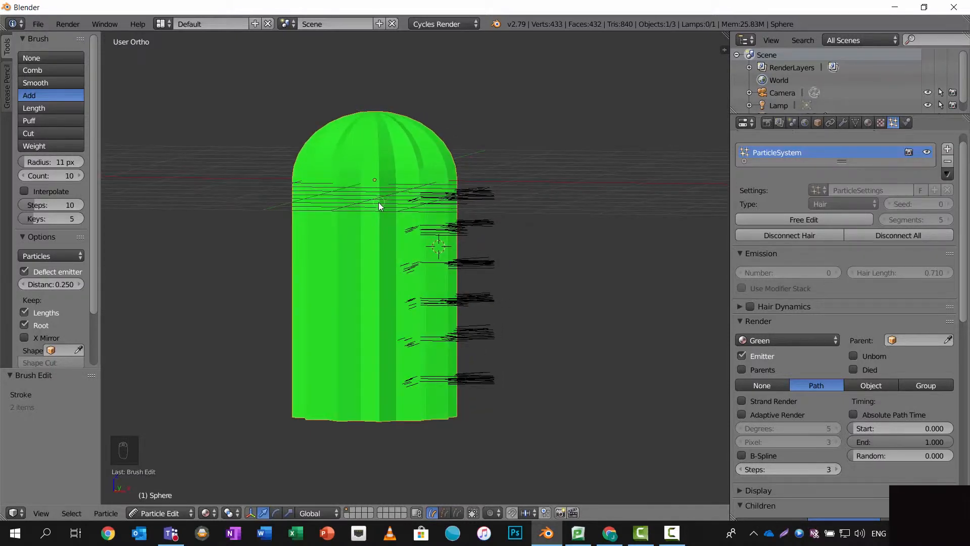
left_click(380, 233)
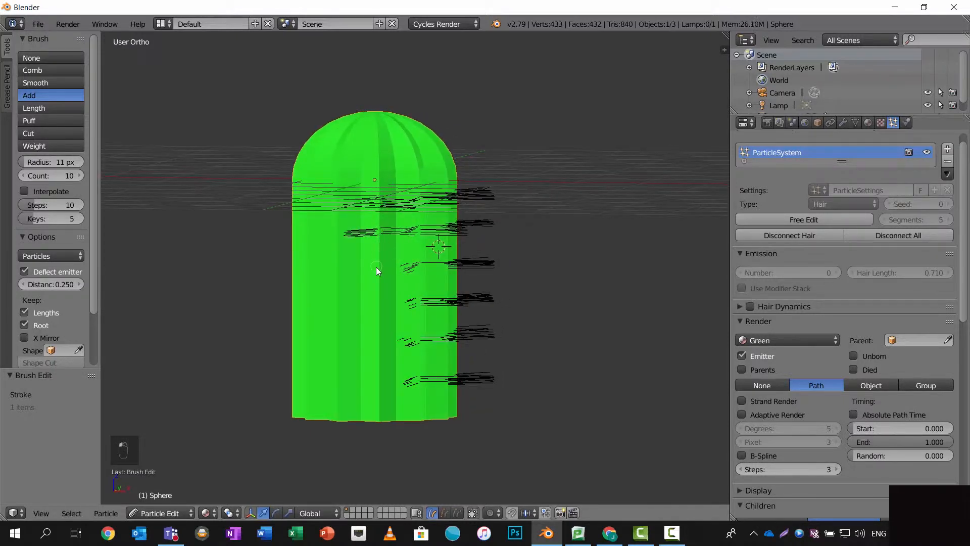
left_click(380, 308)
middle_click_drag(381, 392, 501, 268)
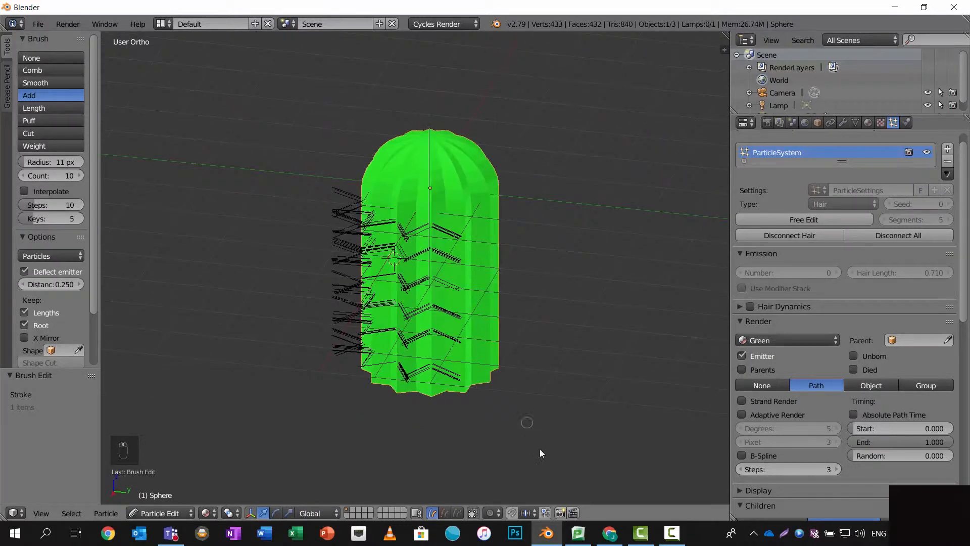
left_click(640, 534)
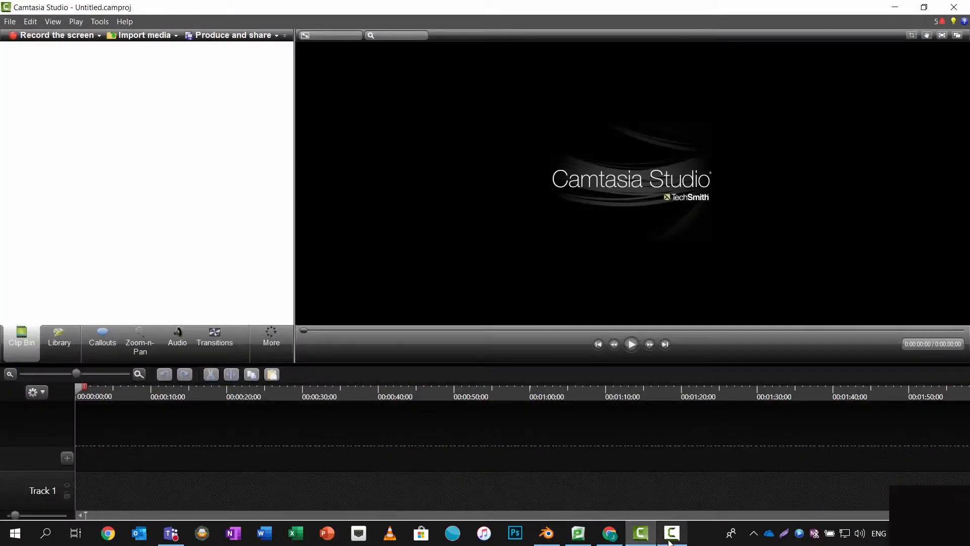
left_click(672, 533)
left_click(746, 459)
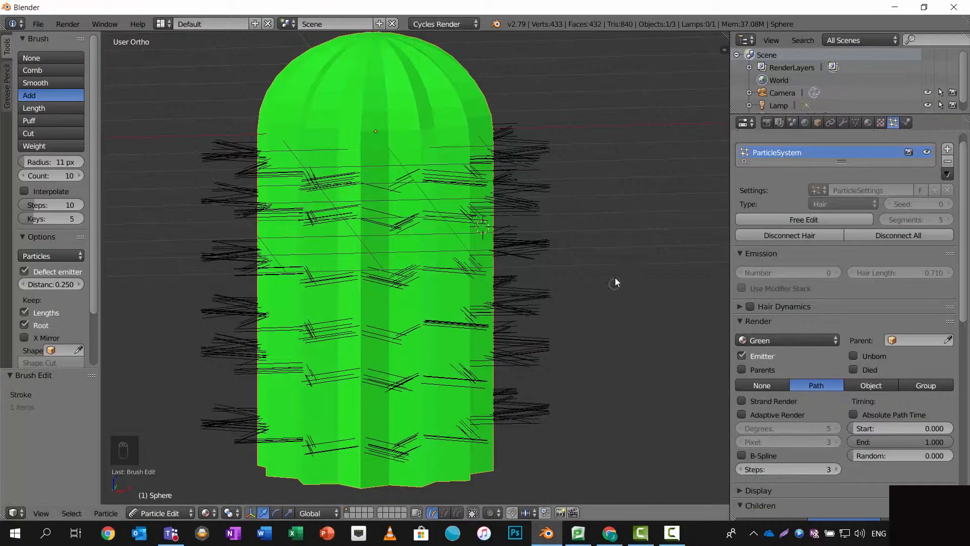
Add a Subdivision Surface modifier to the cactus mesh
middle_click_drag(617, 265, 538, 360)
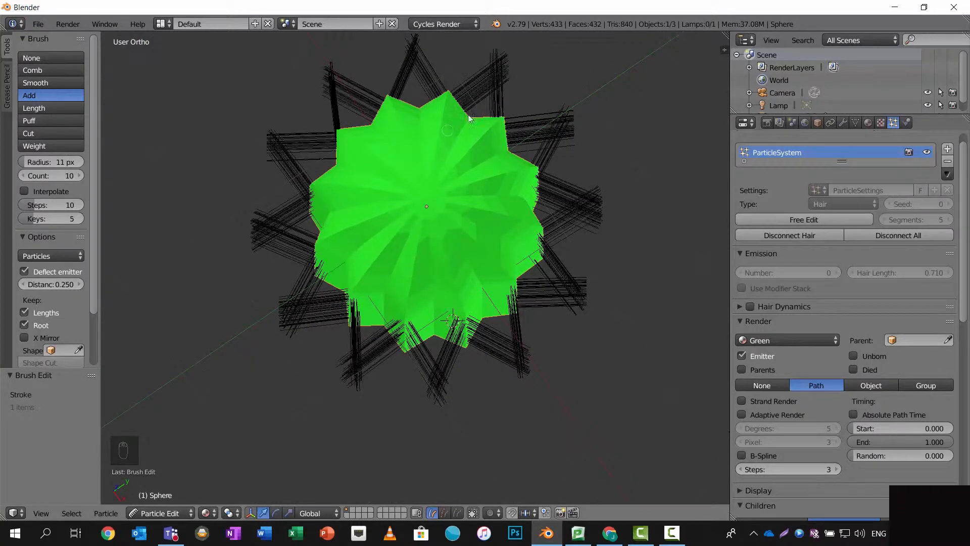
left_click(843, 123)
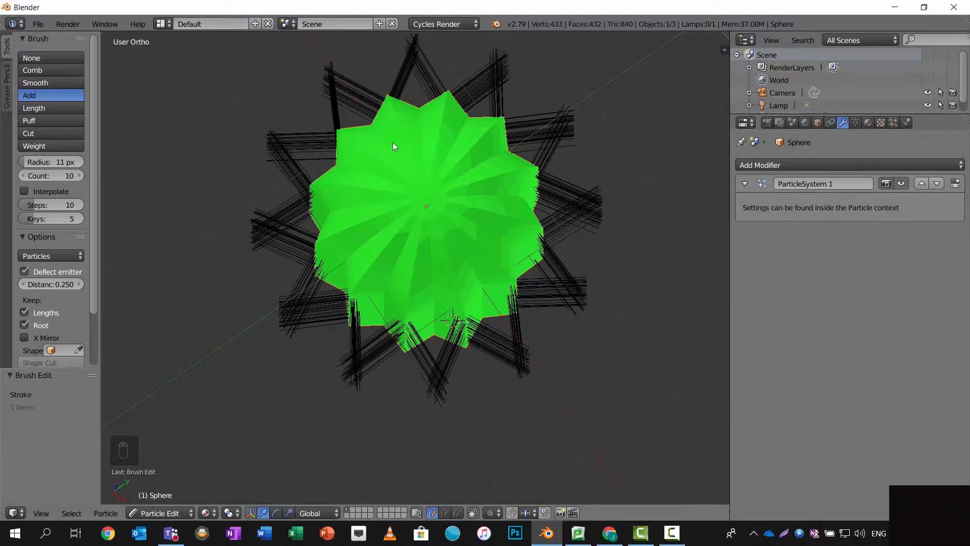
left_click(781, 163)
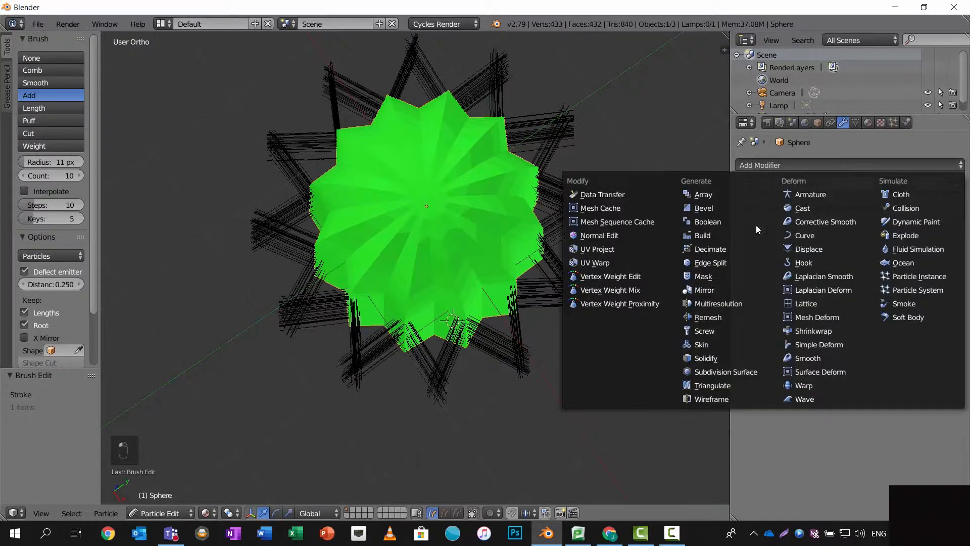
left_click(720, 371)
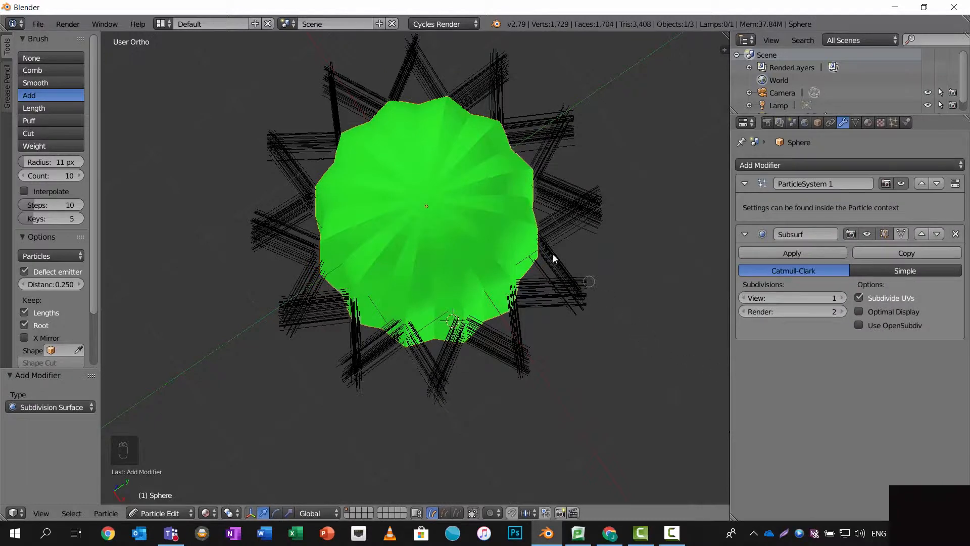
In Edit Mode, add two lengthwise loop cuts close to one rib's ridge on the cactus to sharpen it
key("Tab")
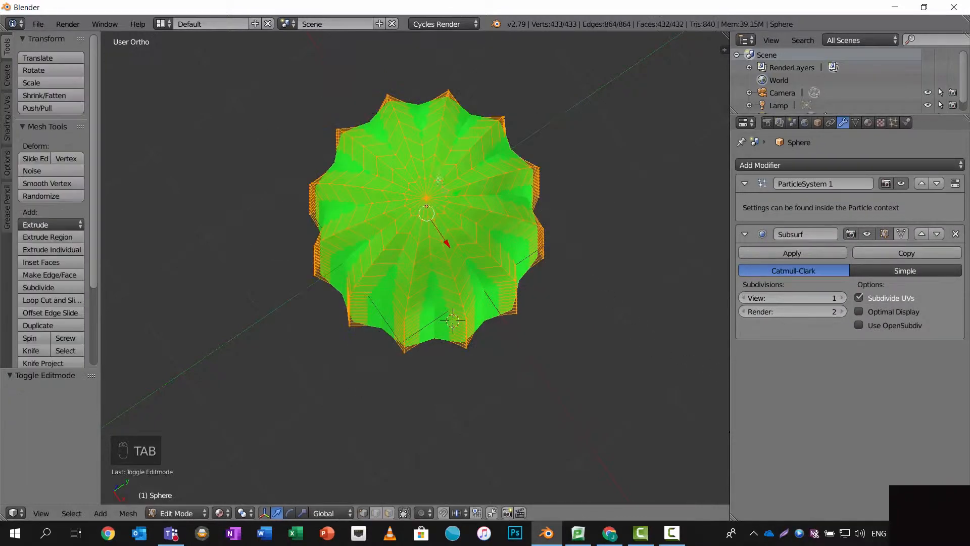
key("ctrl+r")
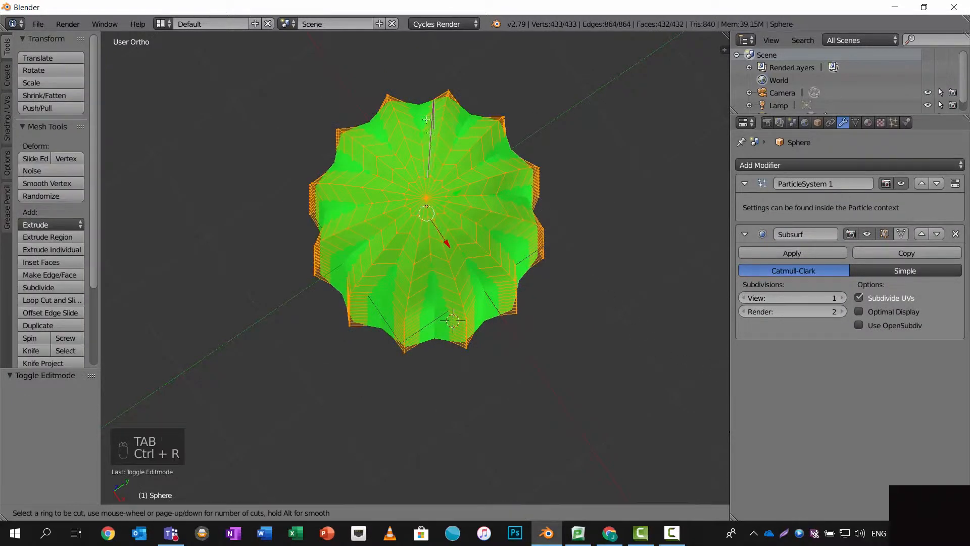
left_click(399, 111)
left_click(399, 110)
key("ctrl+r")
left_click(384, 114)
left_click(397, 111)
Add two loop cuts close to the neighbouring rib's ridge, and return to Particle Edit mode
key("ctrl+r")
left_click(365, 140)
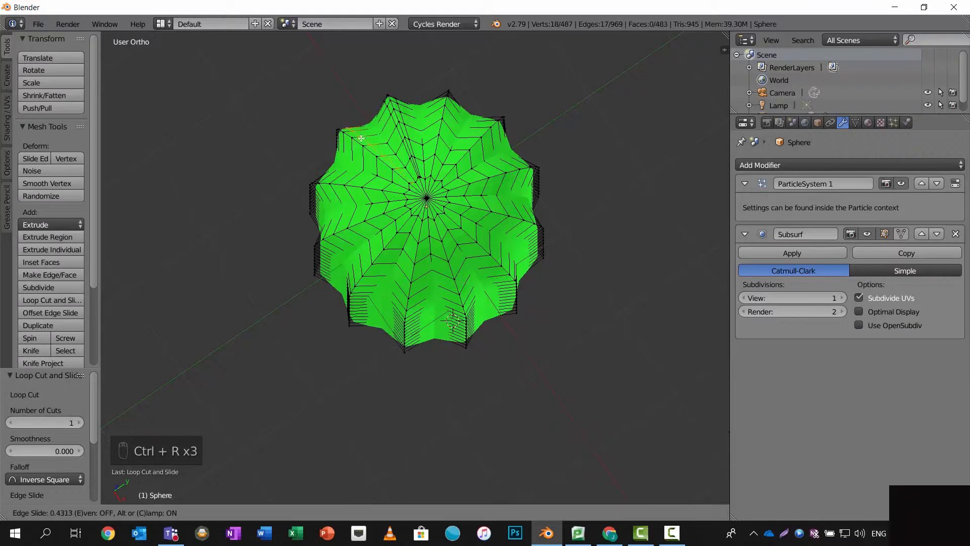
left_click(342, 151)
key("ctrl+r")
left_click(341, 152)
left_click(349, 142)
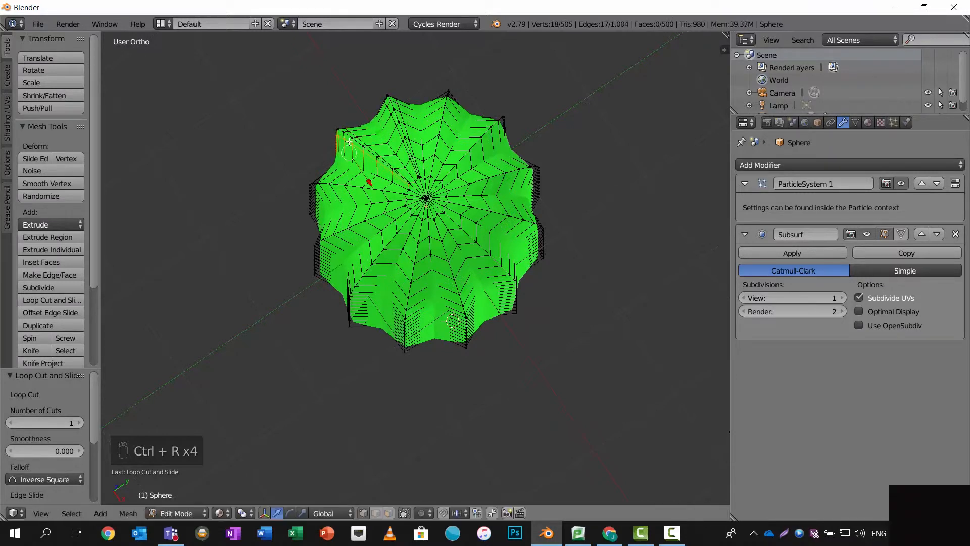
key("Tab")
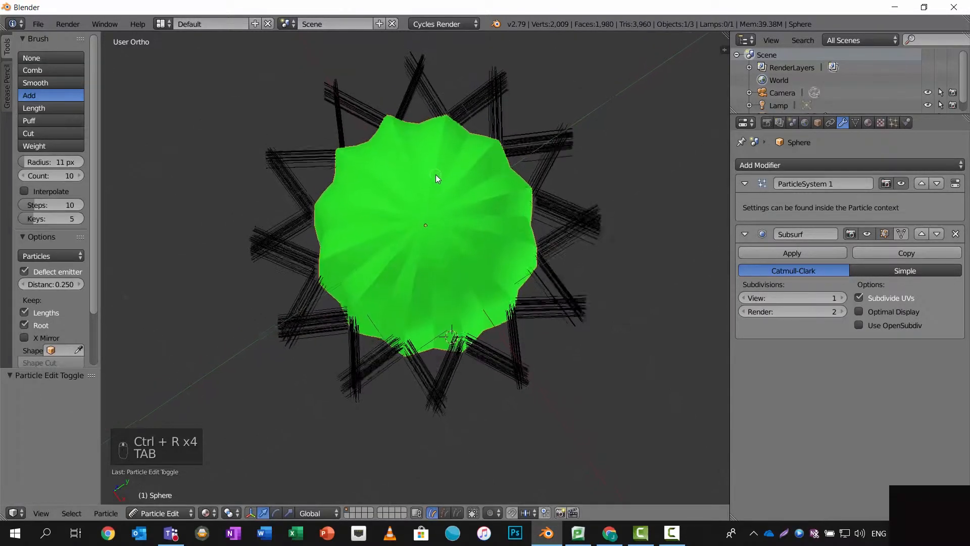
Continue the spike clusters of one rib upward along its ridge, over the dome to near the cactus's tip
left_click(404, 174)
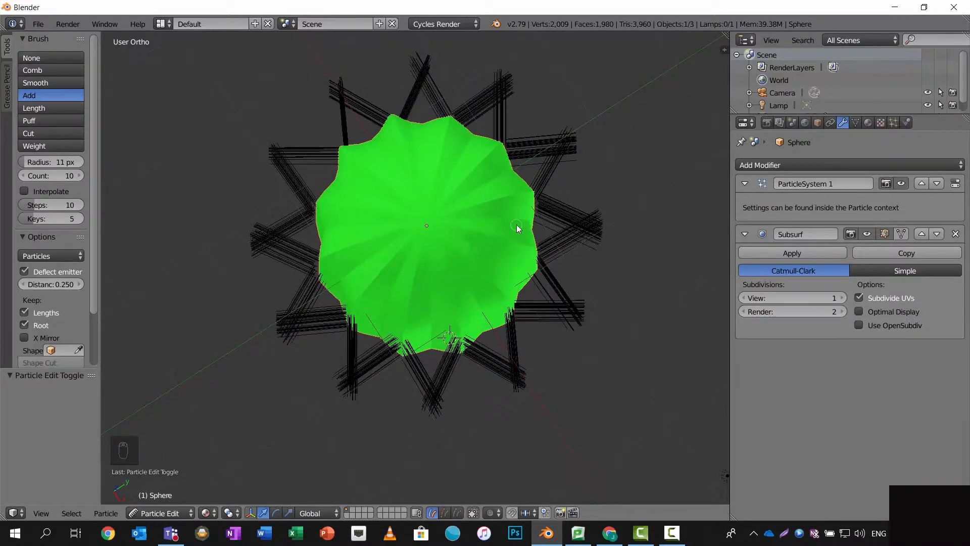
middle_click_drag(574, 255, 319, 181)
middle_click_drag(478, 209, 472, 194)
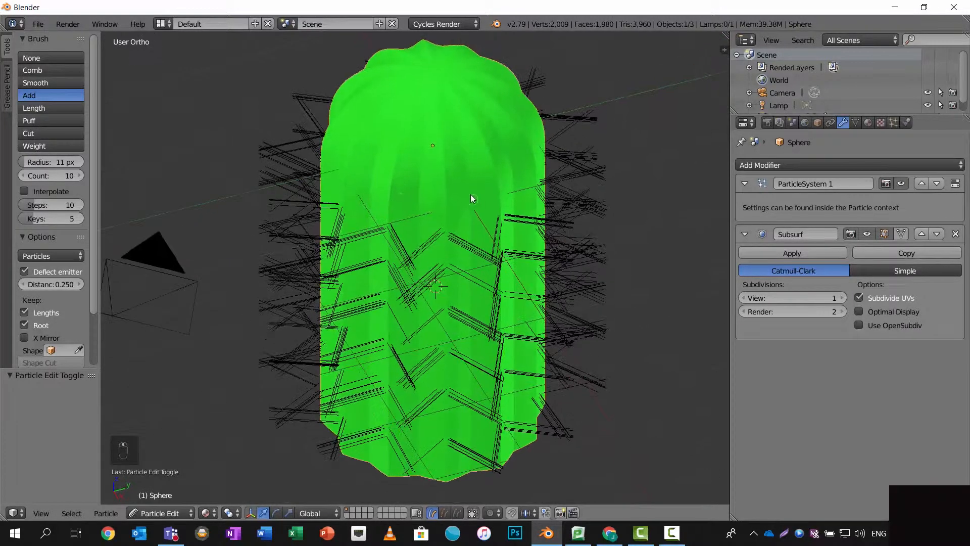
left_click(388, 204)
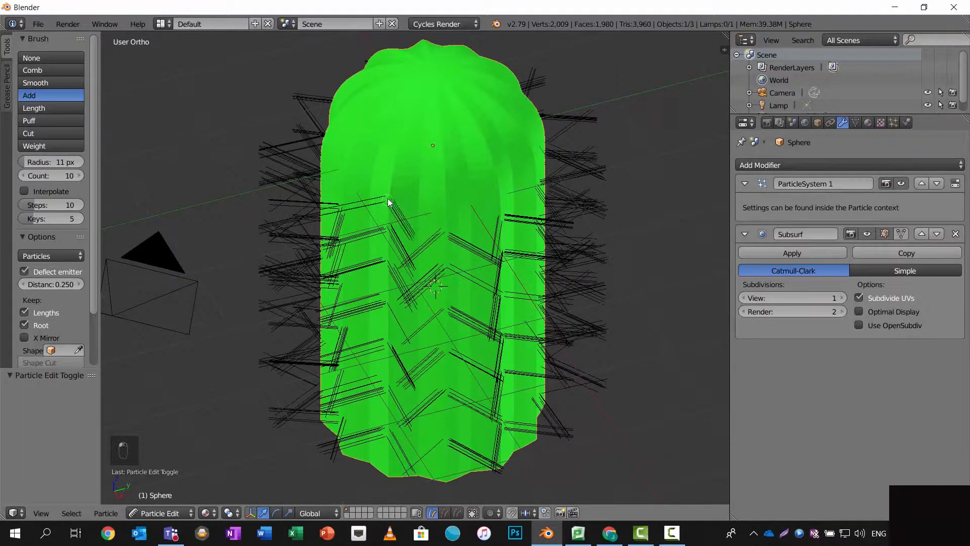
left_click(393, 168)
left_click(405, 132)
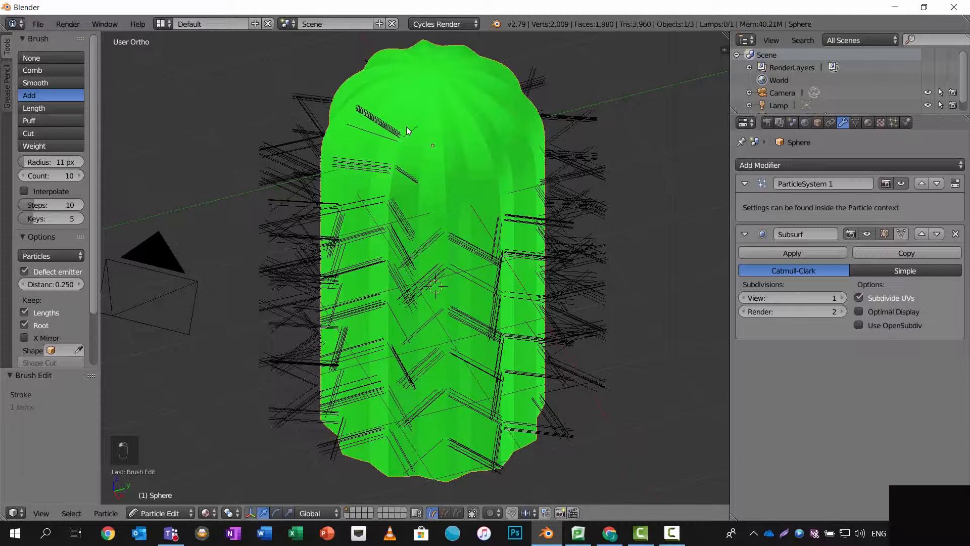
left_click(419, 93)
Add spike clusters to the upper ends of the next two ribs, following their ridges up over the dome
left_click(445, 211)
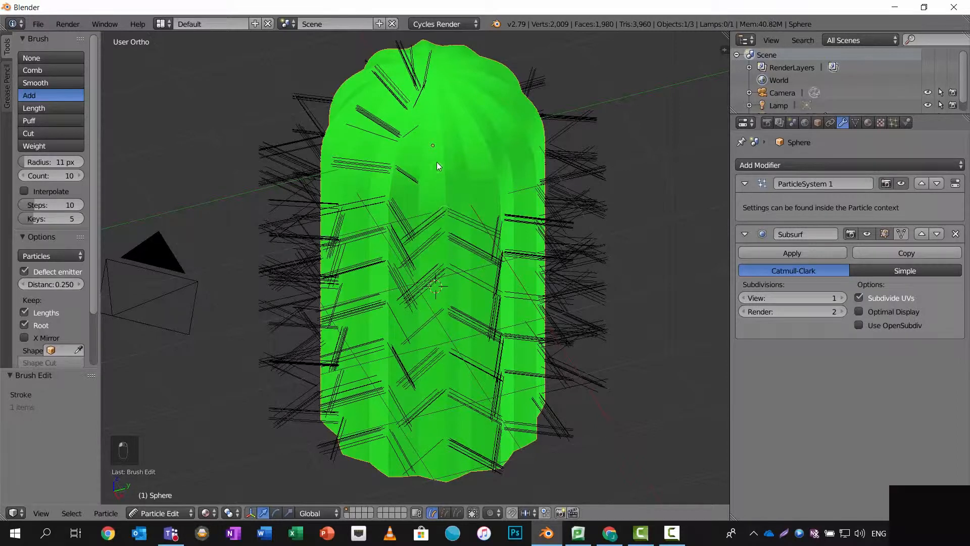
left_click(437, 169)
left_click(441, 138)
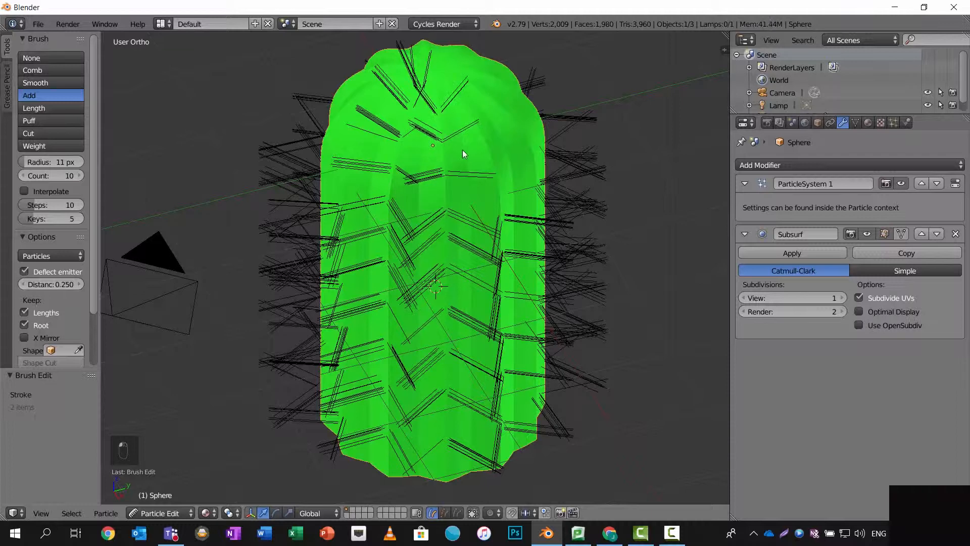
left_click(495, 177)
middle_click_drag(477, 110, 499, 135)
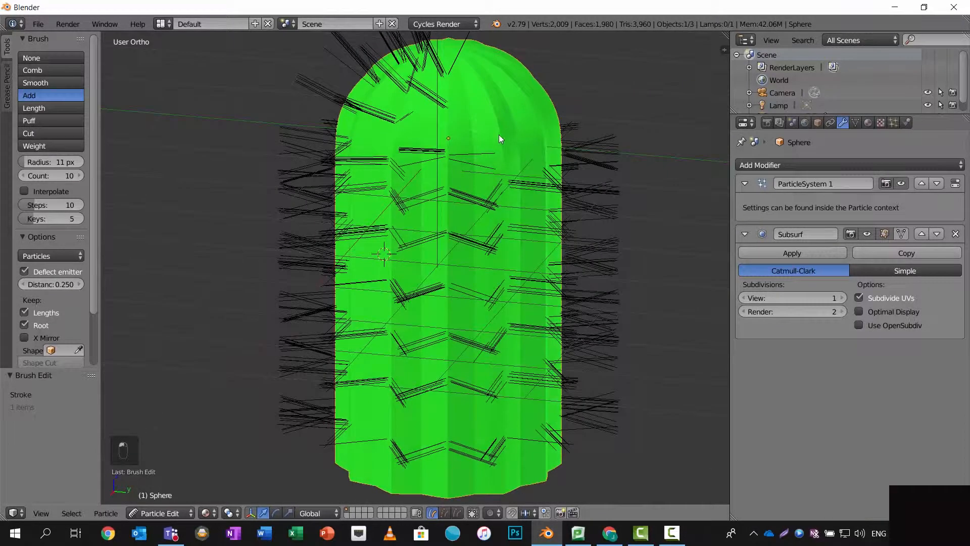
left_click(502, 139)
left_click(487, 99)
Turn the cactus and extend the spike clusters up the dome on the following rib, starting the one beside it
middle_click_drag(498, 113, 461, 122)
left_click(478, 82)
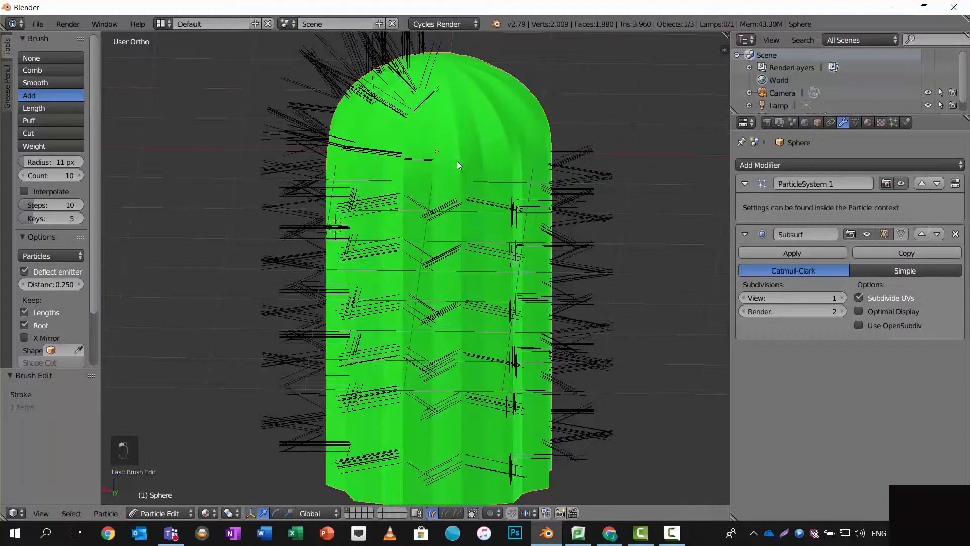
left_click(459, 163)
left_click(457, 120)
left_click(448, 84)
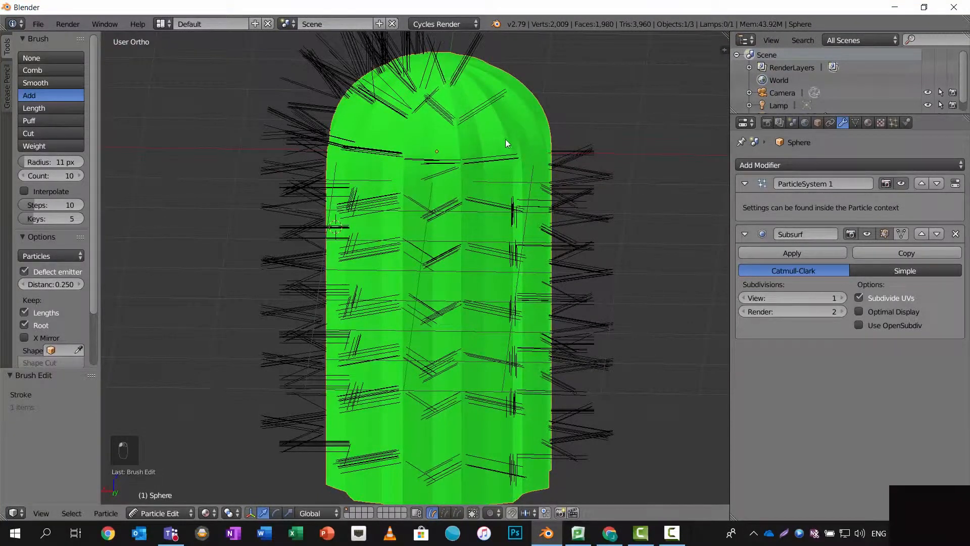
left_click(478, 76)
Rotate further around the cactus and fill the bare upper ridges of the next ribs with spike clusters
middle_click_drag(506, 97, 461, 141)
left_click(477, 160)
left_click(444, 172)
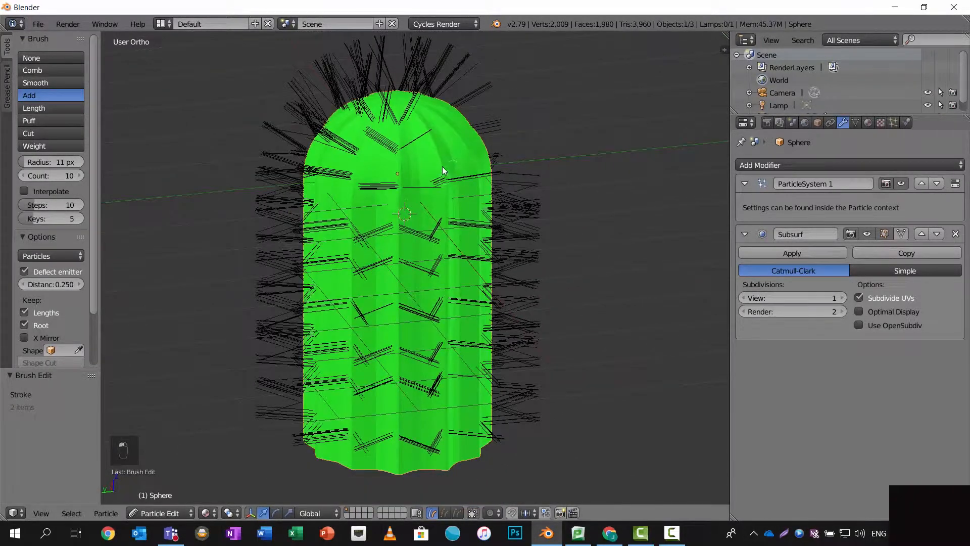
left_click(429, 142)
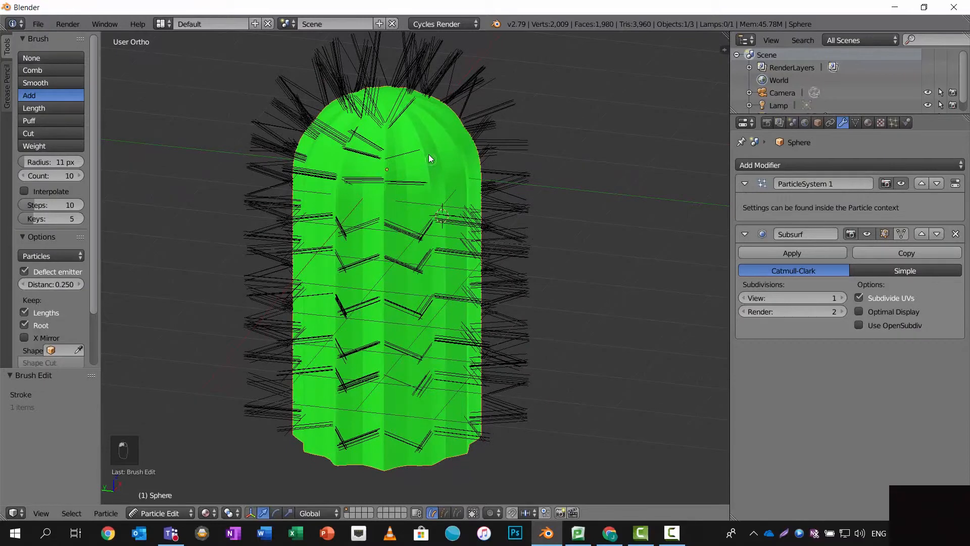
scroll(407, 180, "up", 3)
scroll(407, 180, "down", 4)
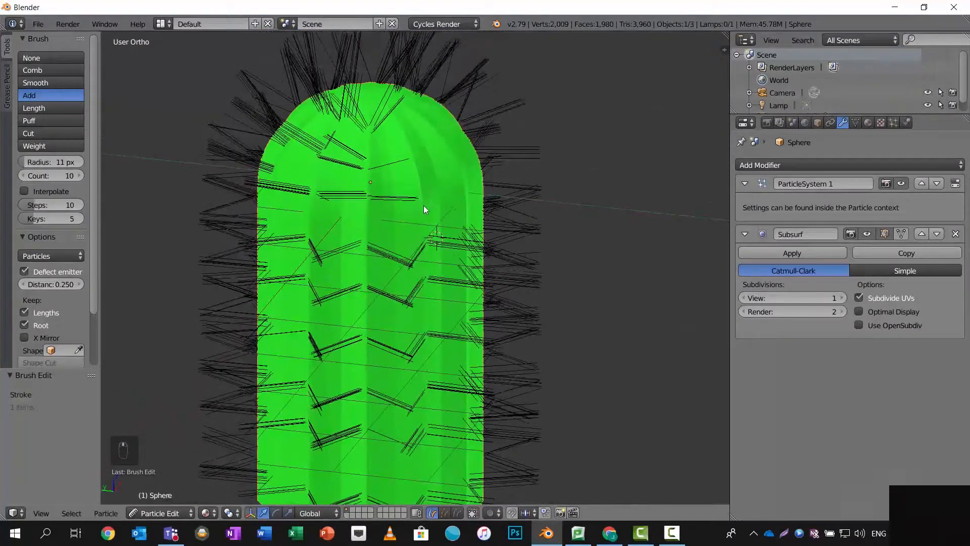
left_click(423, 187)
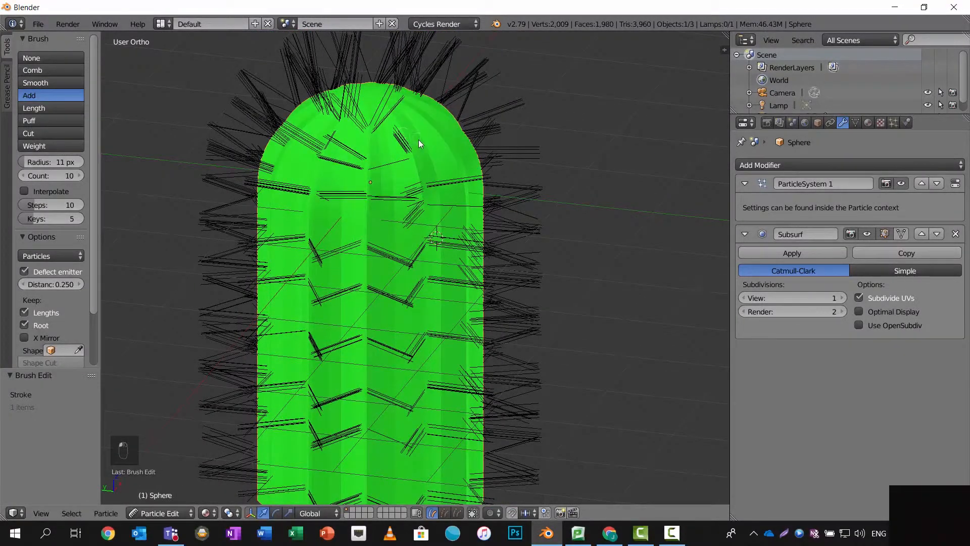
Place spike clusters on the remaining bare ridges around the dome and orbit the whole cactus to check coverage
middle_click_drag(418, 140, 405, 162)
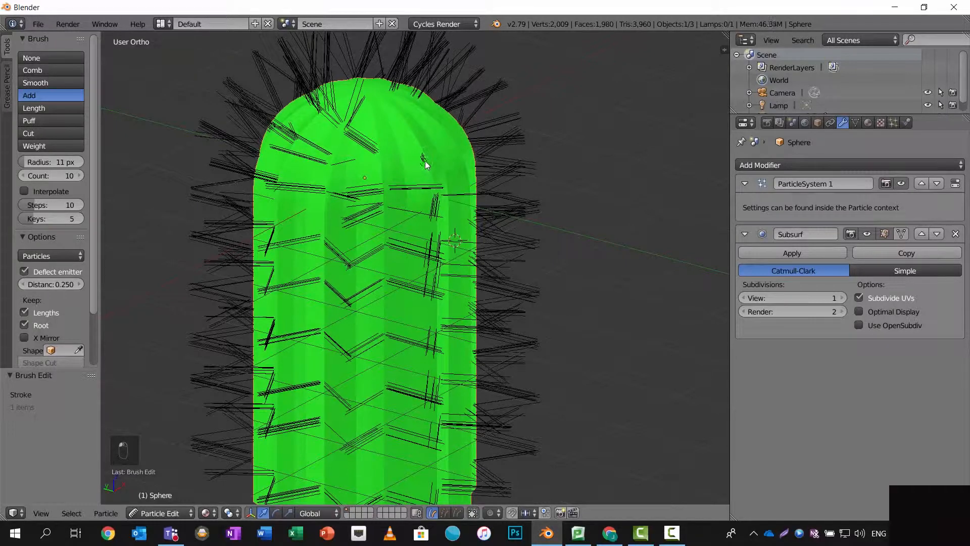
left_click(414, 131)
middle_click_drag(414, 131, 417, 180)
left_click_drag(417, 180, 393, 95)
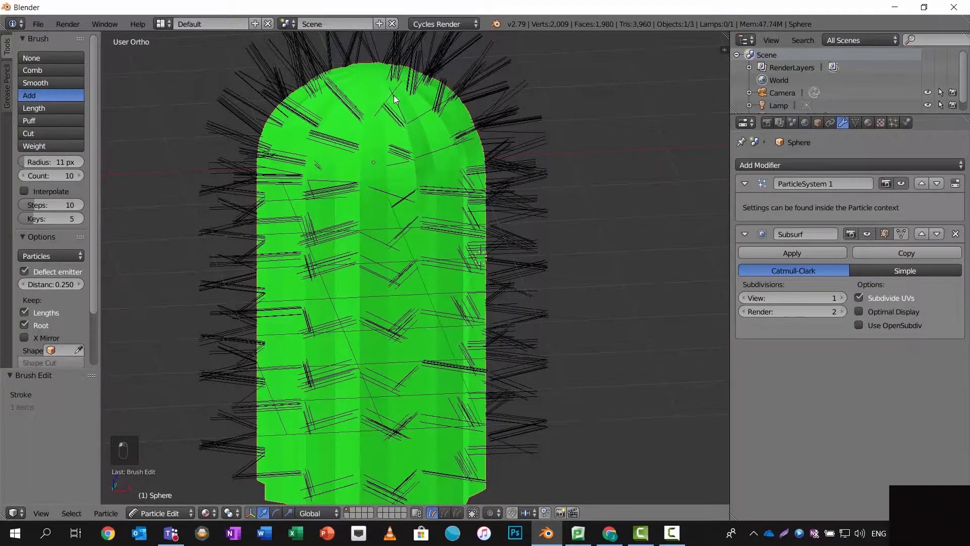
left_click(368, 95)
left_click(346, 72)
middle_click_drag(482, 105, 658, 241)
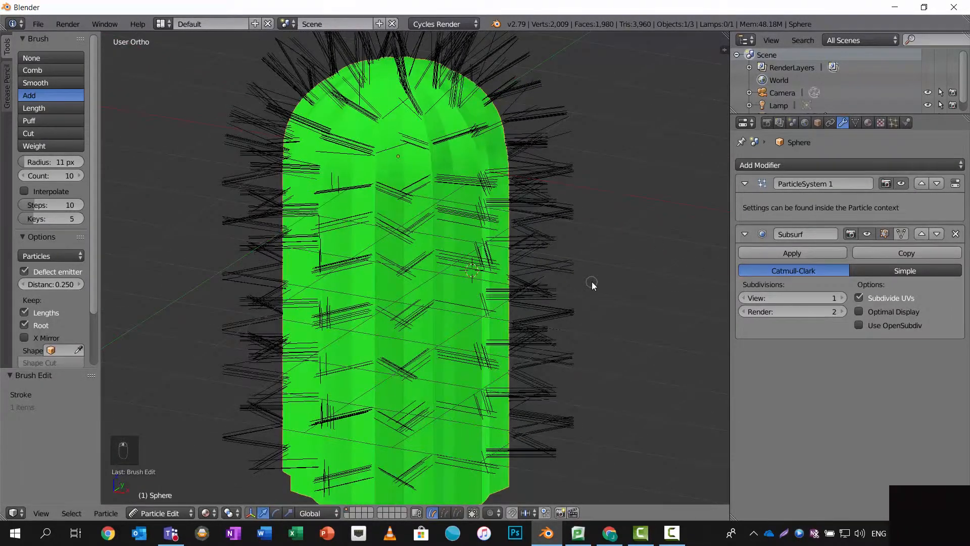
scroll(324, 309, "down", 3)
middle_click_drag(338, 294, 509, 295)
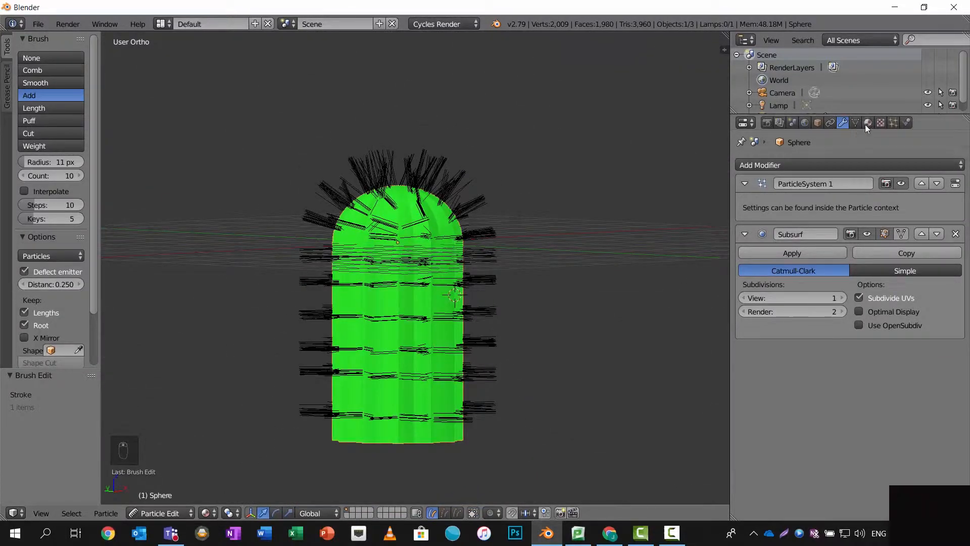
Set the hair particles' render material to Spikes and check it against the object's material slots
left_click(894, 124)
scroll(800, 339, "down", 3)
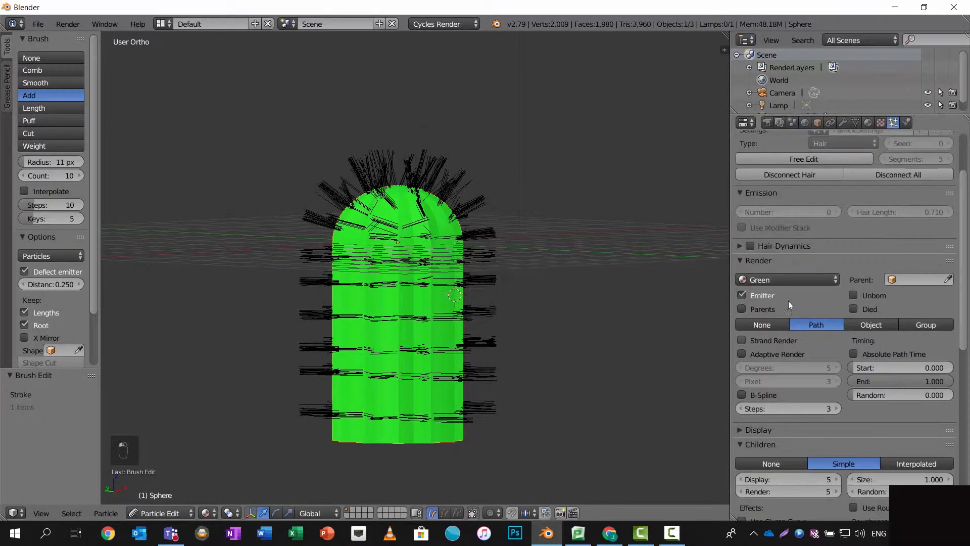
left_click(762, 281)
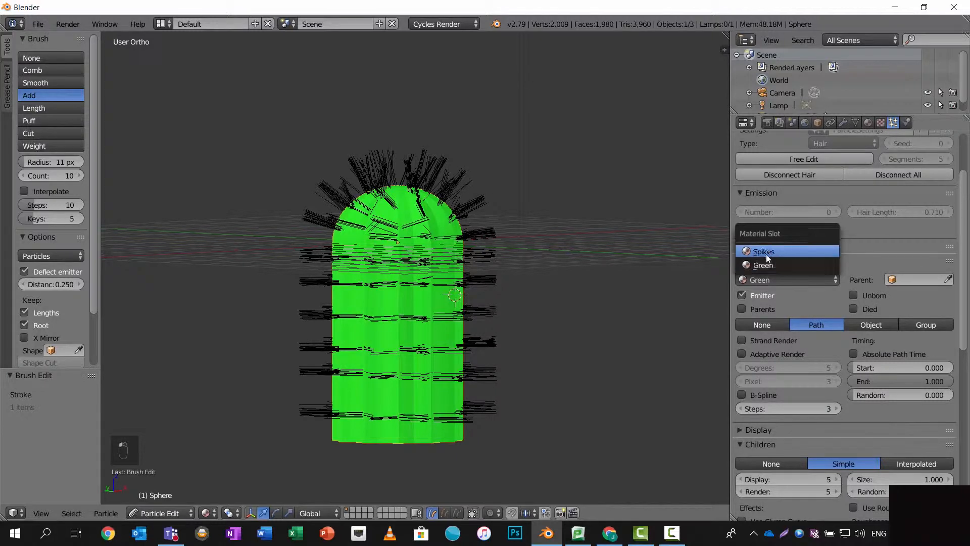
left_click(766, 254)
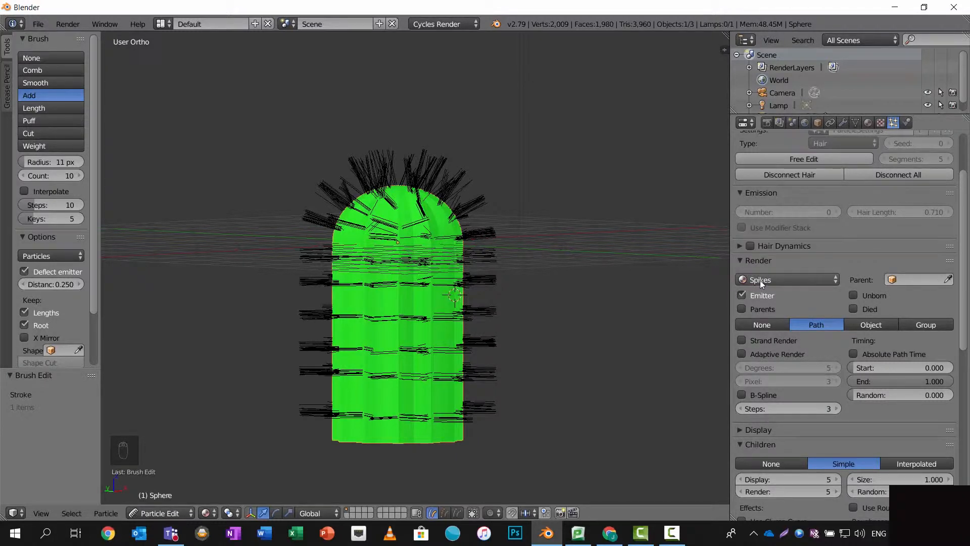
left_click(862, 124)
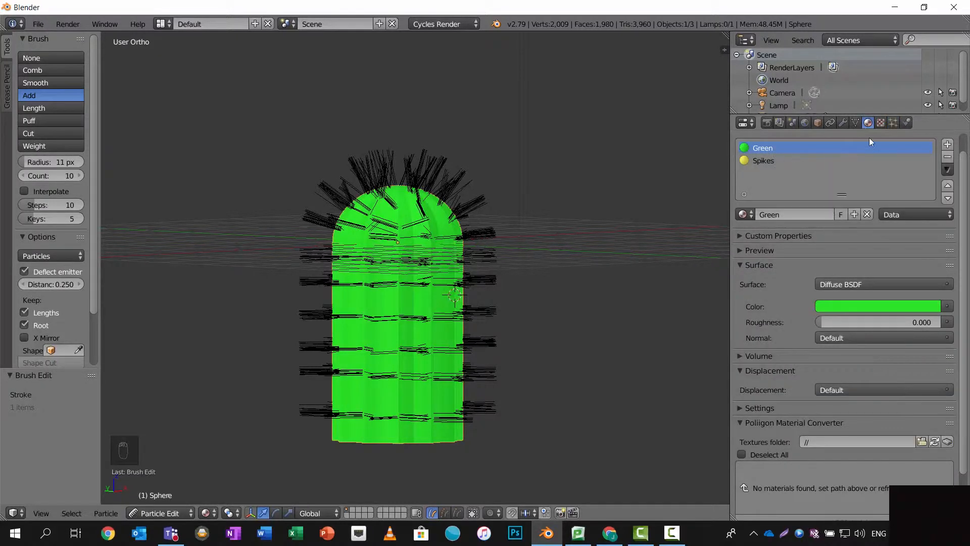
left_click(890, 123)
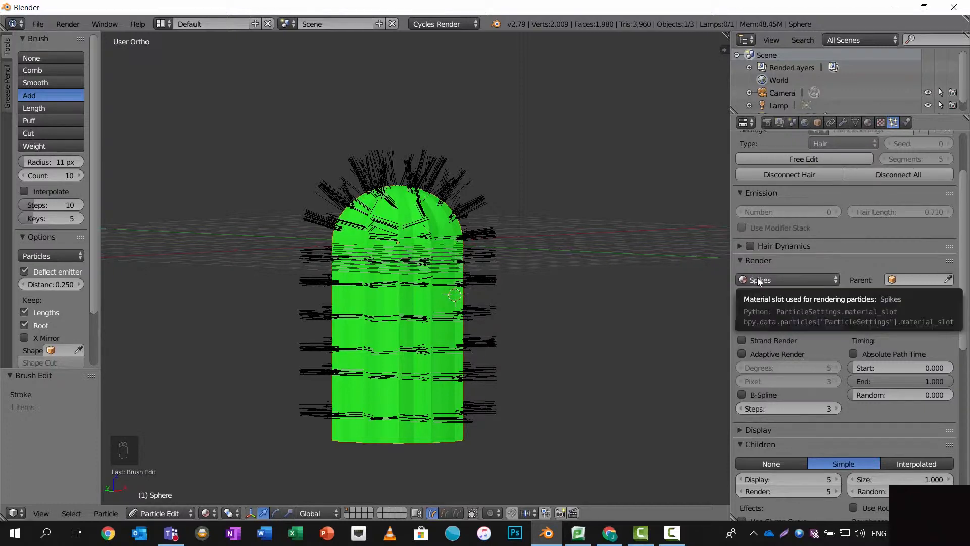
Switch to the camera view, lock the camera to the view, reframe the whole cactus inside the frame, and unlock the camera
middle_click_drag(411, 281, 412, 233)
key("KP_0")
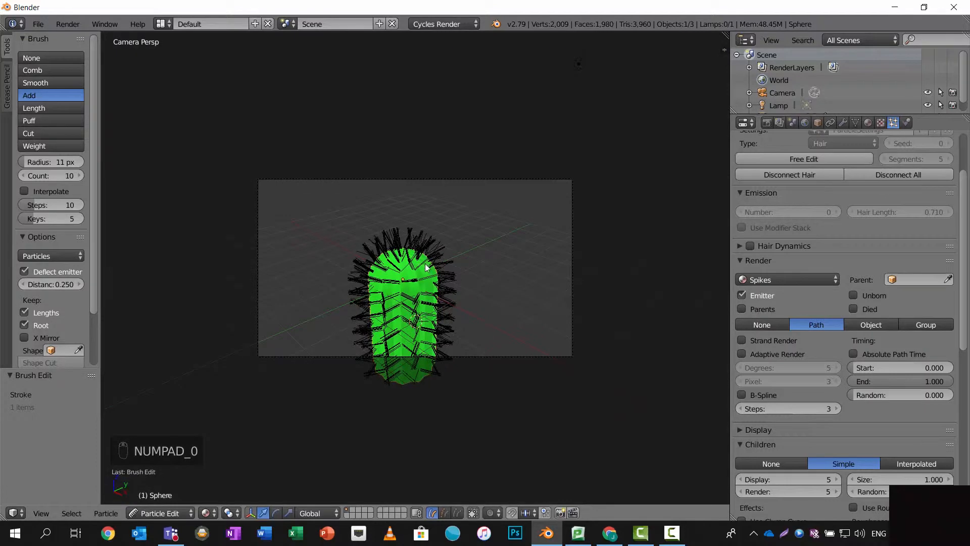
key("n")
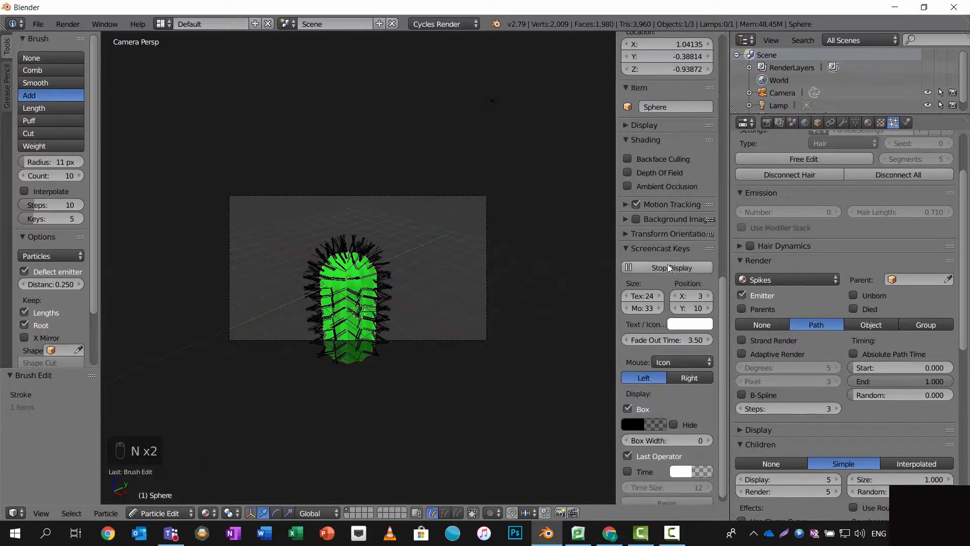
left_click(639, 127)
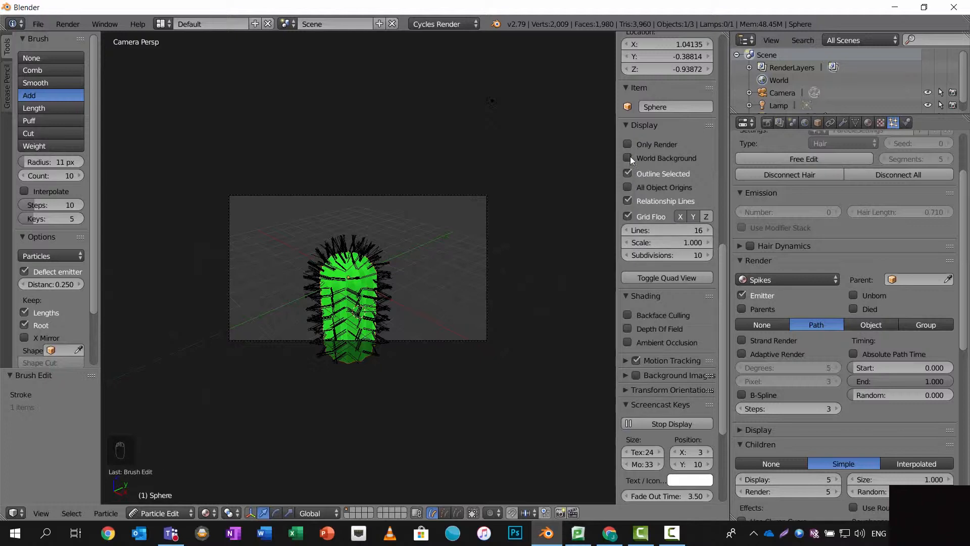
left_click(632, 128)
scroll(652, 279, "up", 8)
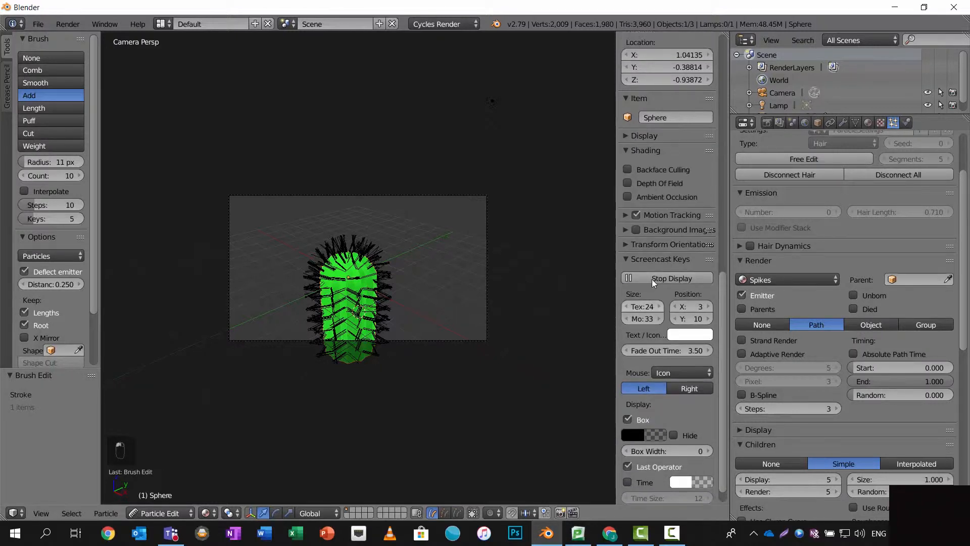
scroll(652, 279, "up", 3)
left_click(628, 165)
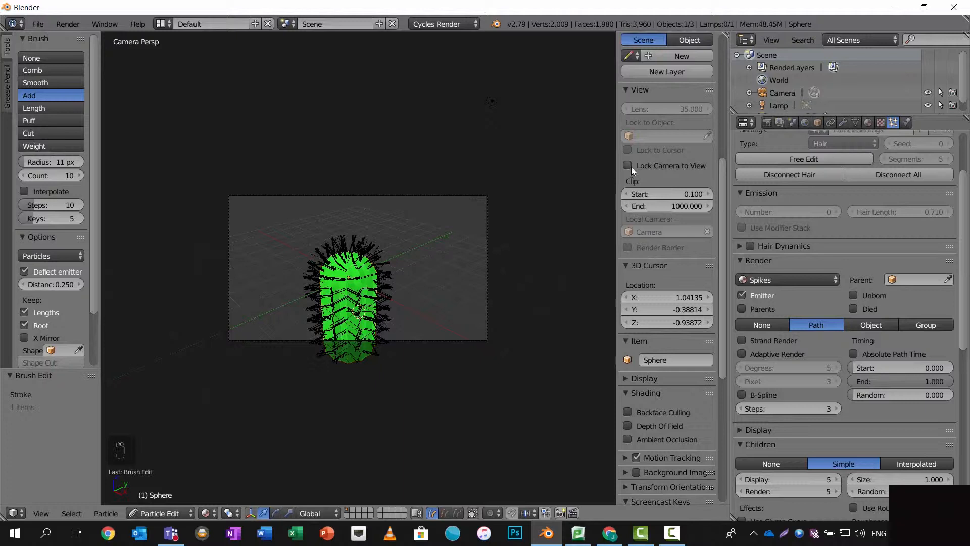
middle_click_drag(515, 235, 526, 204)
left_click(640, 167)
Preview the framed cactus in Rendered viewport shading and return the viewport to Solid shading
left_click(211, 513)
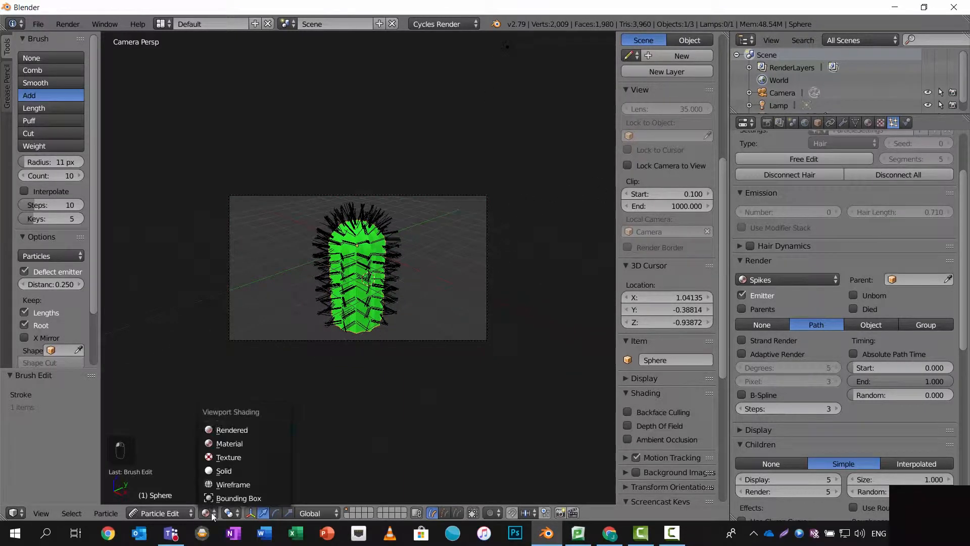
left_click(229, 429)
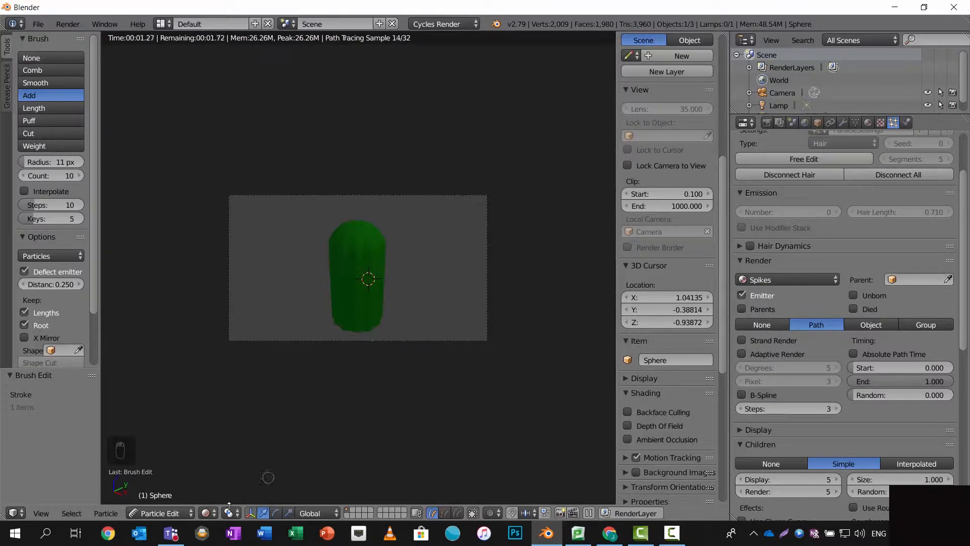
left_click(206, 513)
left_click(221, 471)
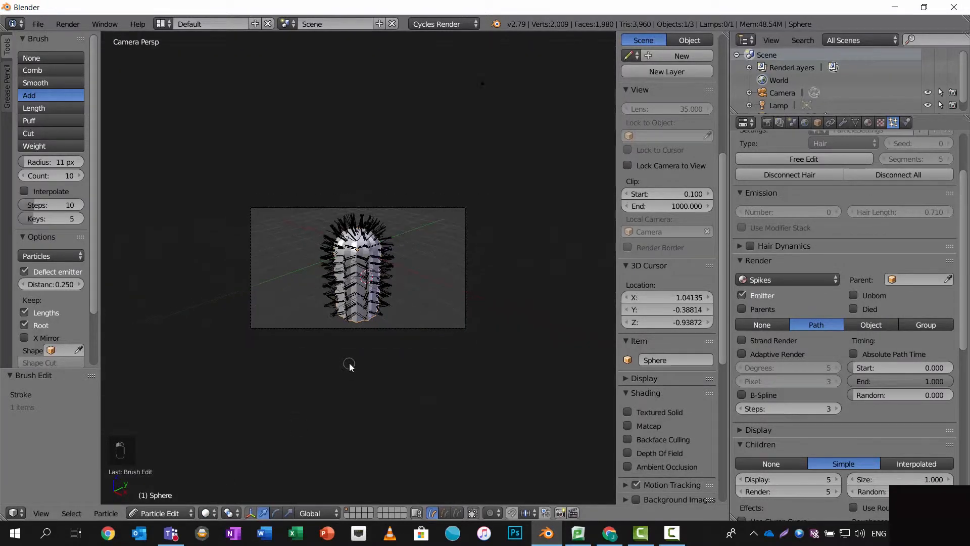
Leave the camera view and particle editing, and place the 3D cursor to one side of the cactus
key("KP_0")
middle_click_drag(352, 364, 340, 403)
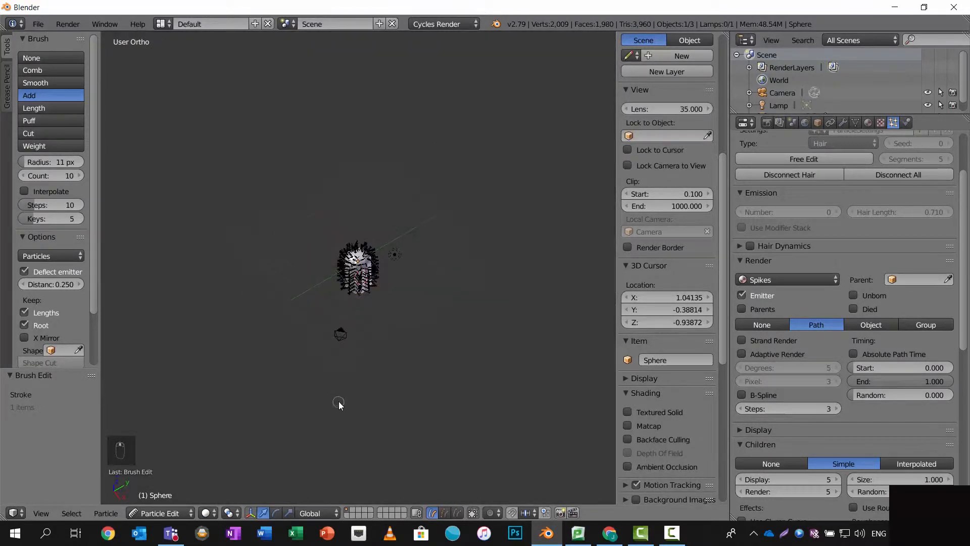
right_click(275, 313)
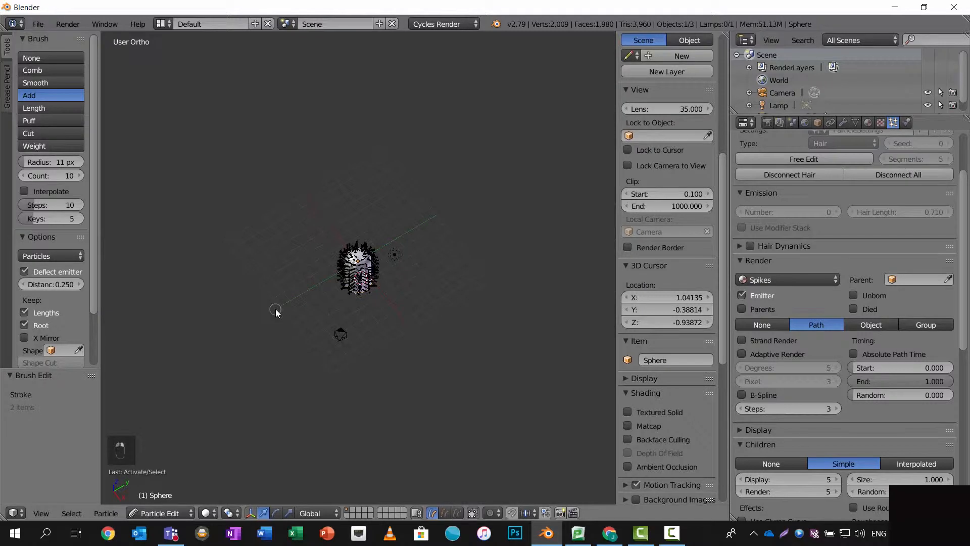
left_click(191, 513)
left_click(189, 485)
left_click(288, 306)
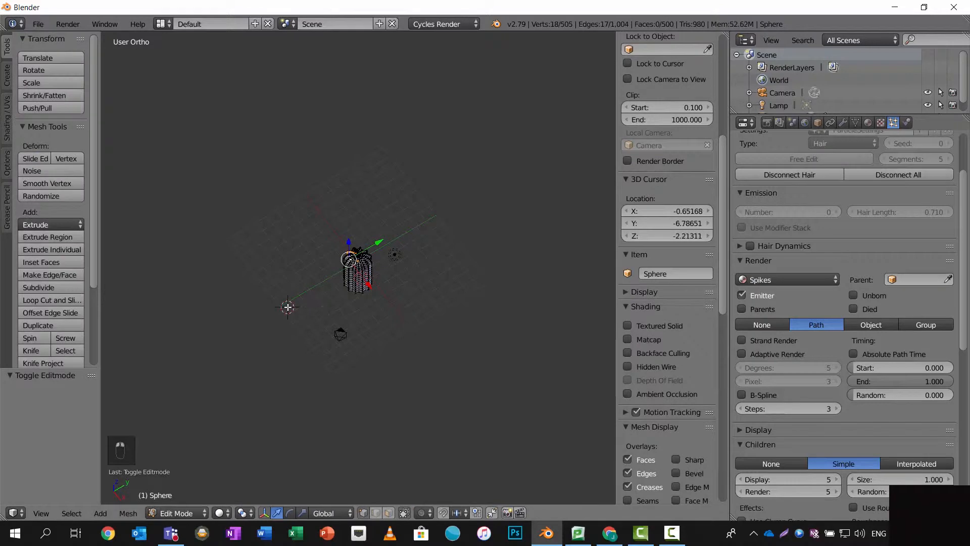
Return to Object Mode and add a Sun lamp at the 3D cursor beside the cactus
key("shift+a")
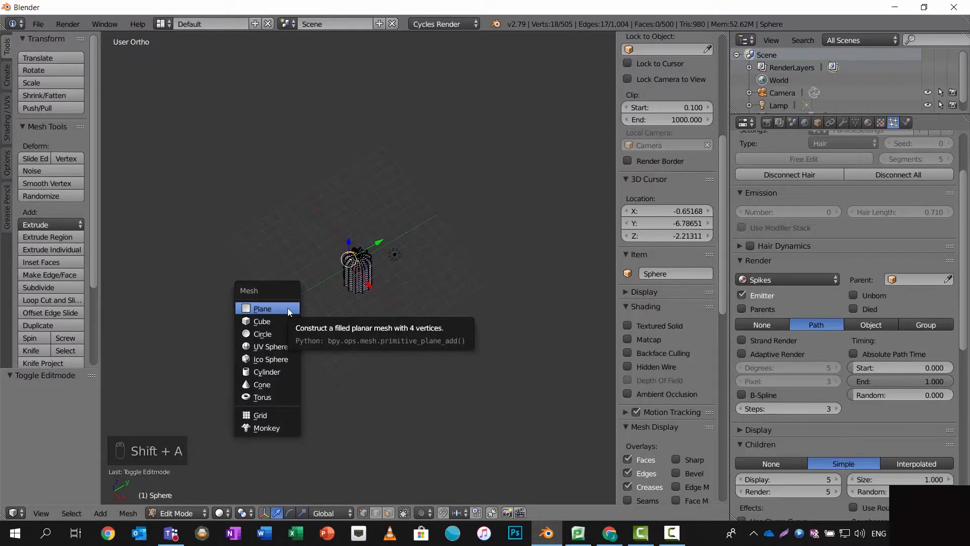
left_click(287, 308)
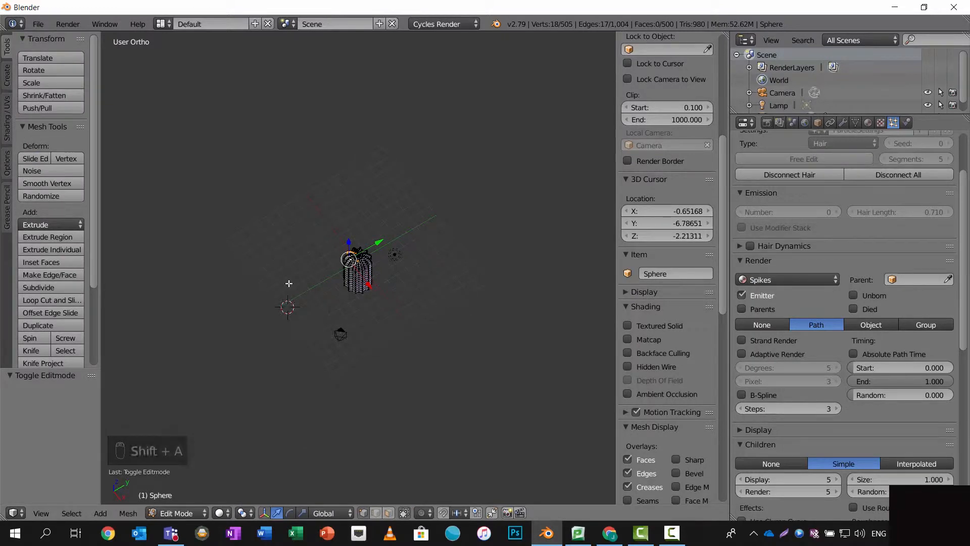
key("Tab")
key("shift+a")
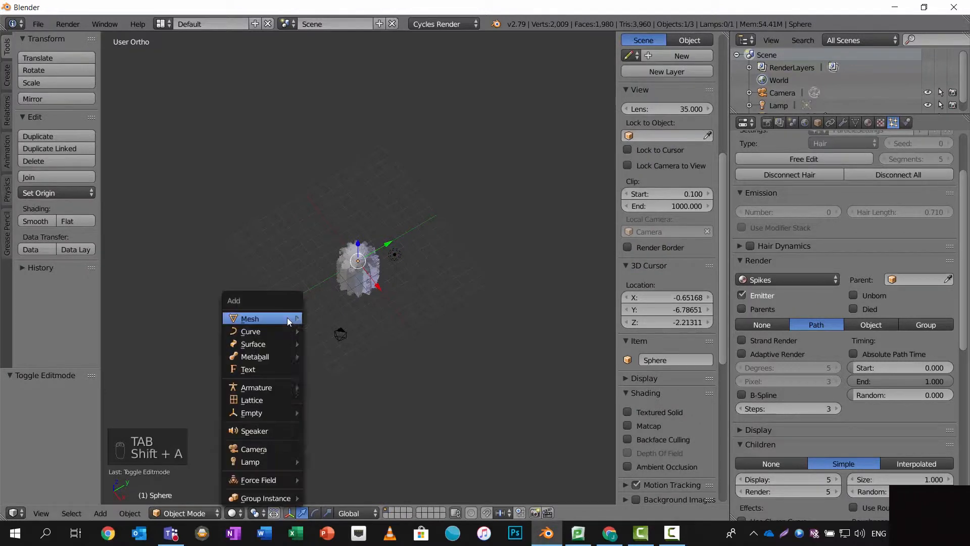
mouse_move(272, 464)
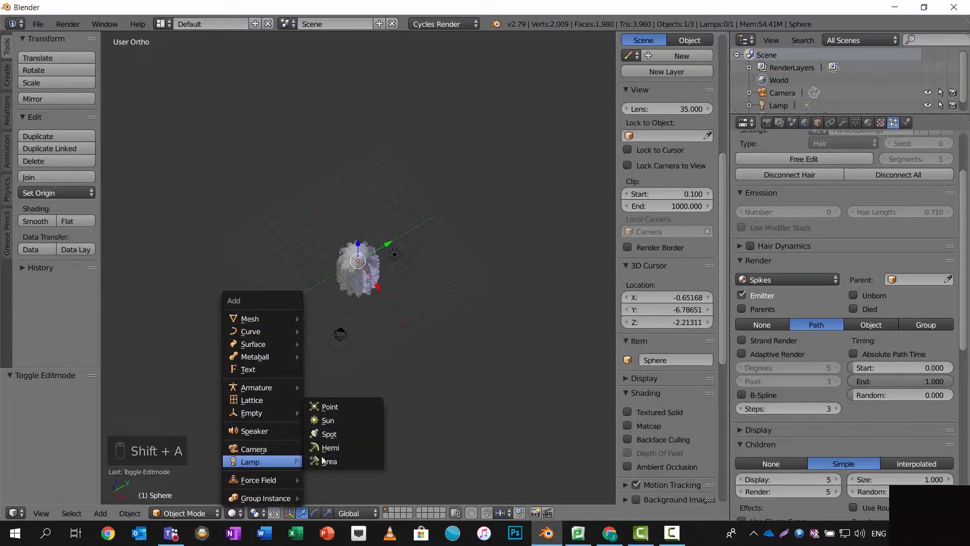
left_click(336, 421)
Raise the Sun lamp about 7.92 units along Z and rotate it about -41.8° to aim it at the cactus
left_click_drag(283, 256, 281, 151)
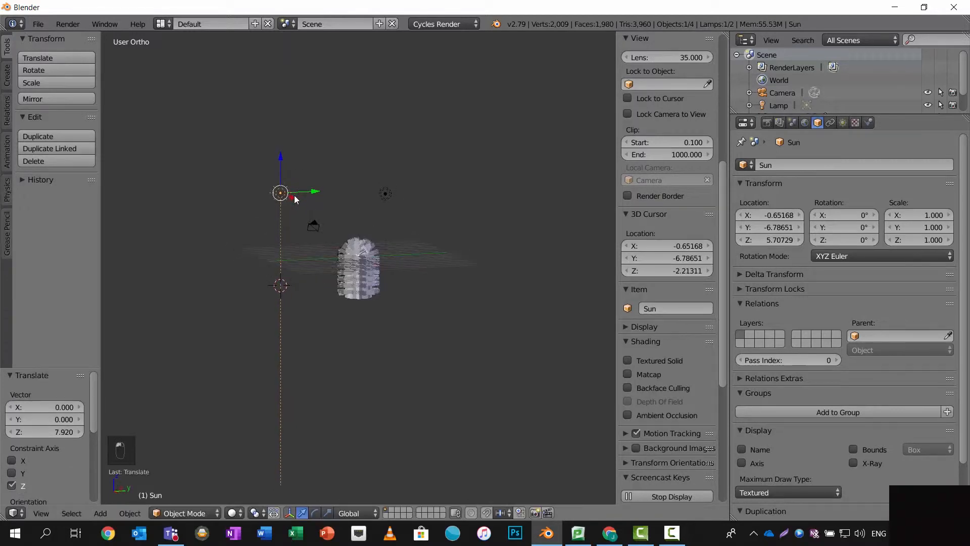
key("r")
left_click(380, 289)
Place the 3D cursor just below the cactus, add a plane there, and scale it by 30 as the ground
left_click(357, 316)
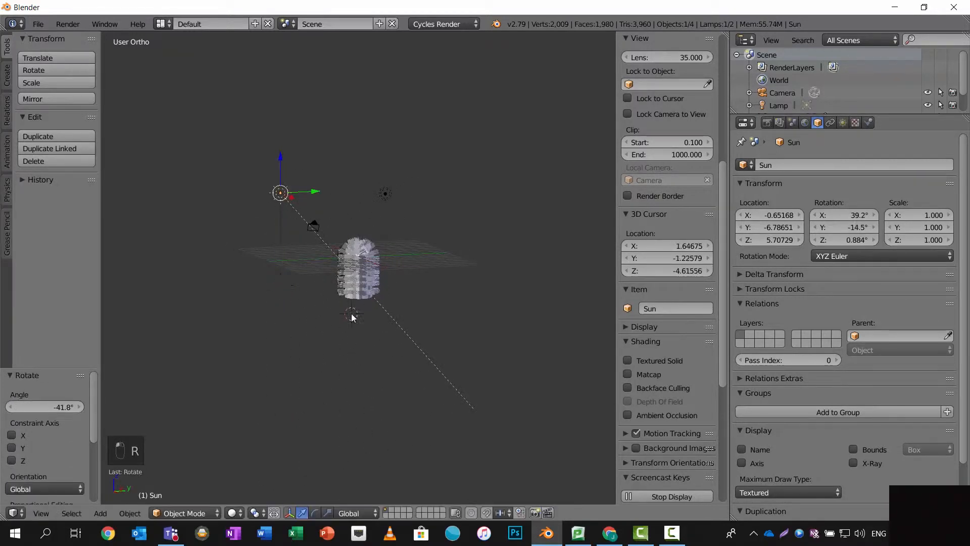
key("shift+a")
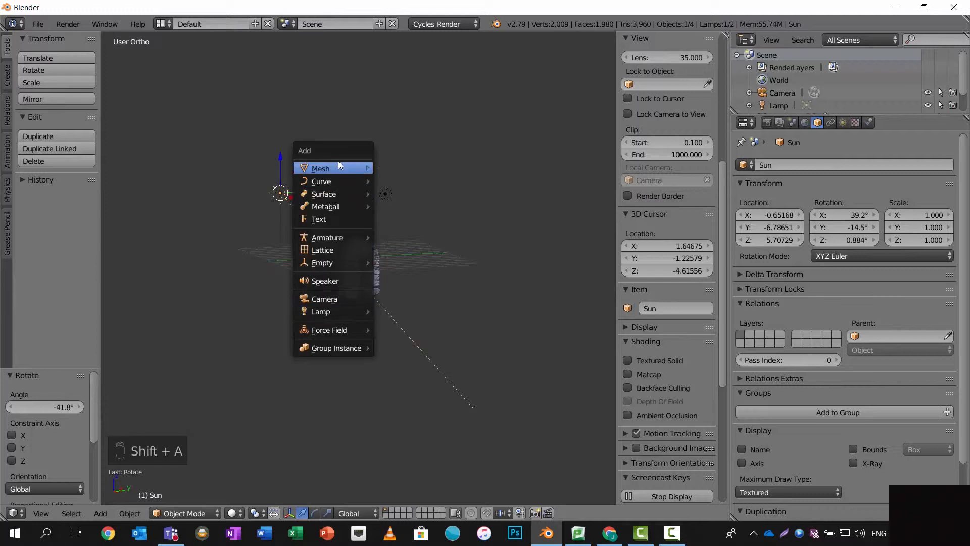
mouse_move(340, 165)
left_click(385, 170)
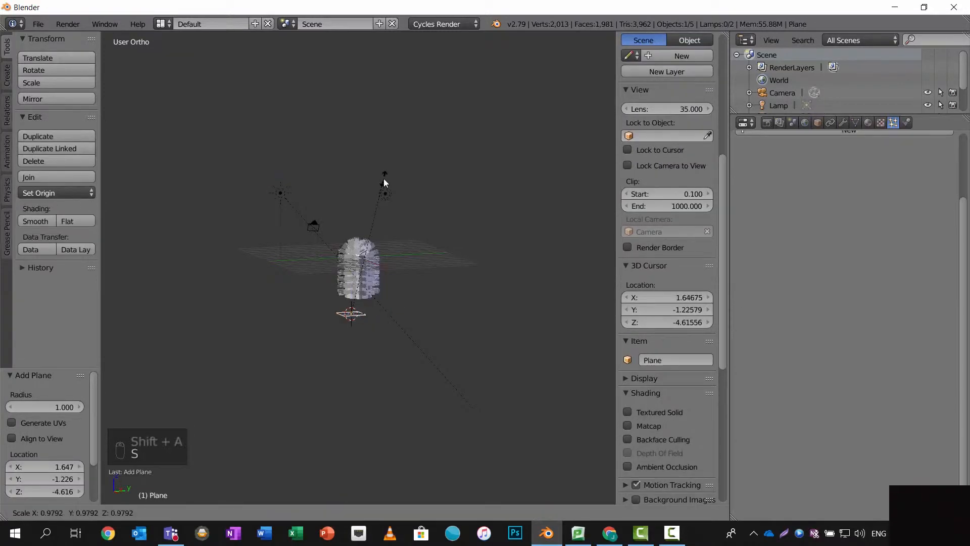
type("s30")
key("Return")
Raise the ground plane about 1.379 units along Z to the base of the cactus
scroll(371, 275, "up", 4)
left_click_drag(349, 329, 344, 297)
middle_click_drag(330, 282, 361, 303)
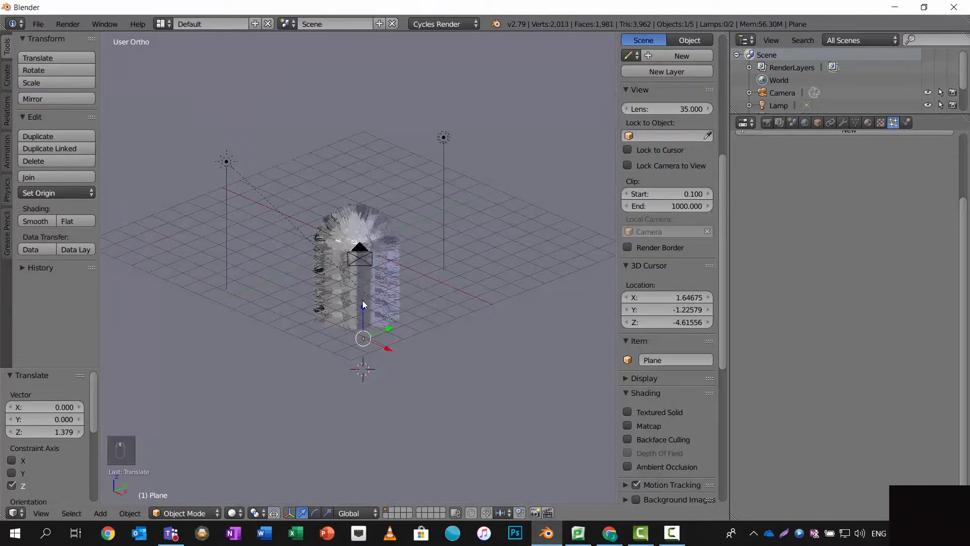
Preview the lit cactus and ground plane through the camera in Rendered viewport shading
key("KP_0")
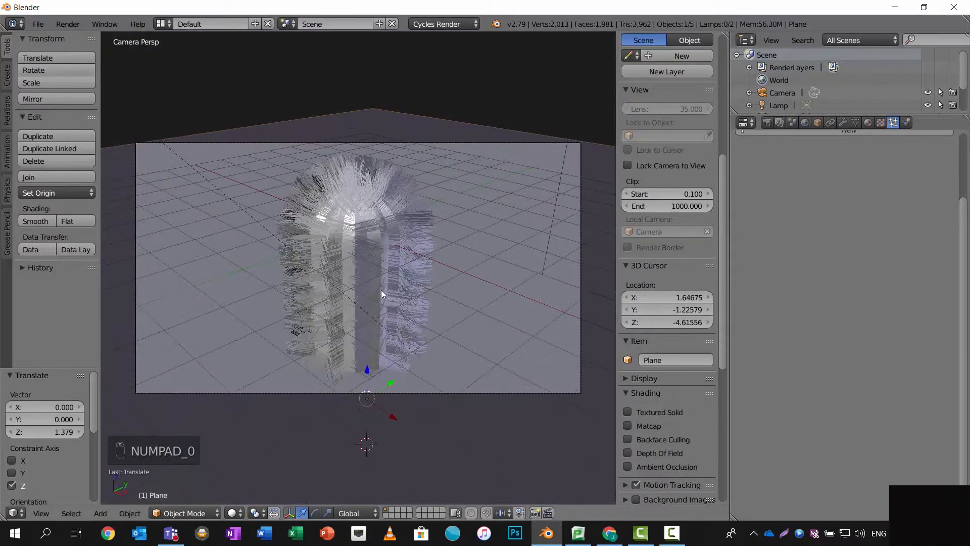
left_click(233, 513)
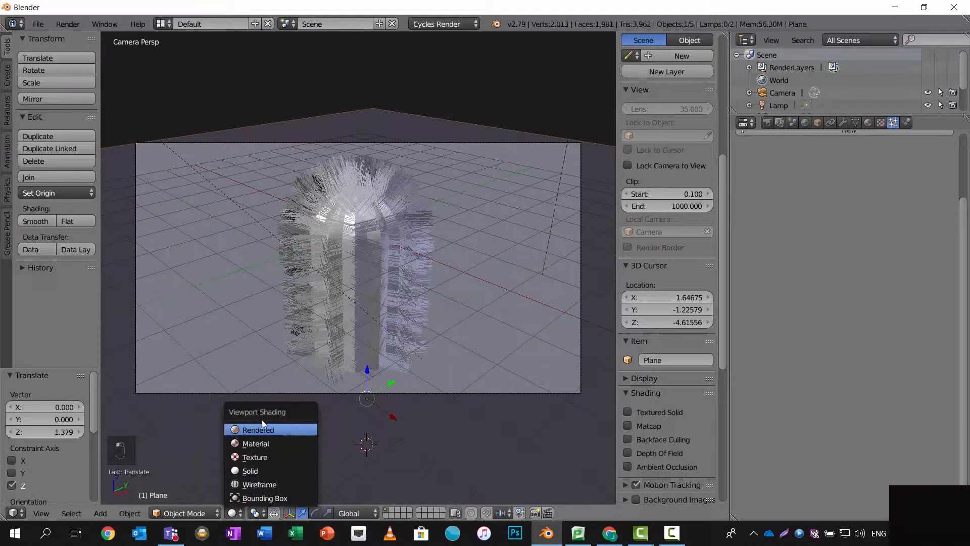
left_click(261, 426)
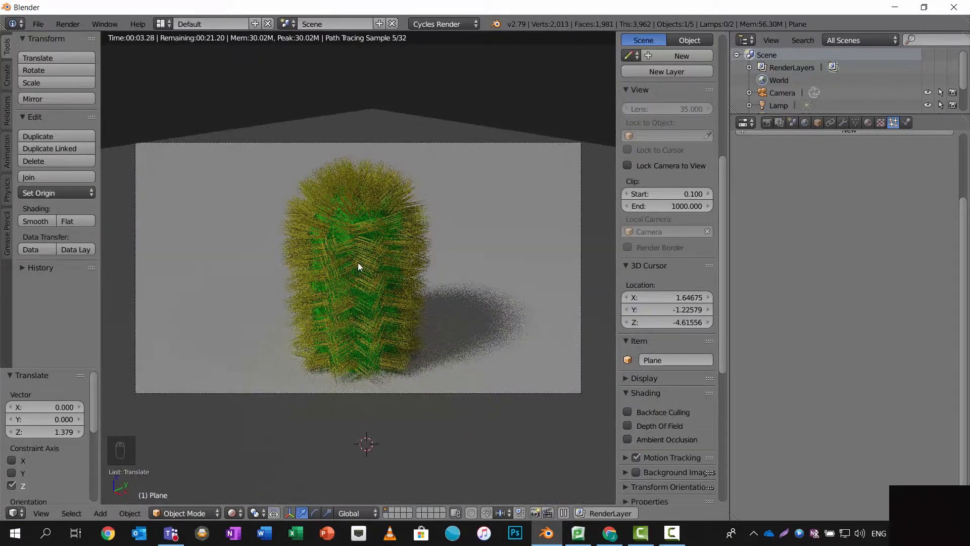
left_click(202, 515)
left_click(204, 484)
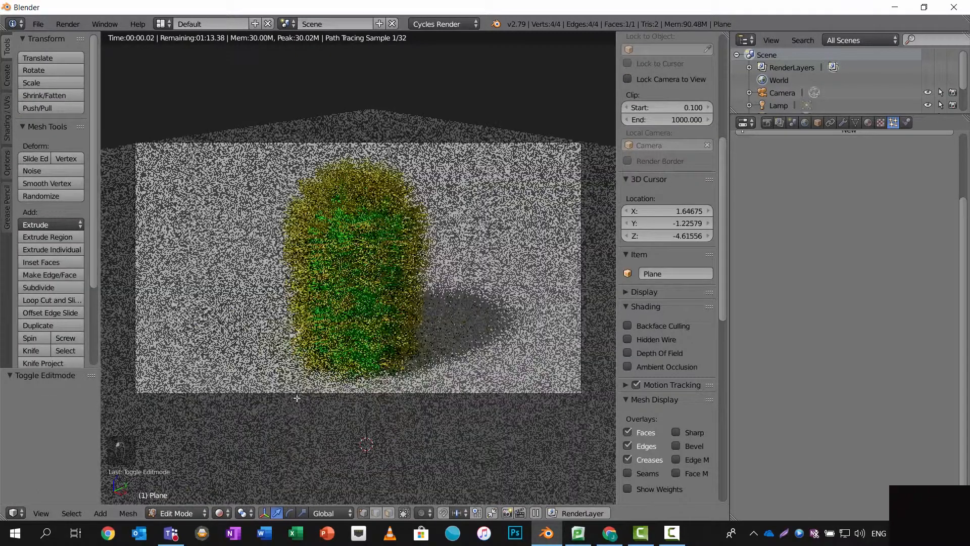
left_click(220, 513)
left_click(238, 471)
left_click(194, 511)
left_click(194, 499)
left_click(186, 514)
left_click(193, 483)
left_click(220, 513)
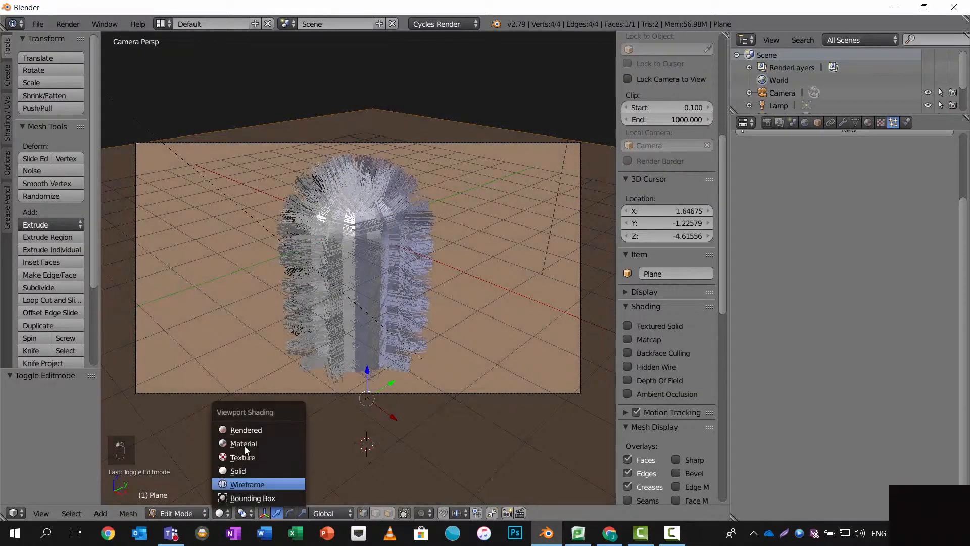
left_click(249, 433)
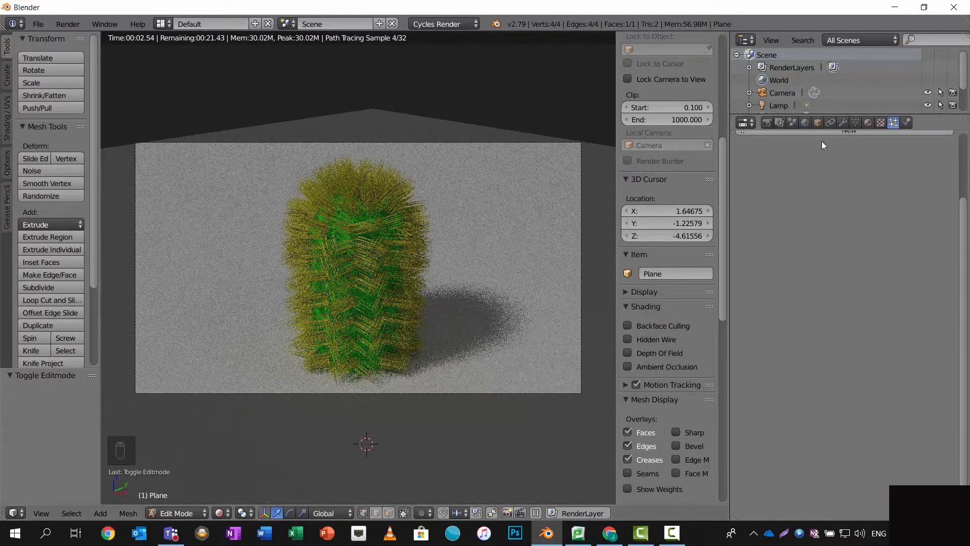
Select the cactus Sphere and set its hair particle children to 1 for both Display and Render
scroll(399, 271, "up", 3)
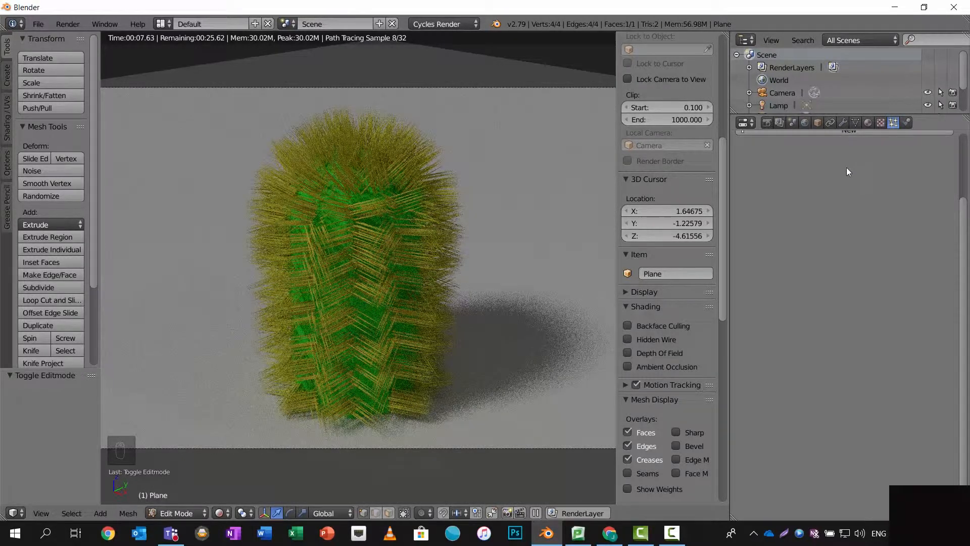
scroll(847, 167, "up", 4)
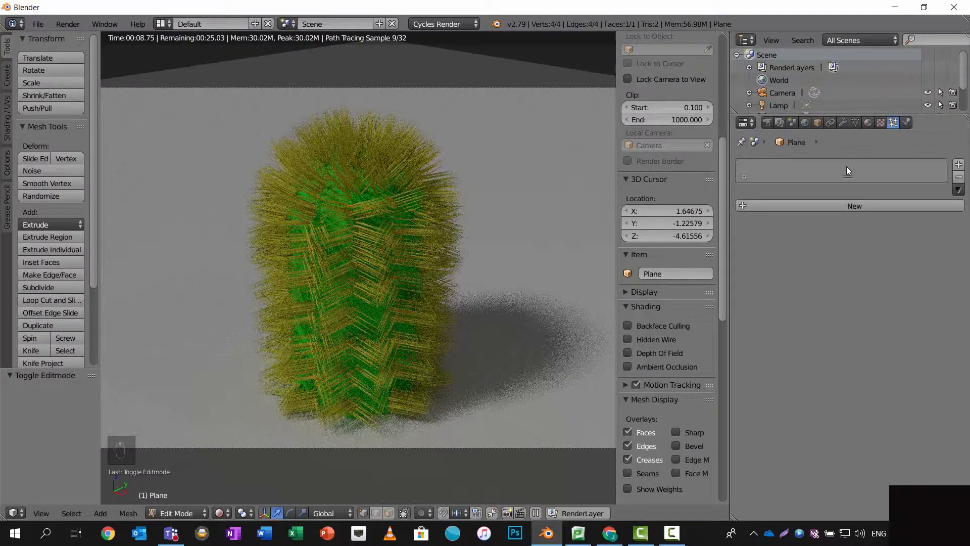
scroll(781, 91, "down", 3)
left_click(781, 96)
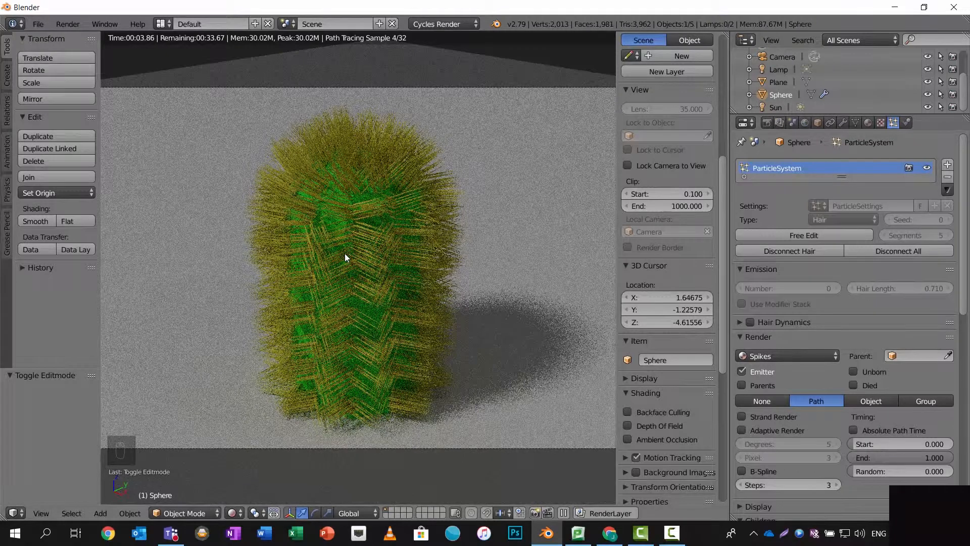
scroll(841, 327, "down", 4)
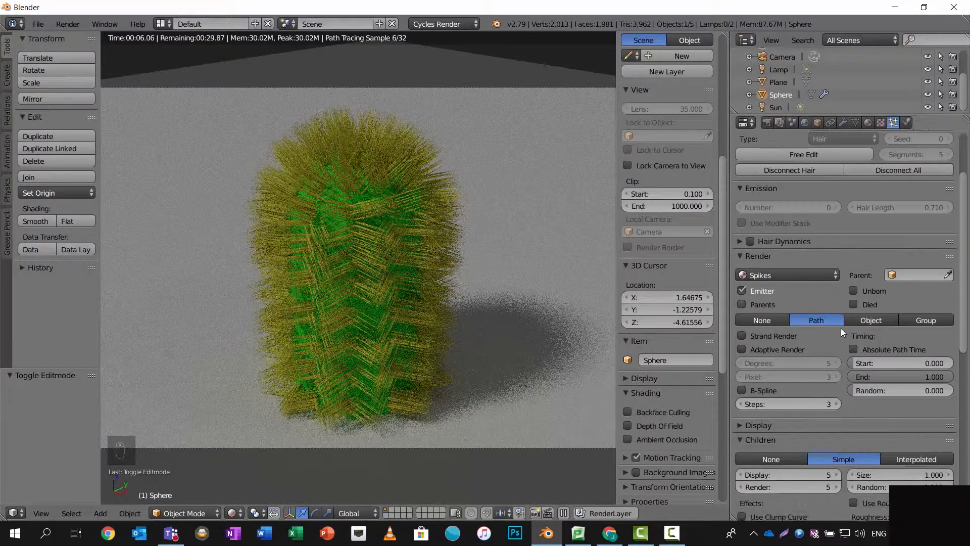
scroll(841, 329, "down", 15)
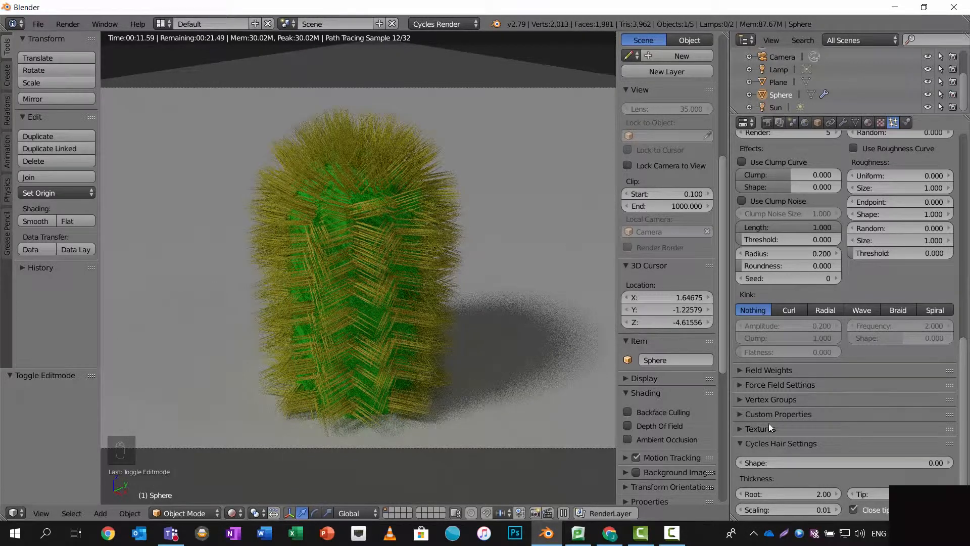
scroll(774, 420, "up", 4)
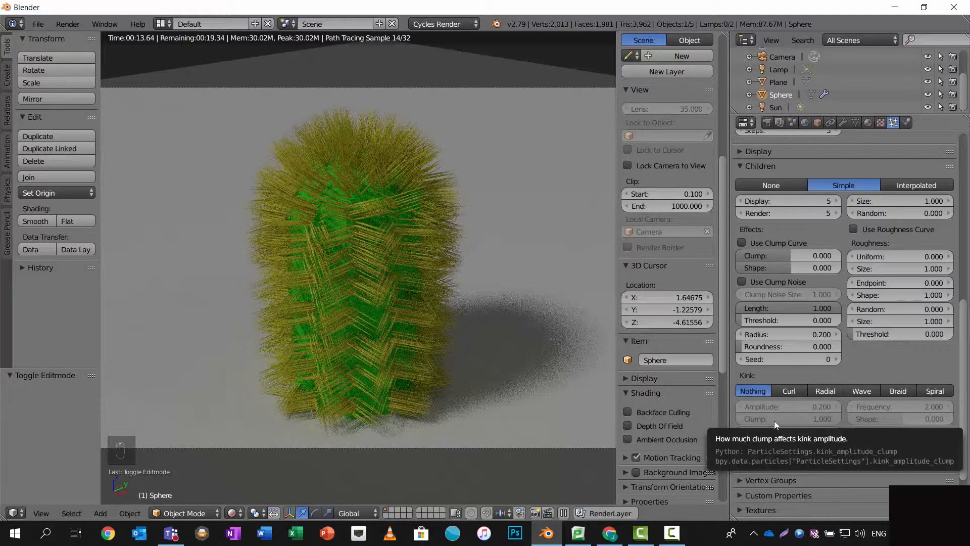
scroll(774, 421, "up", 5)
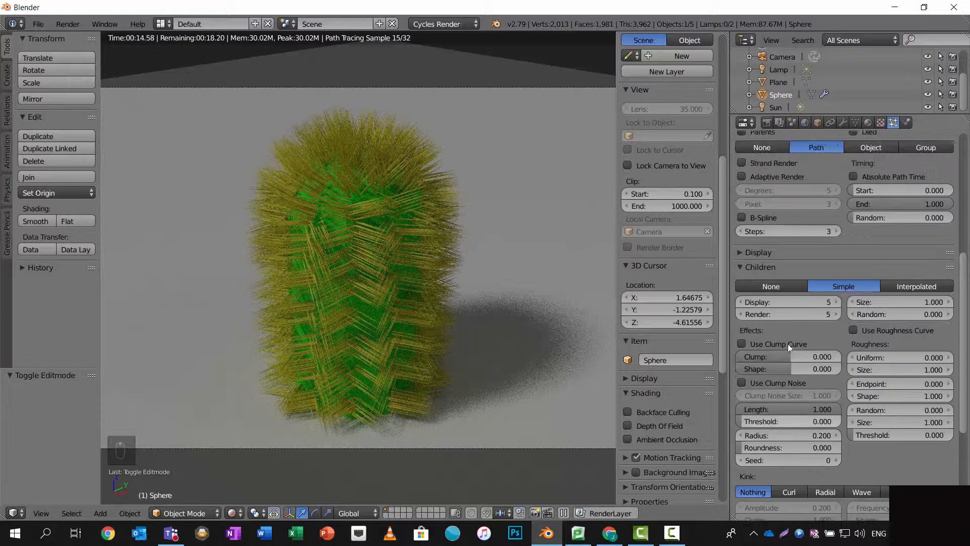
left_click(802, 305)
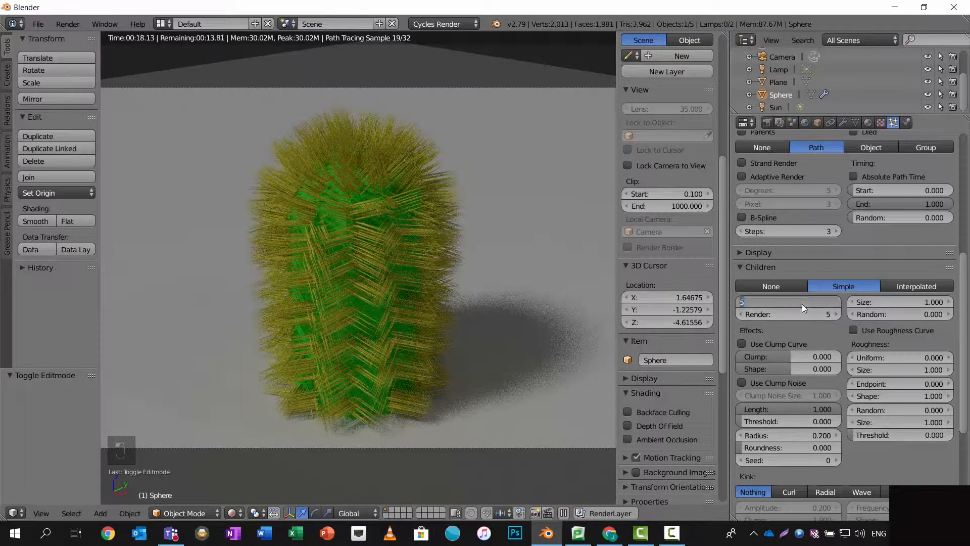
type("1")
key("Tab")
type("1")
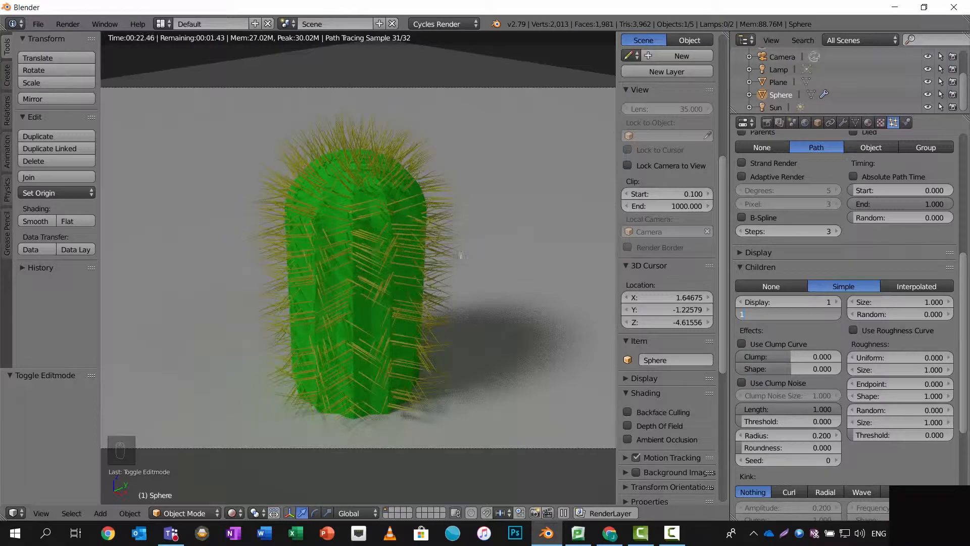
Darken the Spikes material's diffuse colour to about R 0.529, G 0.488, B 0.043
left_click(870, 124)
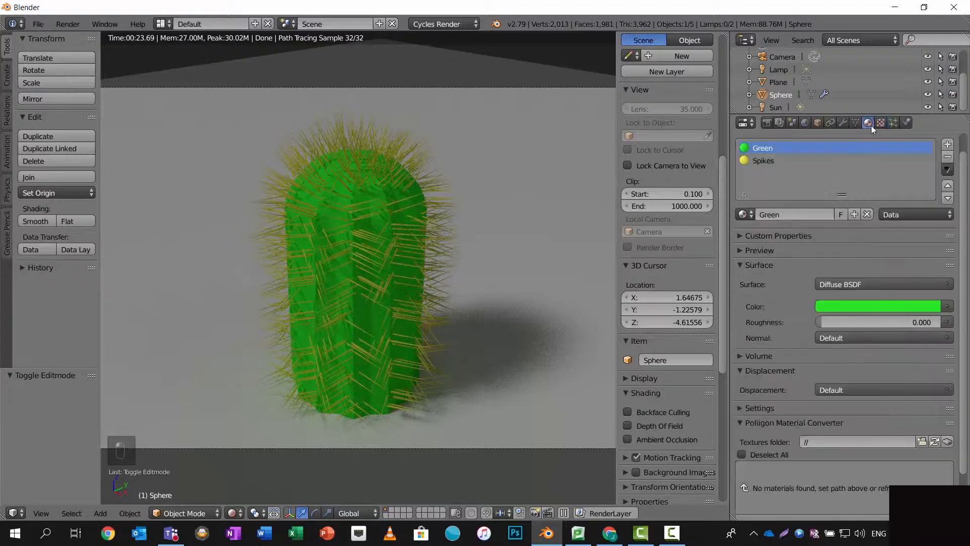
left_click(760, 158)
double_click(759, 158)
left_click(847, 308)
left_click(847, 308)
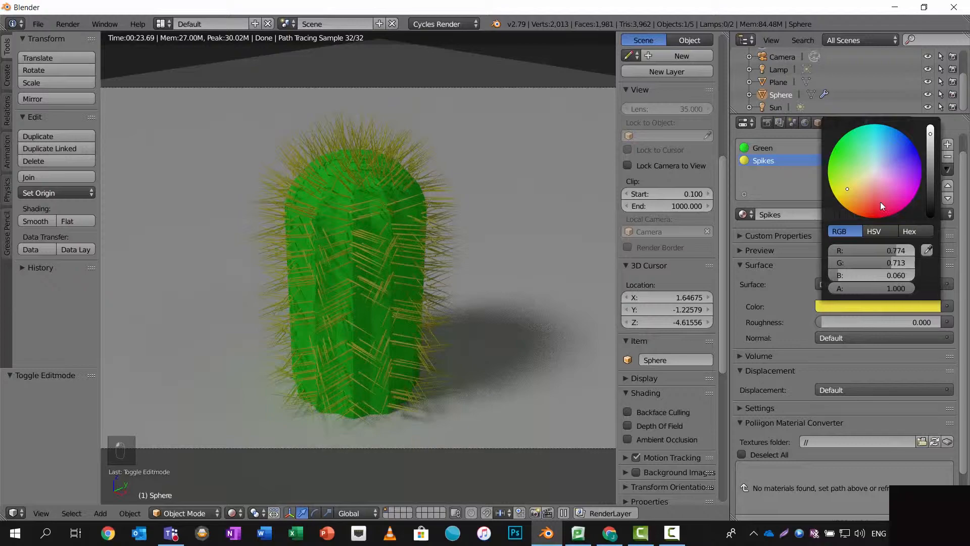
left_click(929, 162)
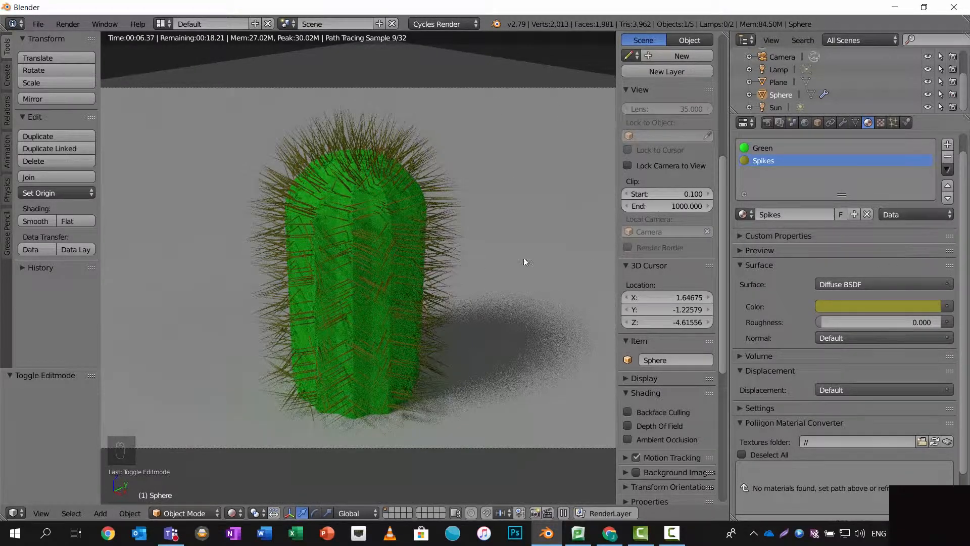
left_click(885, 306)
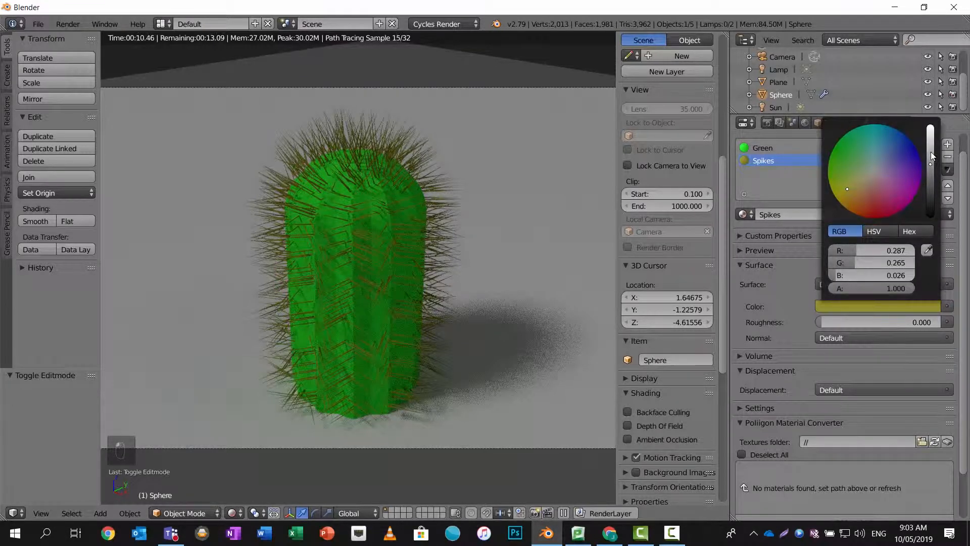
left_click_drag(931, 152, 931, 147)
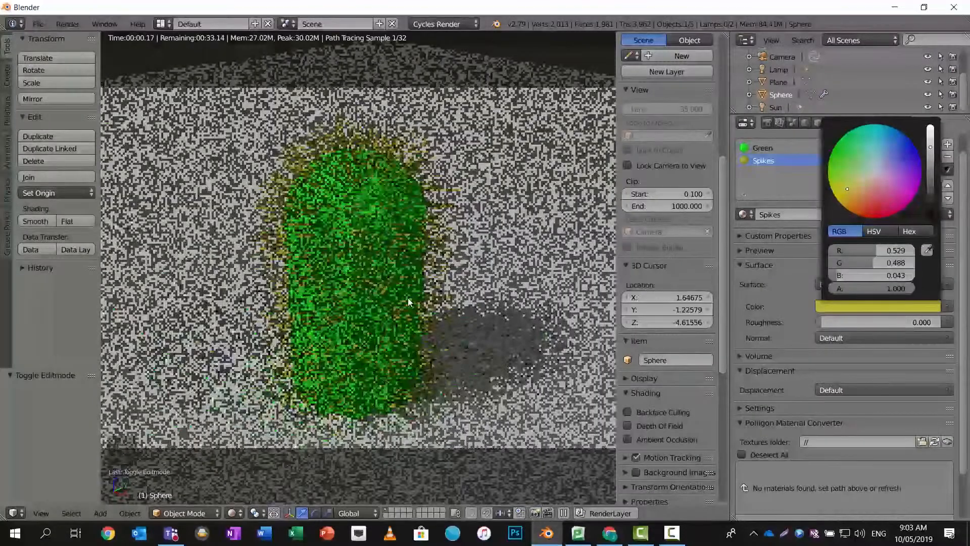
scroll(471, 270, "down", 2)
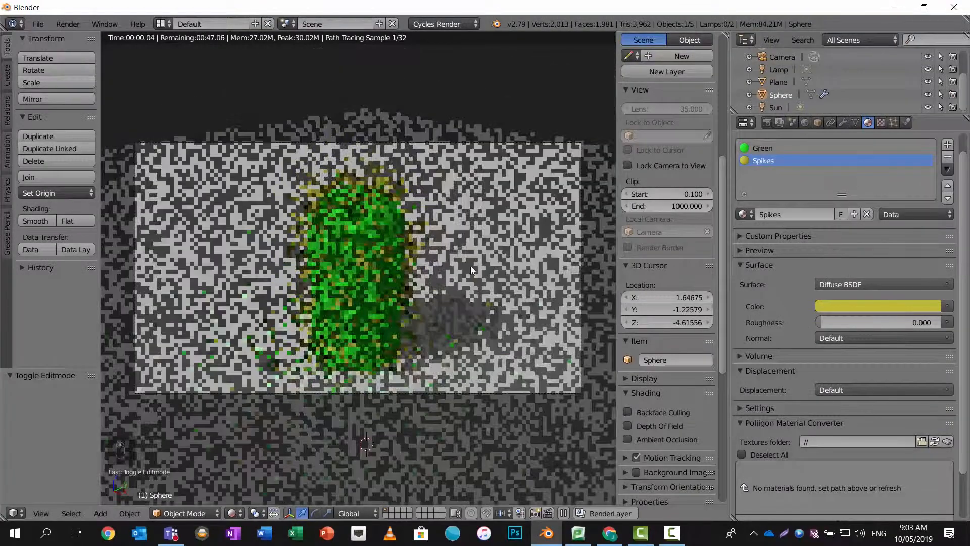
scroll(470, 266, "up", 3)
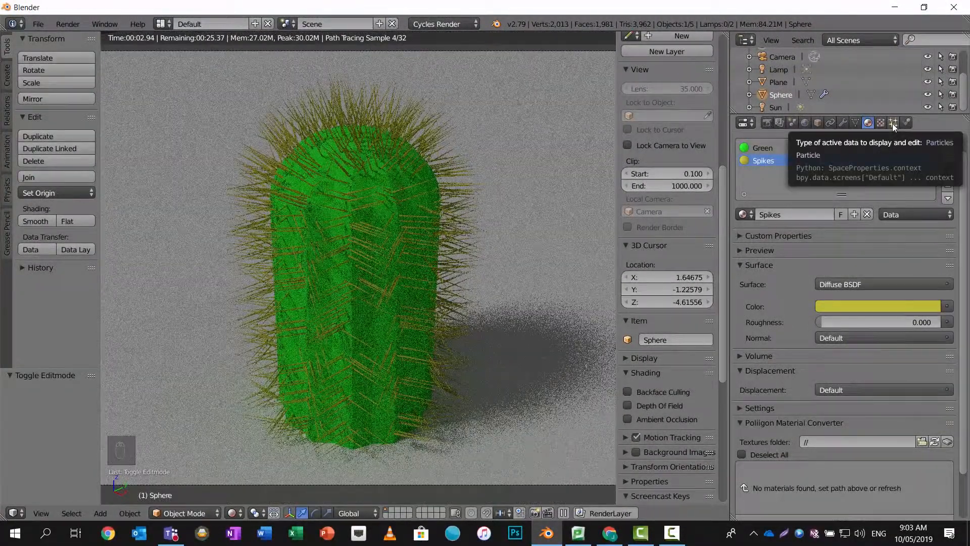
Open the name of the cactus's hair particle system for editing
left_click(892, 123)
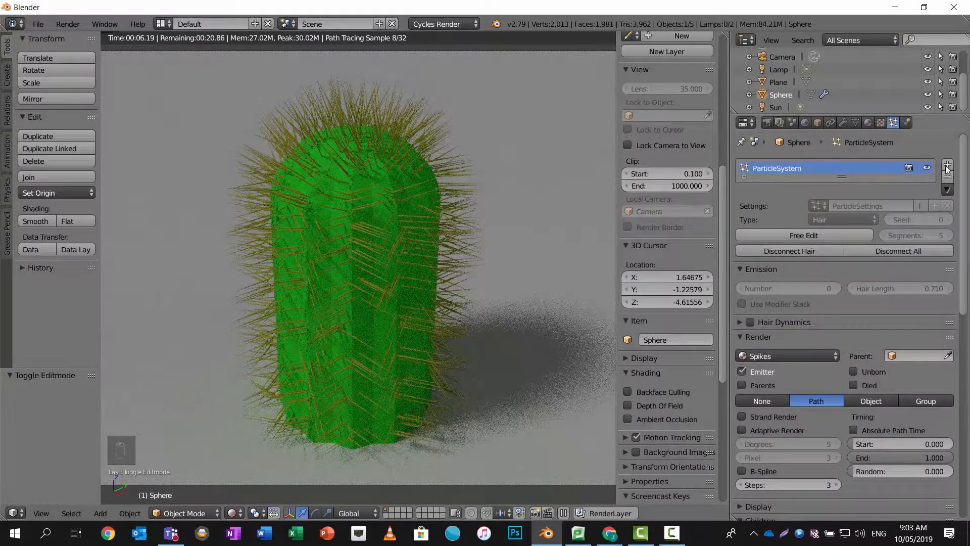
double_click(818, 173)
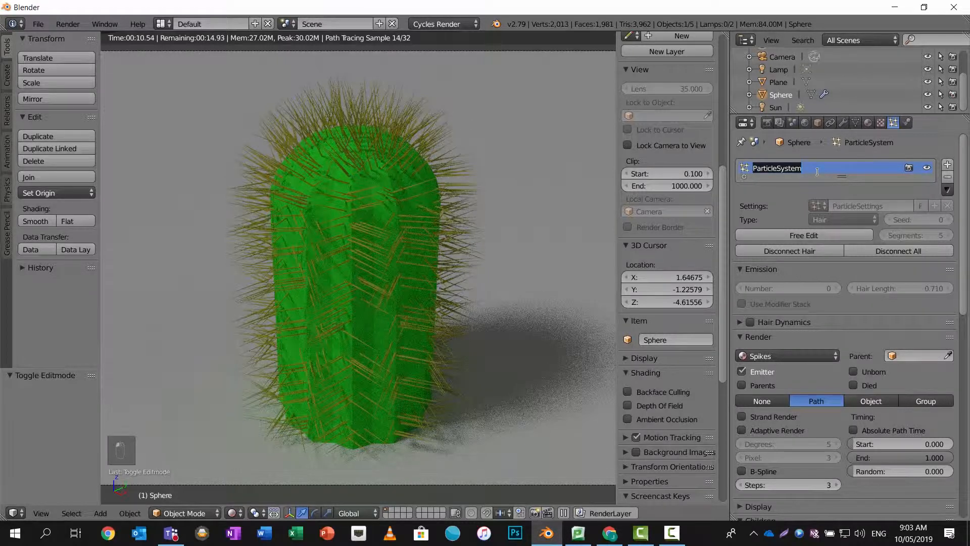